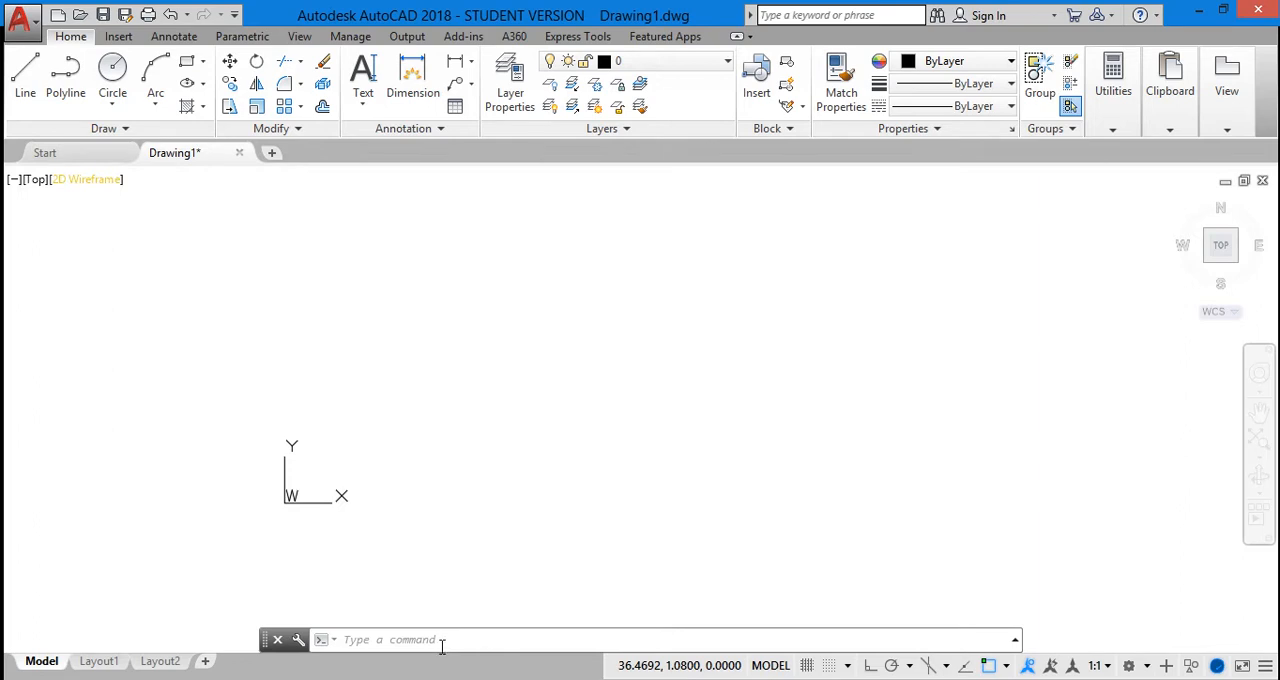
Draw a nearly horizontal construction line with XLINE through a freely chosen base point to the right of the origin
{"action": "left_click", "coordinate": [442, 639]}
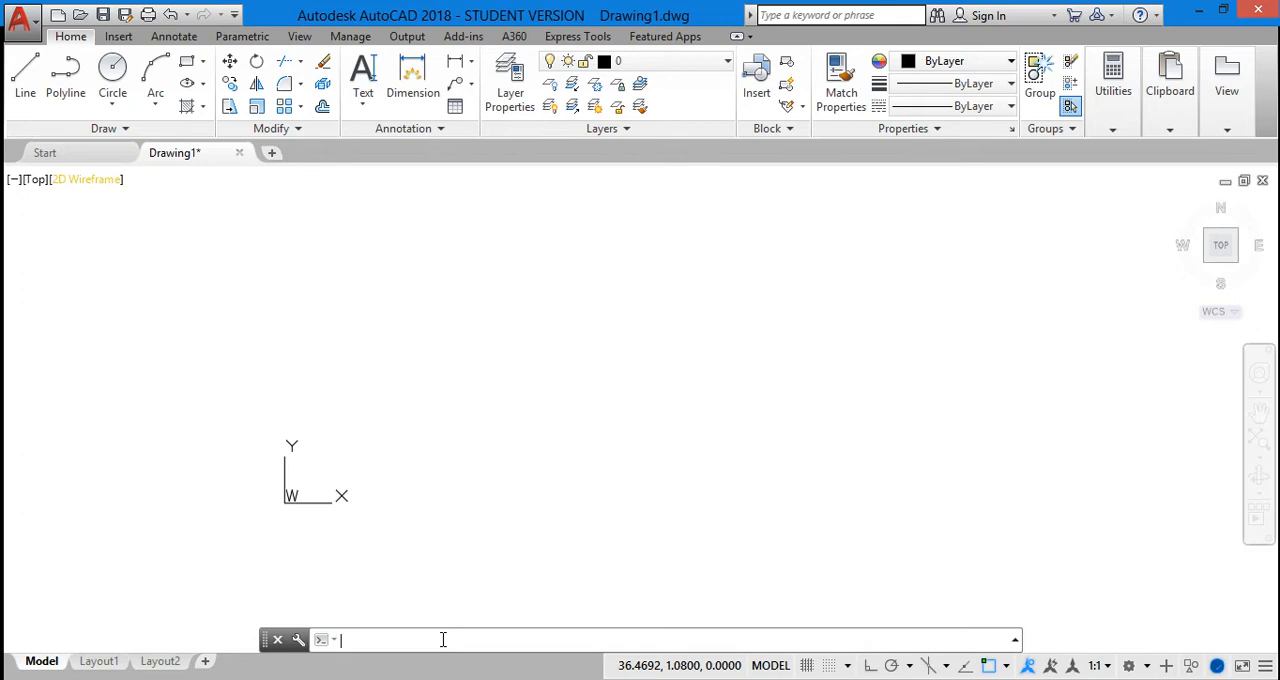
{"action": "type", "text": "xL"}
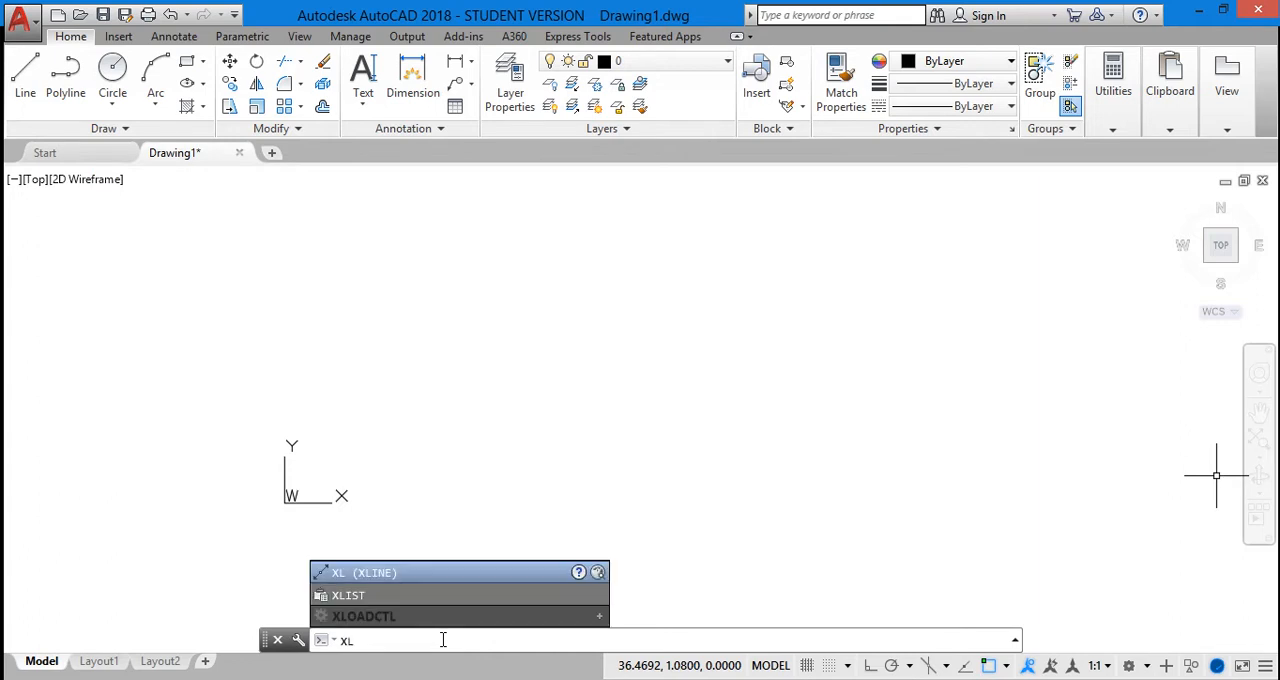
{"action": "left_click", "coordinate": [401, 574]}
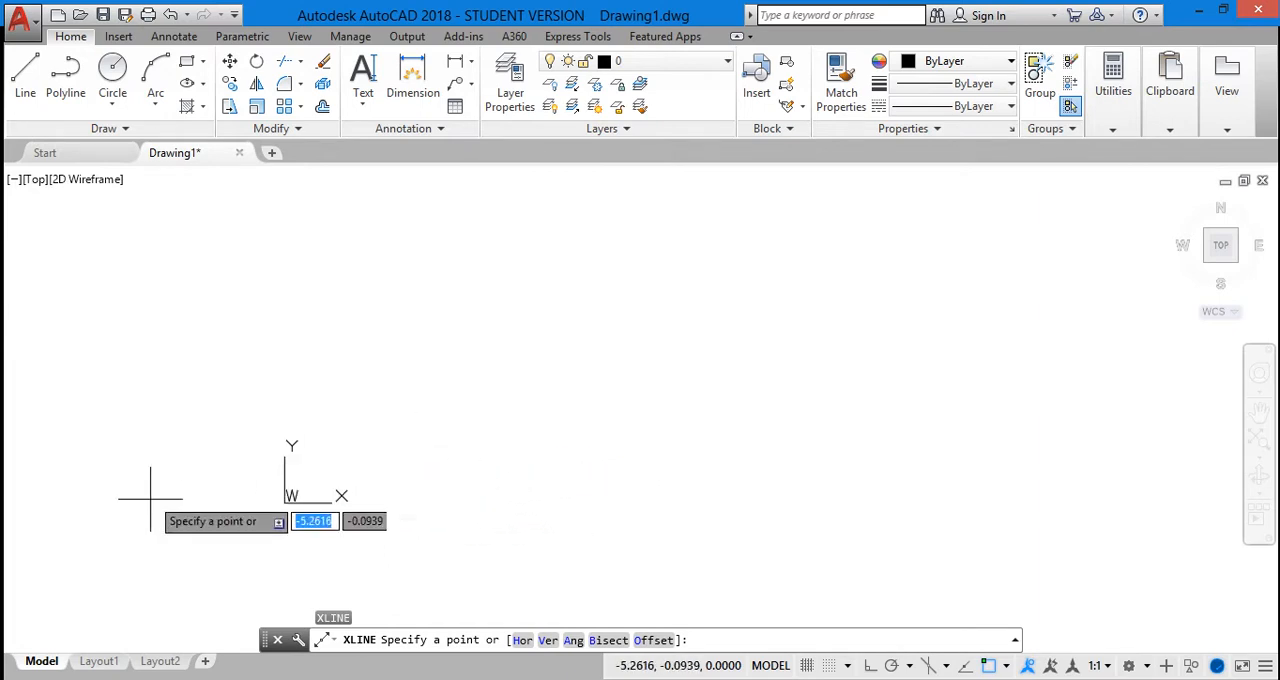
{"action": "left_click", "coordinate": [632, 444]}
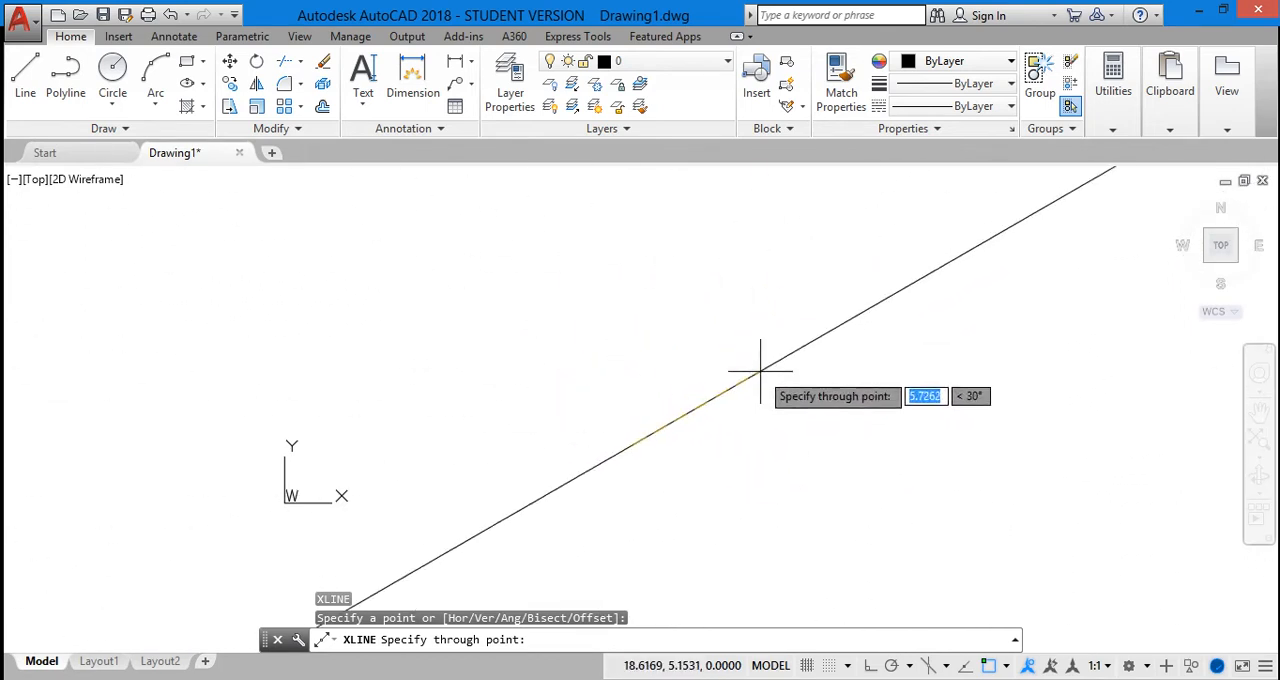
{"action": "scroll", "coordinate": [769, 411], "scroll_direction": "down", "scroll_amount": 2}
{"action": "scroll", "coordinate": [769, 411], "scroll_direction": "down", "scroll_amount": 1}
{"action": "scroll", "coordinate": [769, 411], "scroll_direction": "down", "scroll_amount": 2}
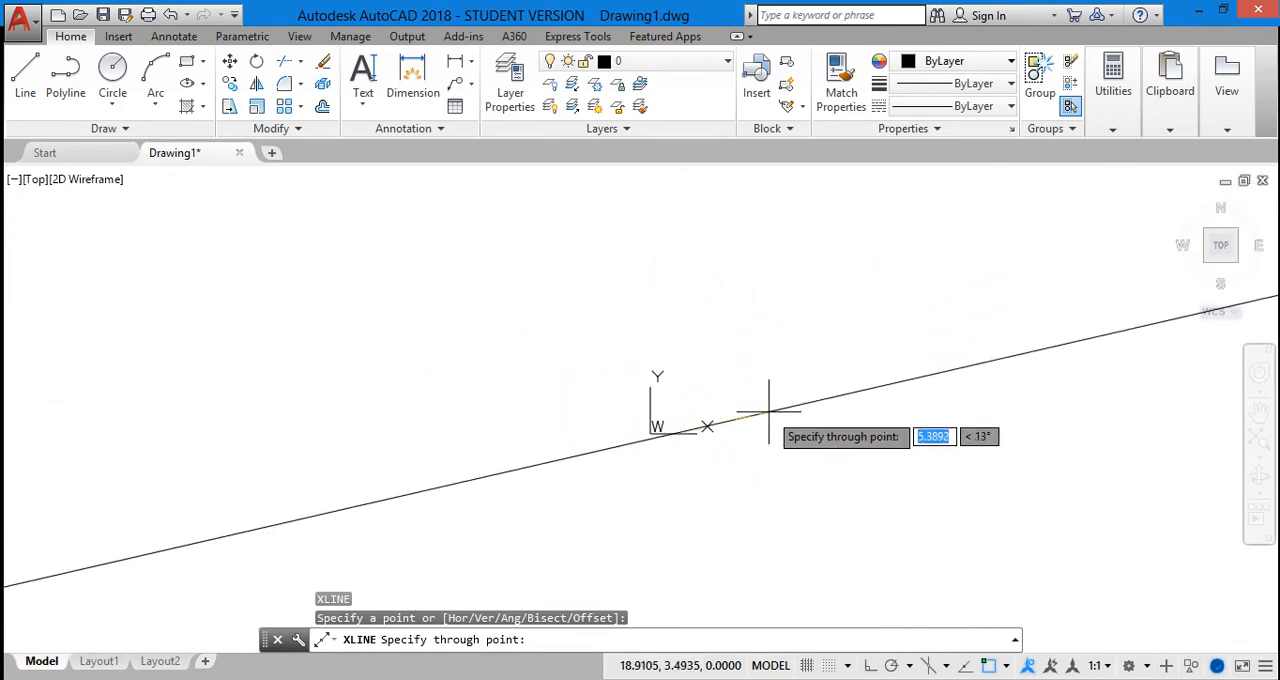
{"action": "scroll", "coordinate": [769, 411], "scroll_direction": "up", "scroll_amount": 5}
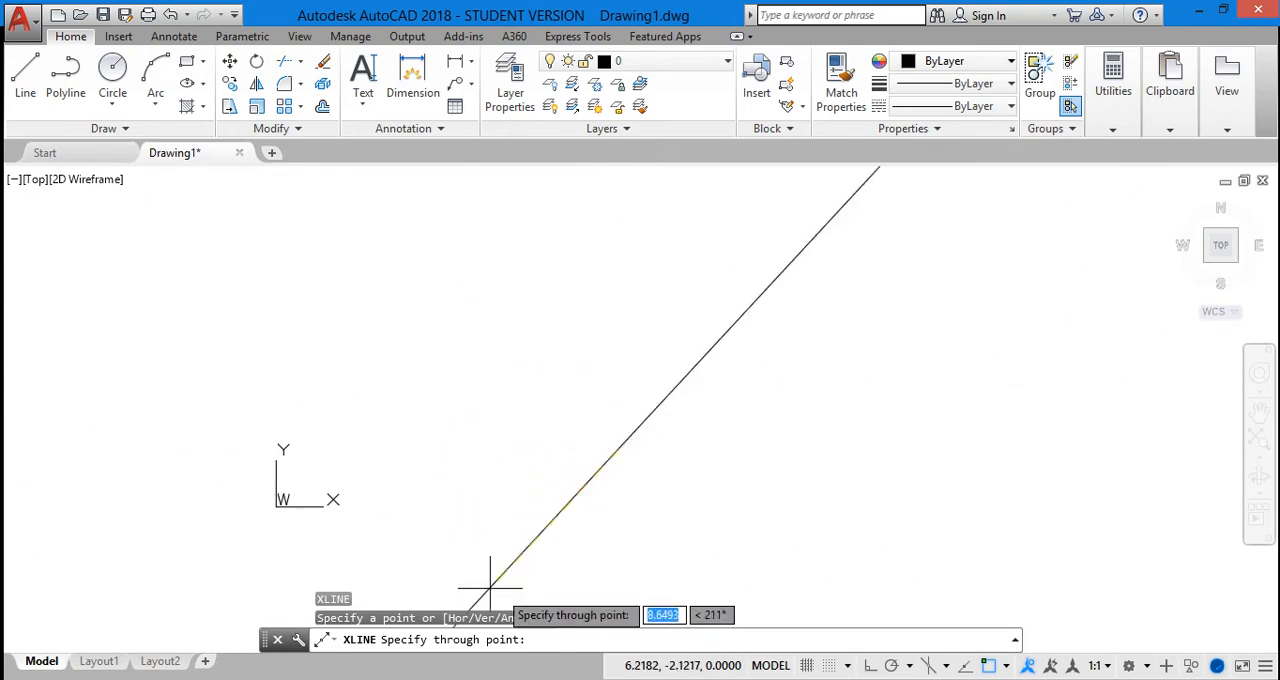
{"action": "left_click", "coordinate": [746, 450]}
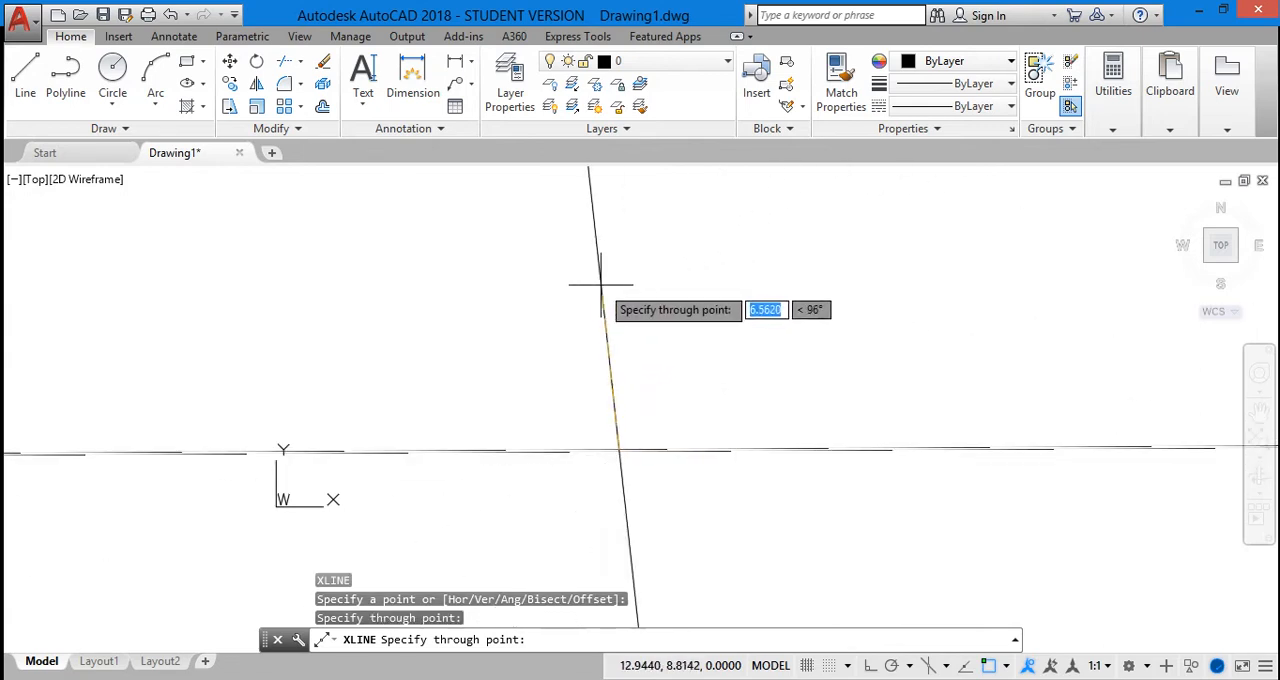
Add a vertical construction line and several at different slopes through the same base point, ending the XLINE command
{"action": "left_click", "coordinate": [619, 297]}
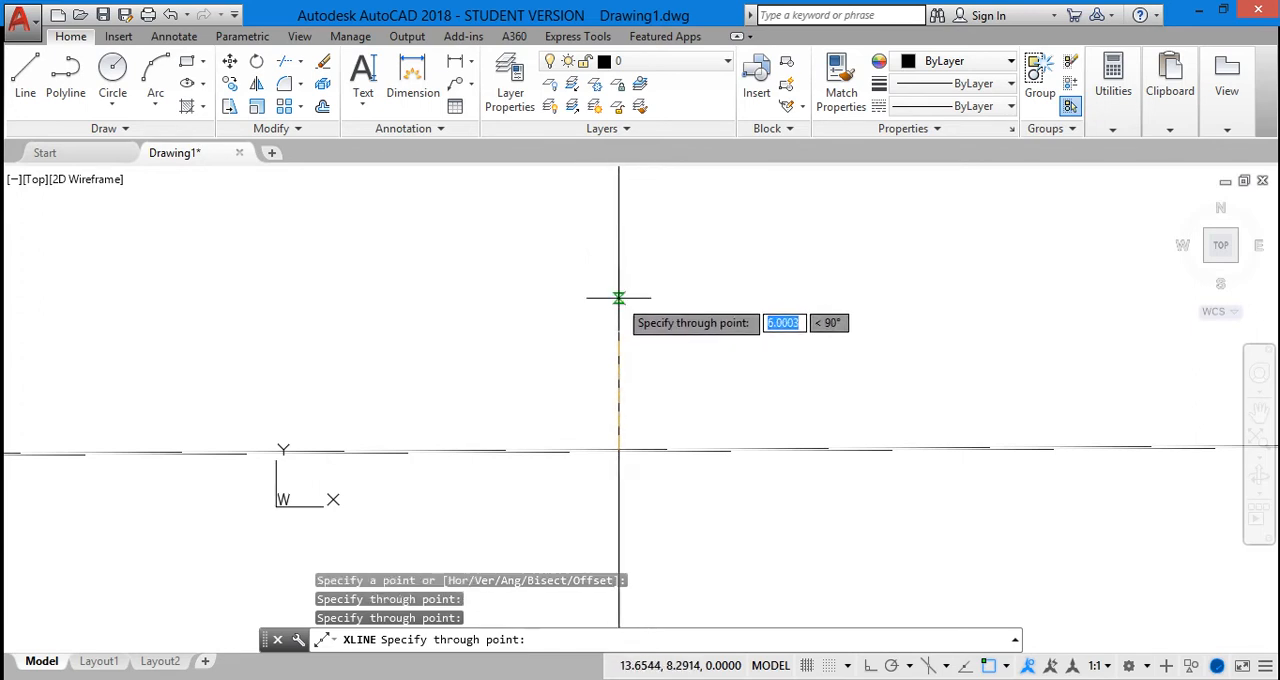
{"action": "left_click", "coordinate": [768, 560]}
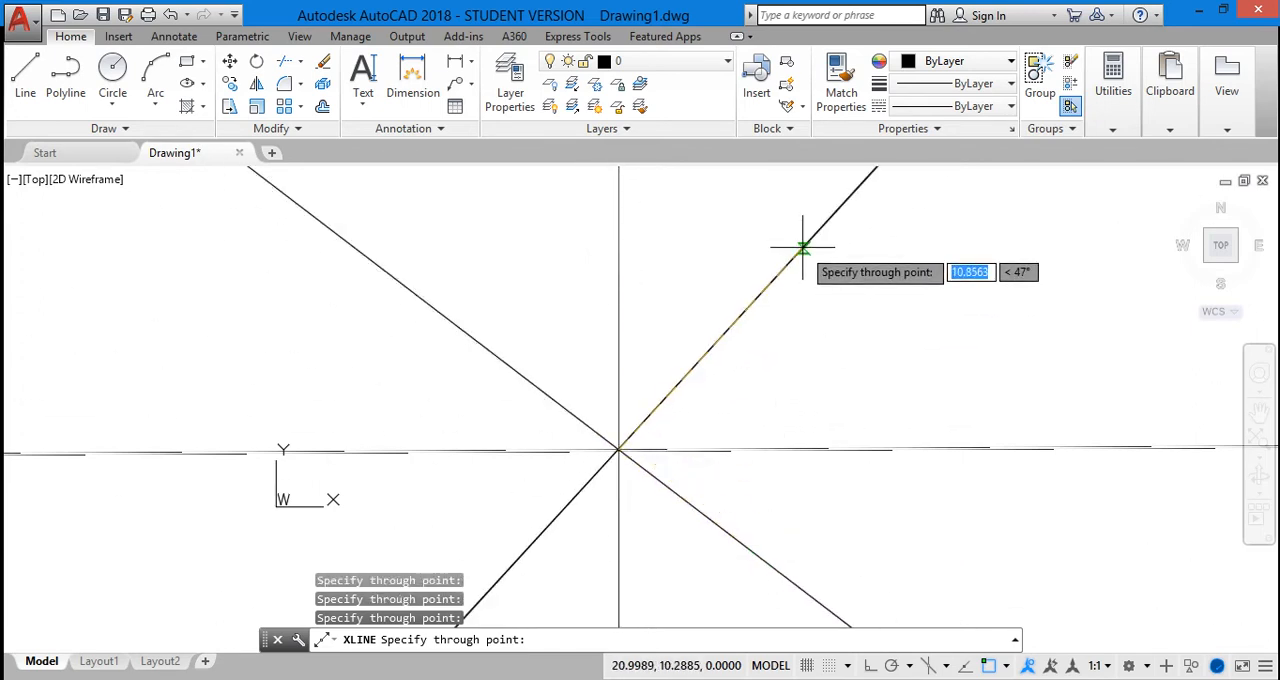
{"action": "left_click", "coordinate": [802, 246]}
{"action": "left_click", "coordinate": [530, 177]}
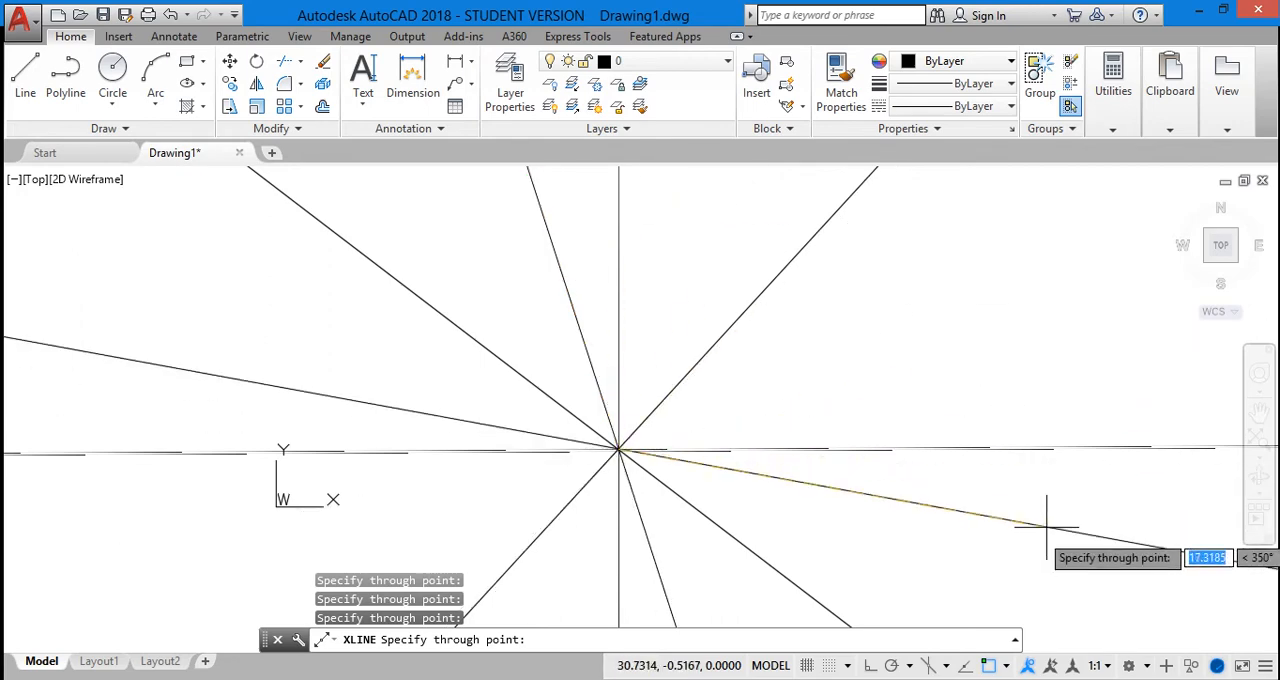
{"action": "left_click", "coordinate": [1024, 568]}
{"action": "left_click", "coordinate": [994, 286]}
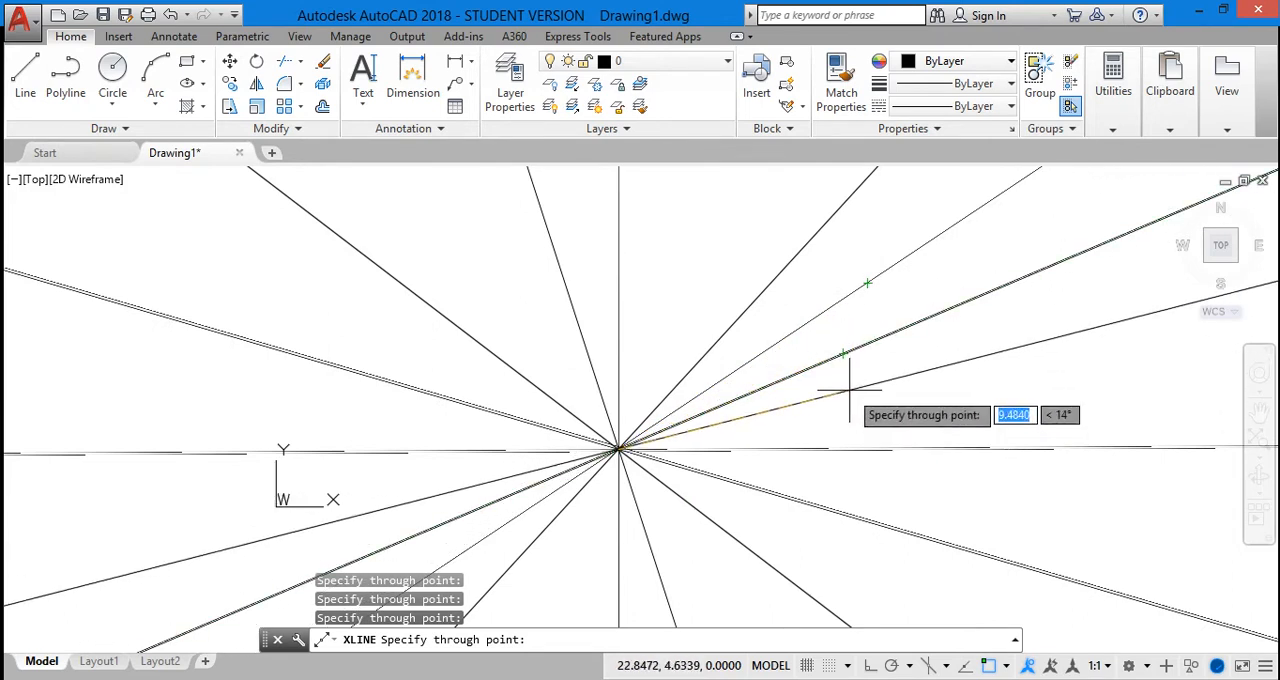
{"action": "key", "text": "Escape"}
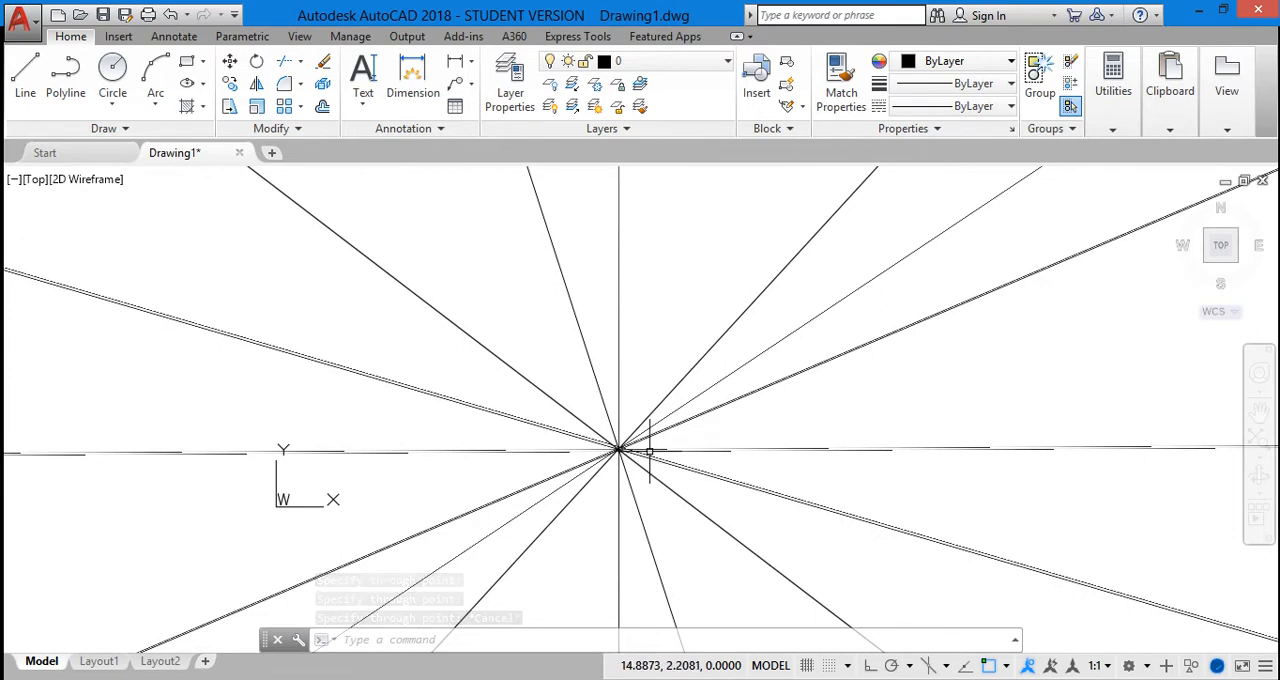
{"action": "scroll", "coordinate": [601, 473], "scroll_direction": "down", "scroll_amount": 2}
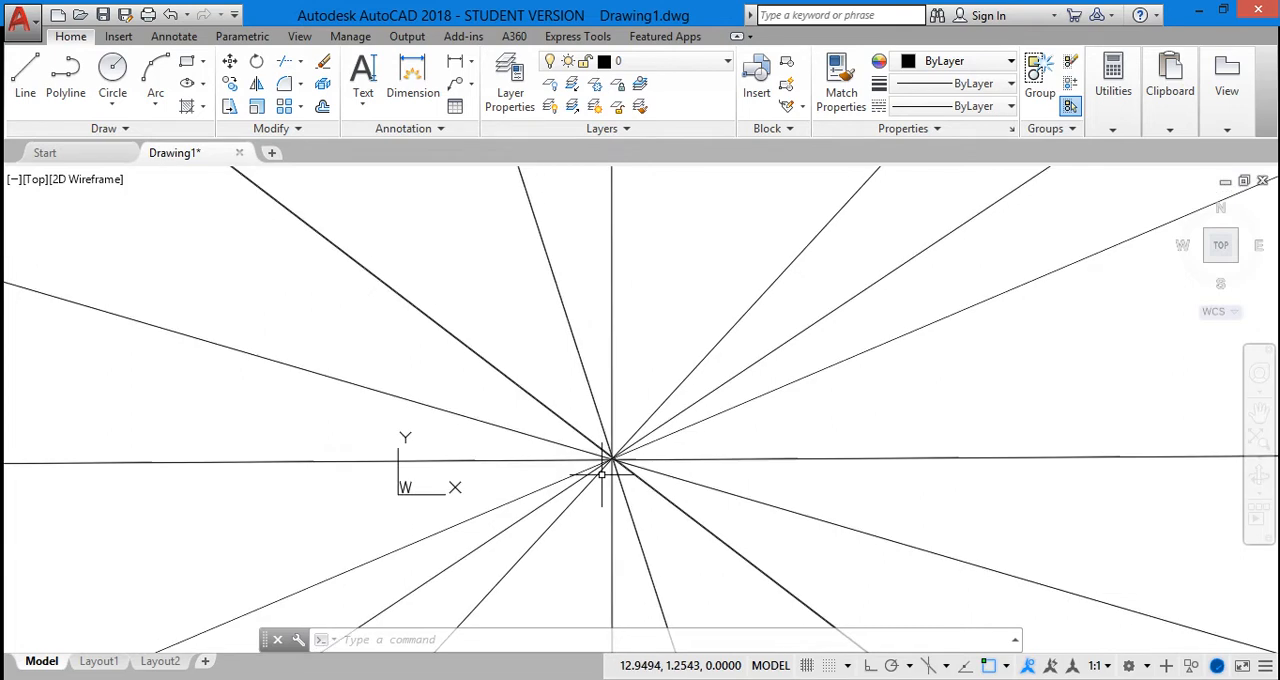
{"action": "scroll", "coordinate": [593, 478], "scroll_direction": "up", "scroll_amount": 2}
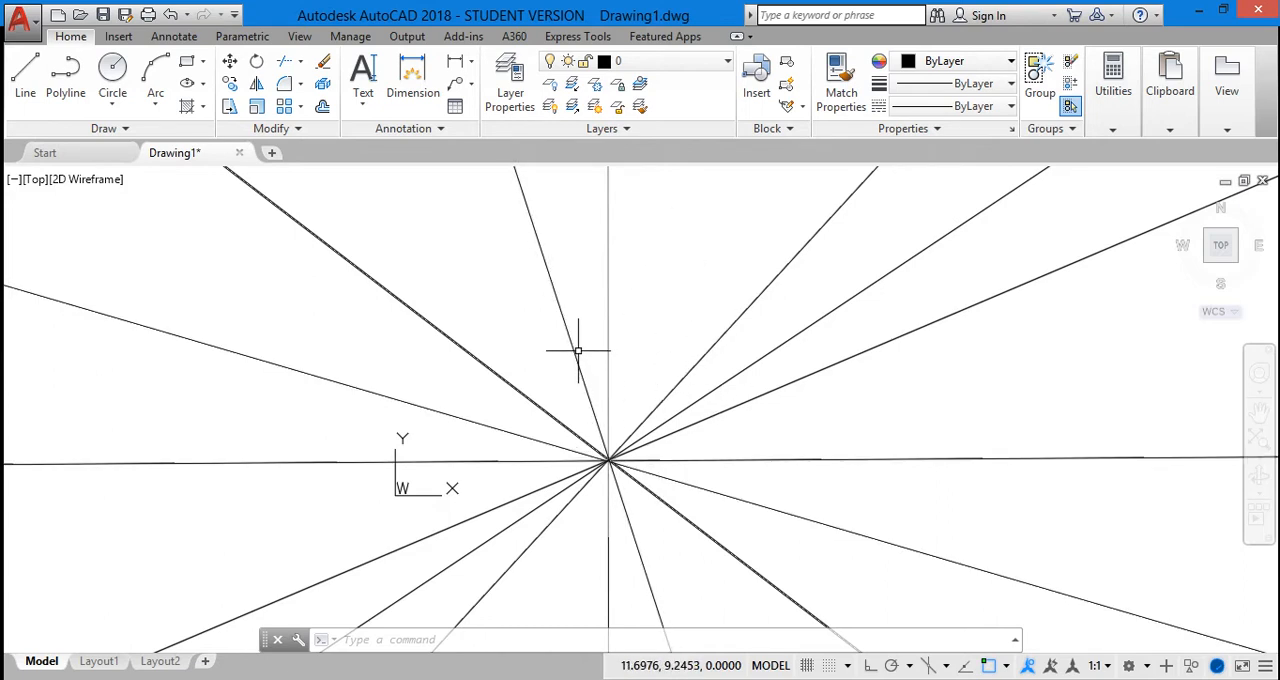
{"action": "left_click", "coordinate": [731, 62]}
{"action": "left_click", "coordinate": [731, 62]}
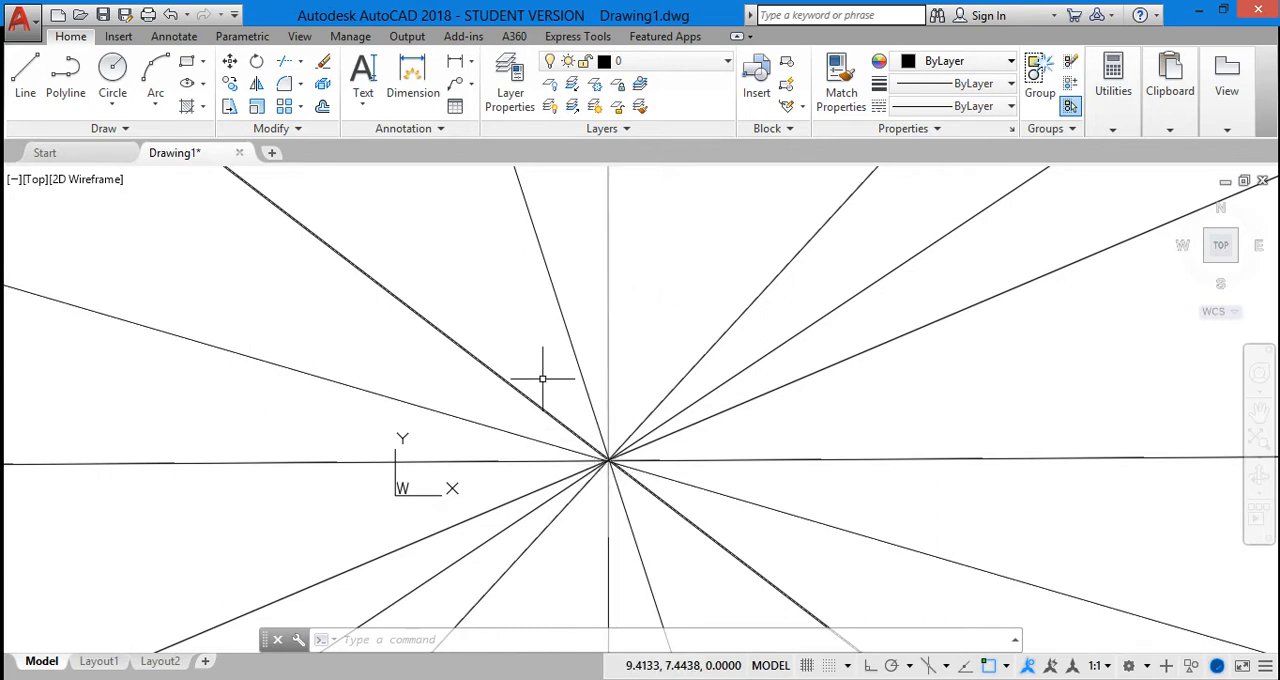
Erase all the construction lines radiating from the shared base point, leaving the drawing empty
{"action": "left_click", "coordinate": [550, 283]}
{"action": "mouse_move", "coordinate": [389, 333]}
{"action": "left_mouse_down"}
{"action": "mouse_move", "coordinate": [903, 563]}
{"action": "mouse_move", "coordinate": [306, 549]}
{"action": "mouse_move", "coordinate": [323, 429]}
{"action": "left_mouse_up"}
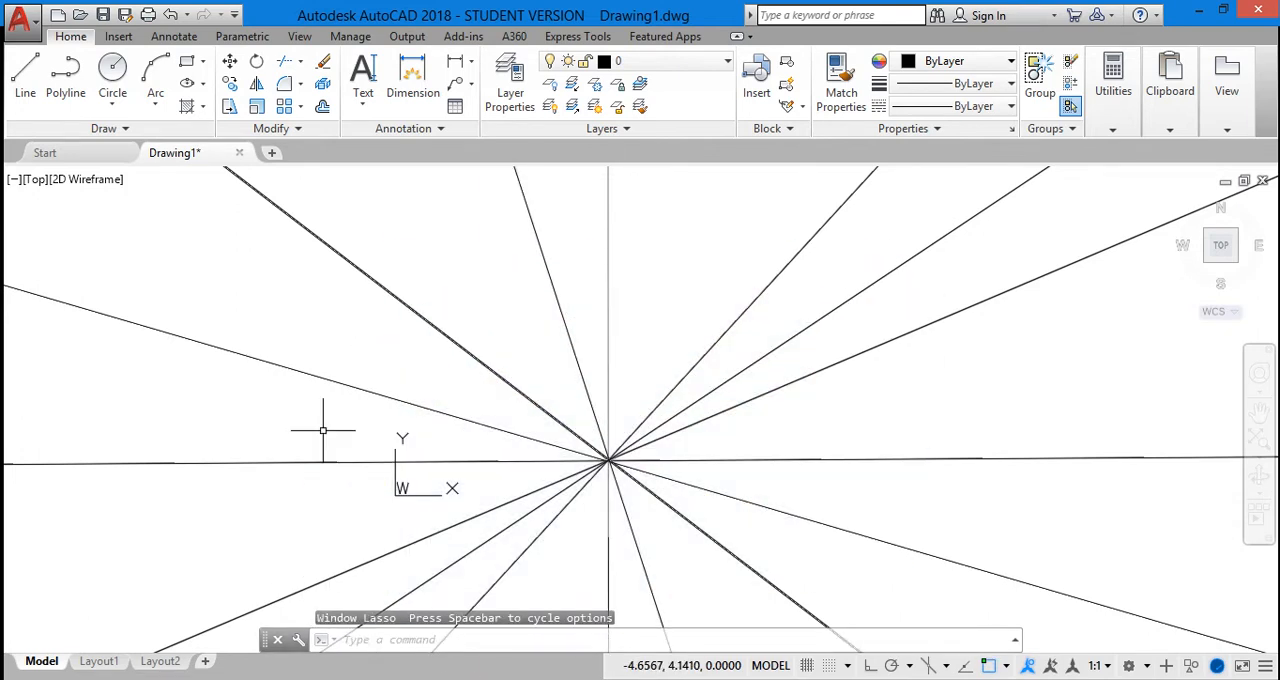
{"action": "left_click", "coordinate": [416, 312]}
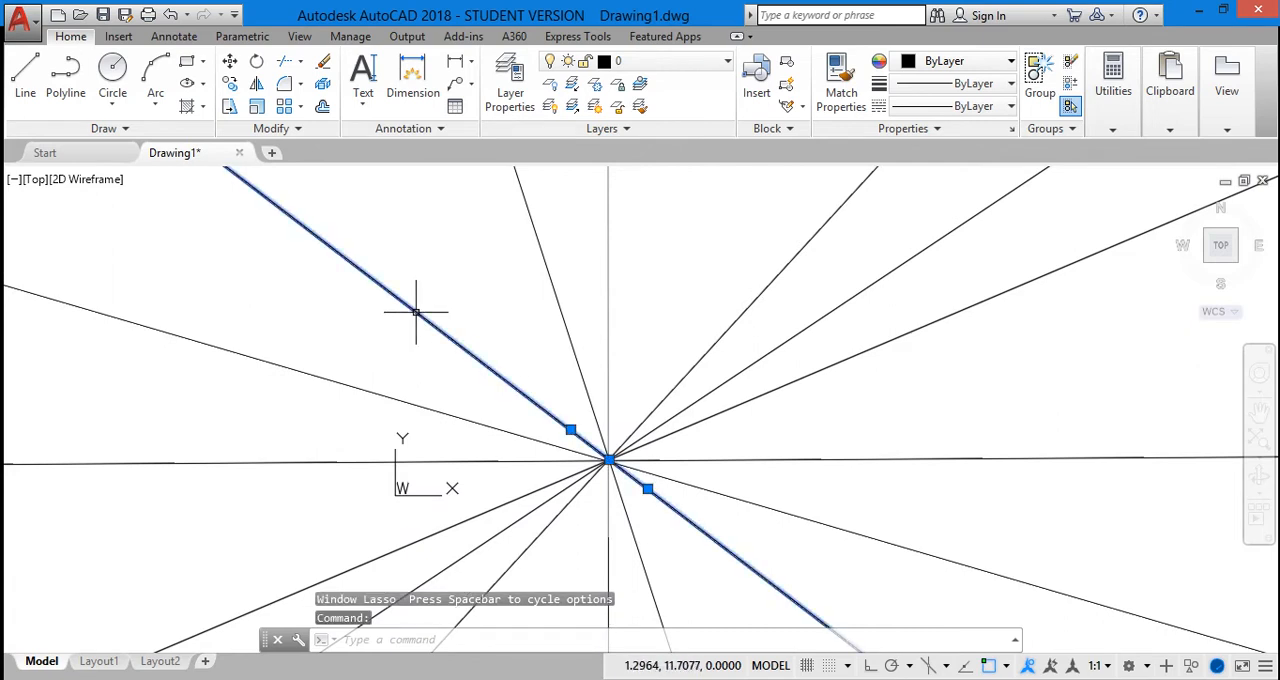
{"action": "key", "text": "Delete"}
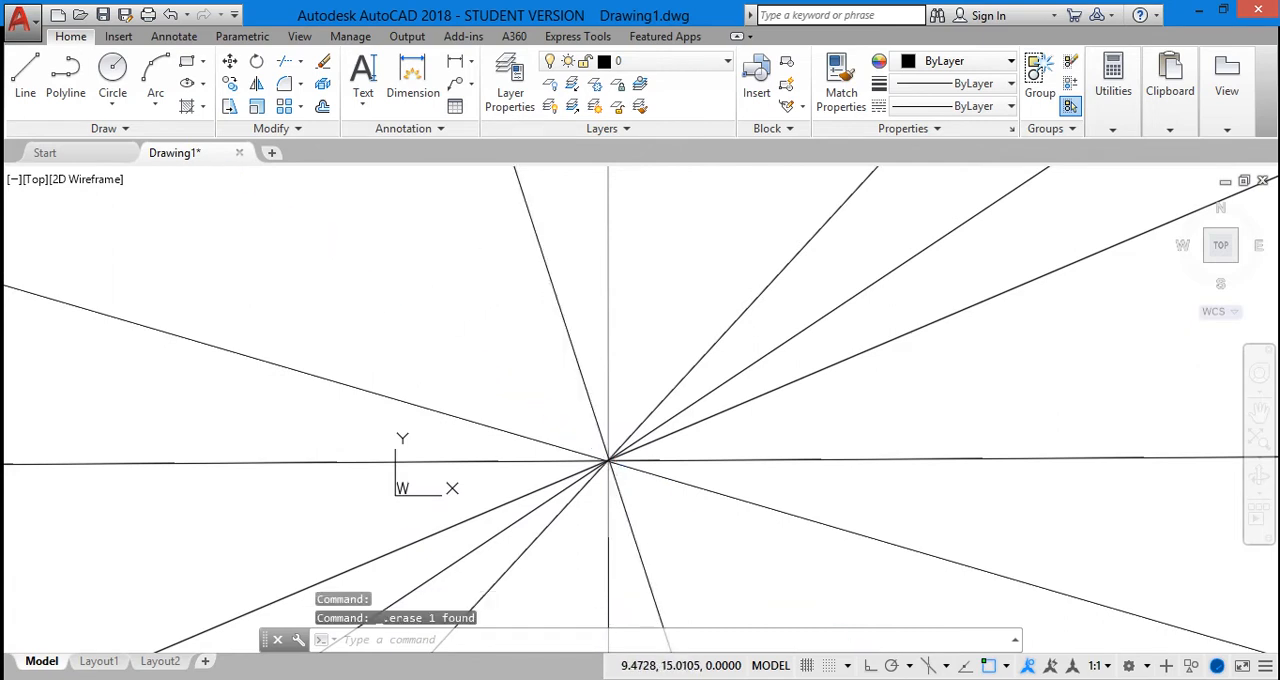
{"action": "left_click", "coordinate": [609, 288]}
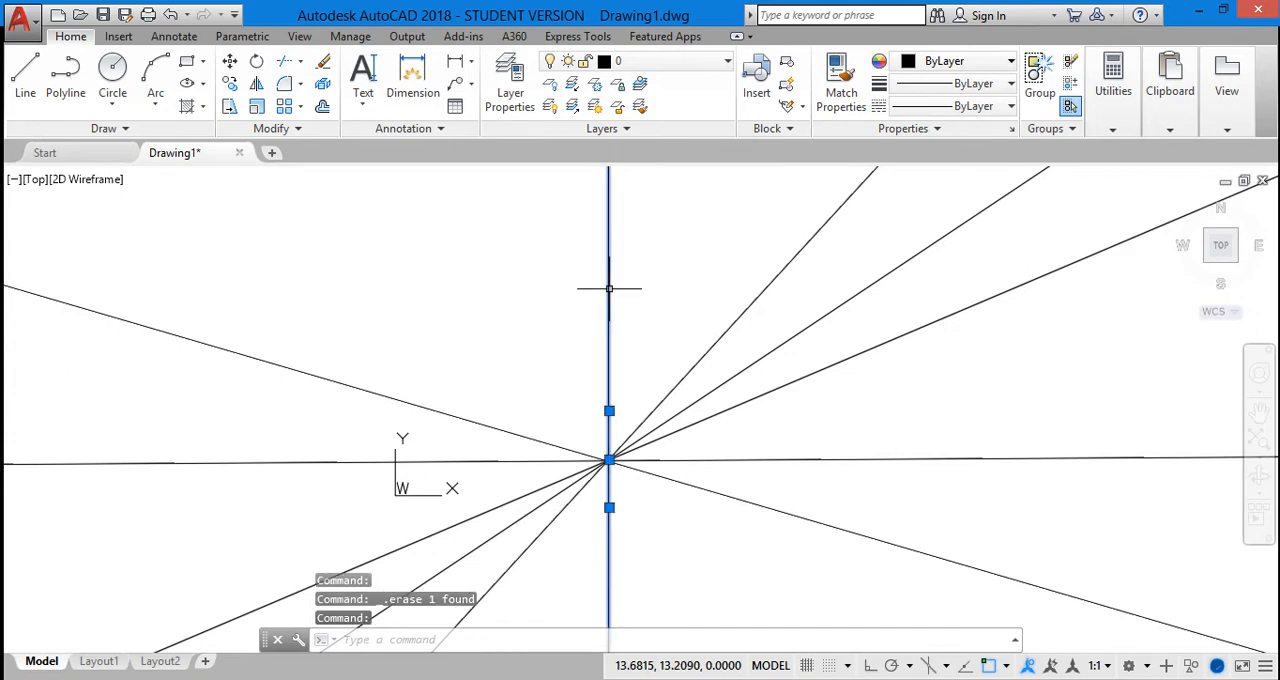
{"action": "key", "text": "Delete"}
{"action": "left_click", "coordinate": [732, 333]}
{"action": "key", "text": "Delete"}
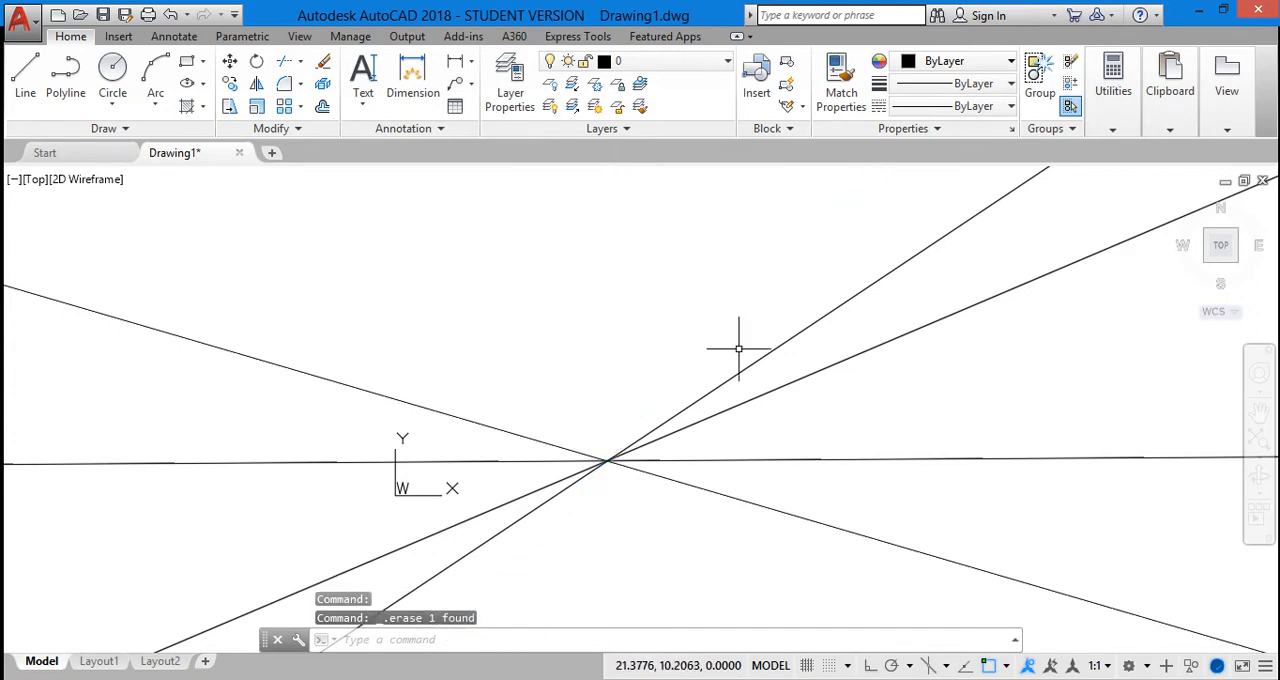
{"action": "left_click", "coordinate": [768, 394]}
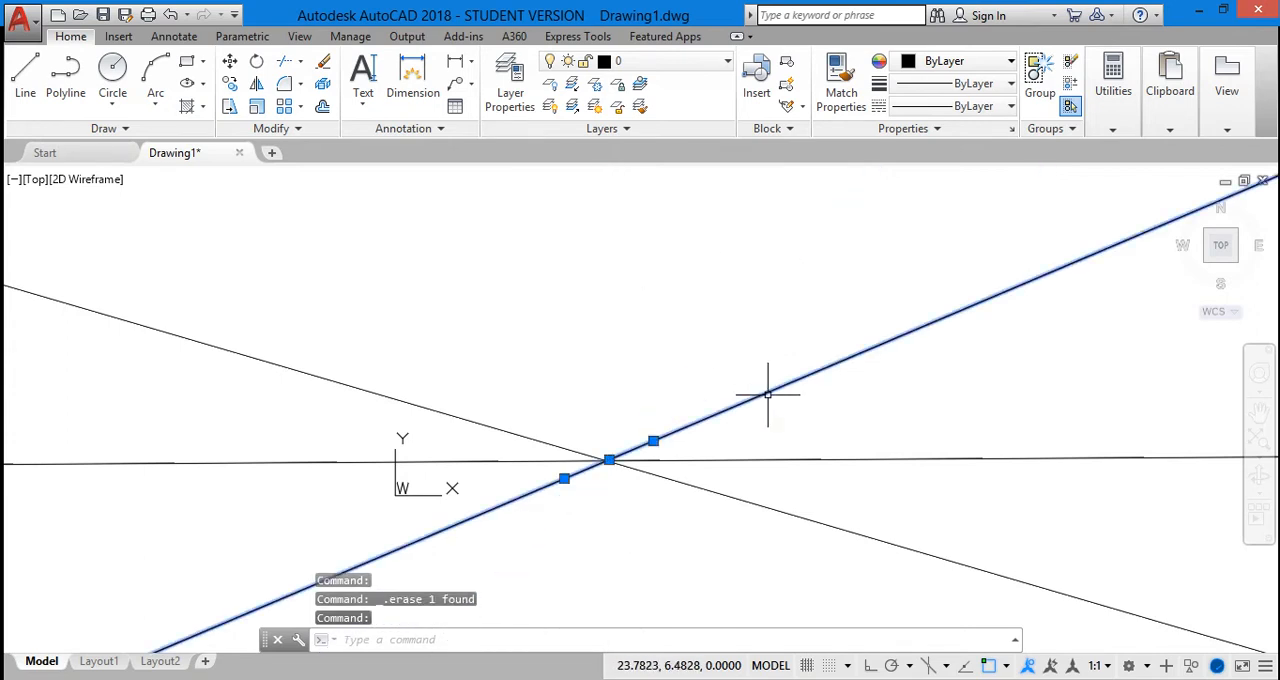
{"action": "key", "text": "Delete"}
{"action": "left_click", "coordinate": [762, 459]}
{"action": "key", "text": "Delete"}
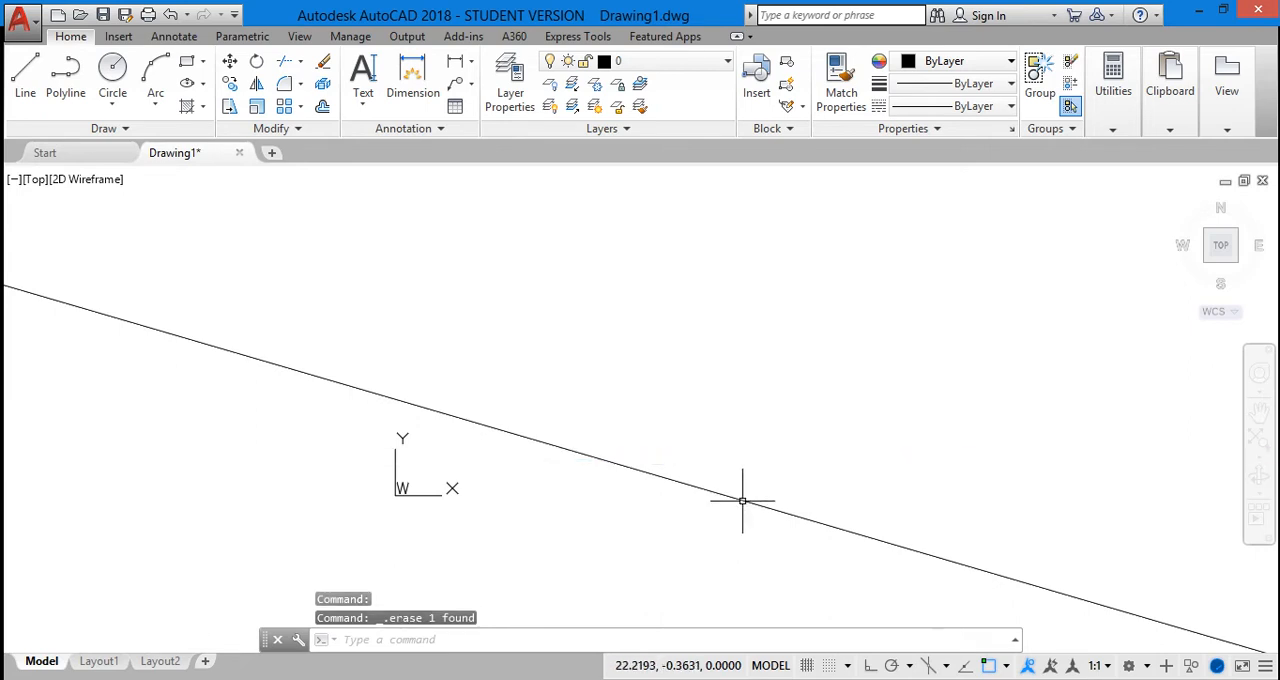
{"action": "left_click", "coordinate": [742, 500]}
{"action": "key", "text": "Delete"}
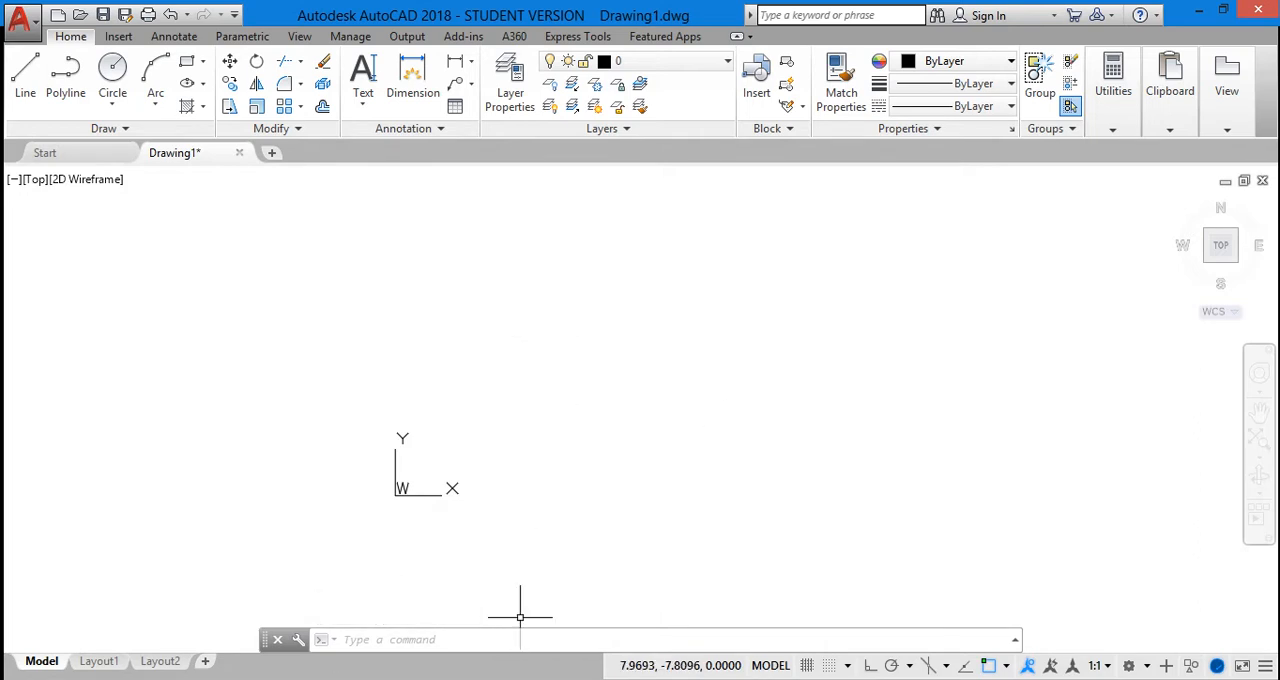
Draw a horizontal line from 0,0 to 20,0 with the Line command
{"action": "left_click", "coordinate": [419, 647]}
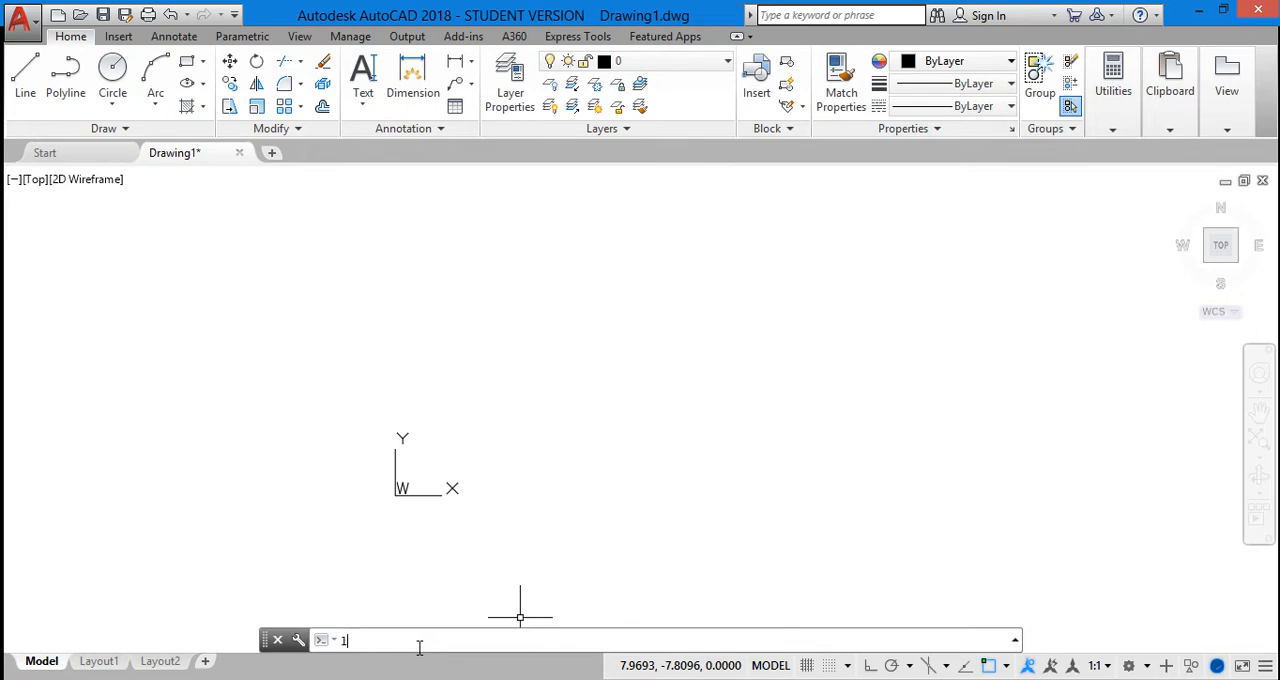
{"action": "type", "text": "l"}
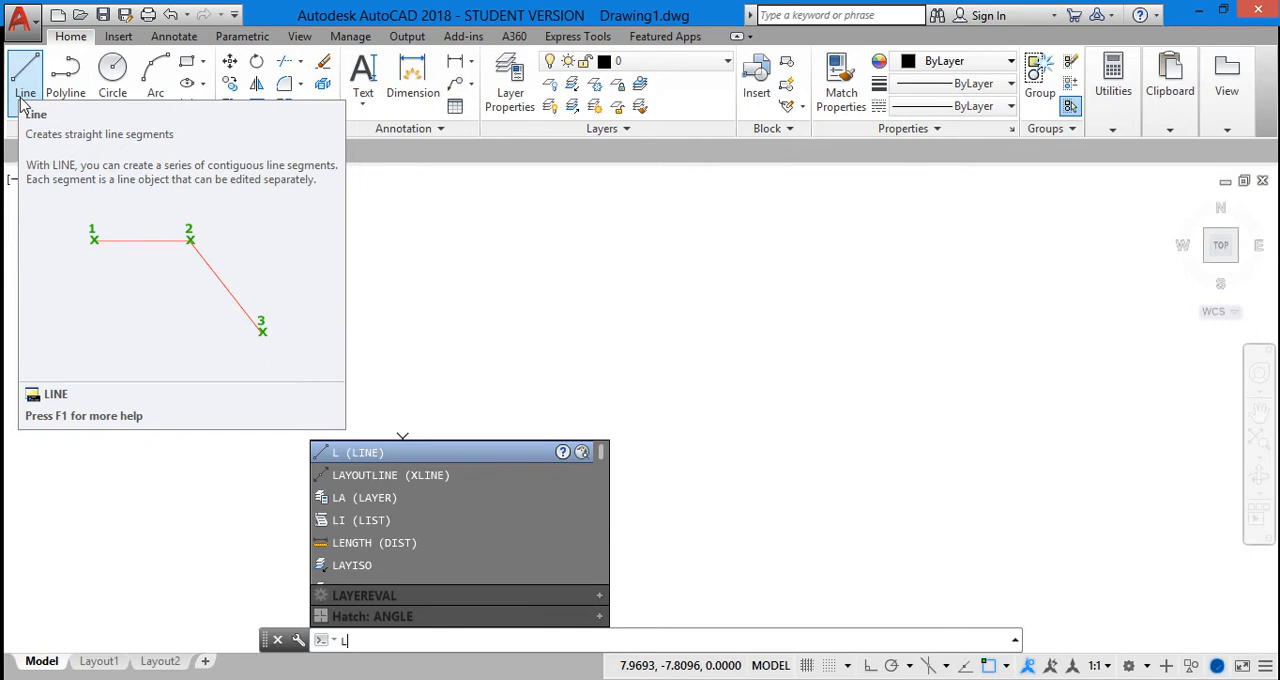
{"action": "left_click", "coordinate": [370, 458]}
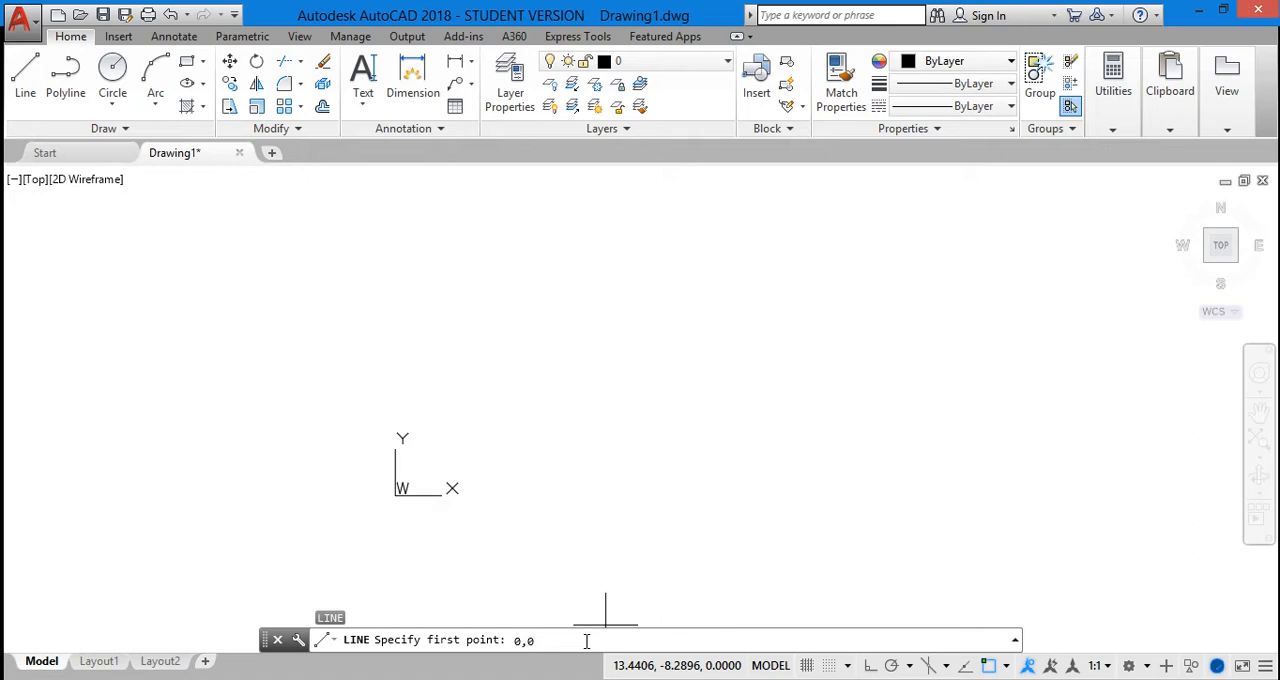
{"action": "key", "text": "Return"}
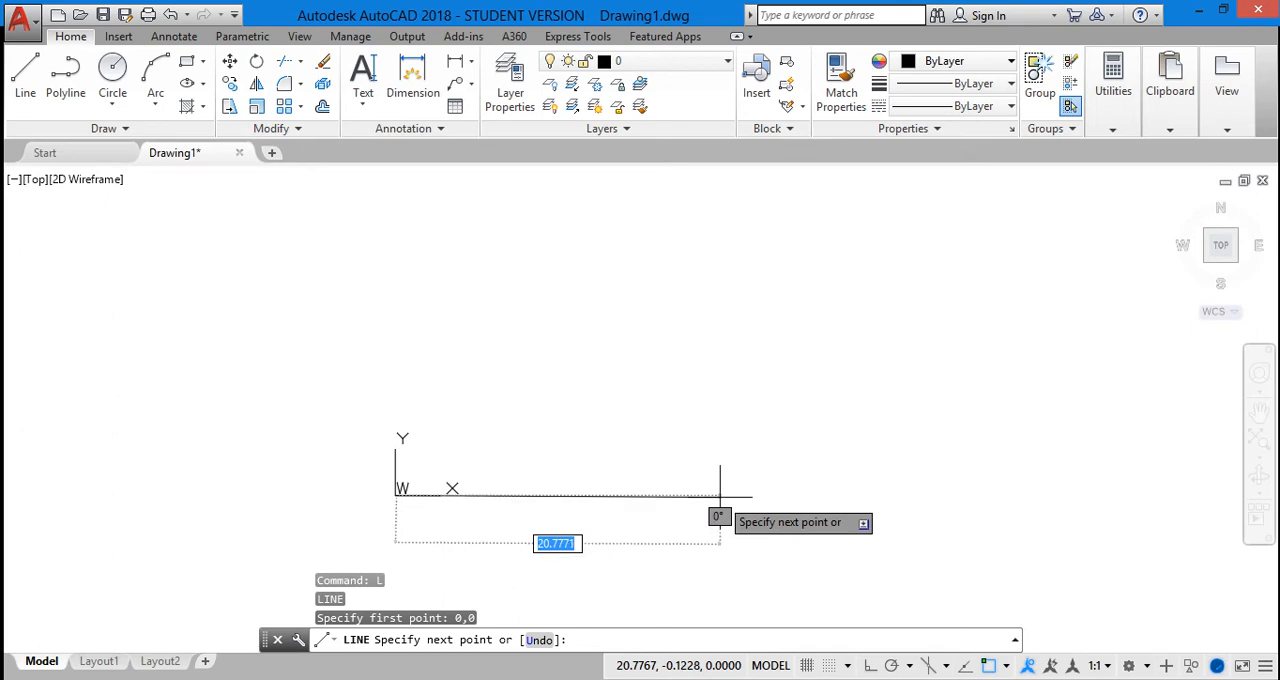
{"action": "type", "text": "20"}
{"action": "left_click", "coordinate": [614, 637]}
{"action": "type", "text": "@"}
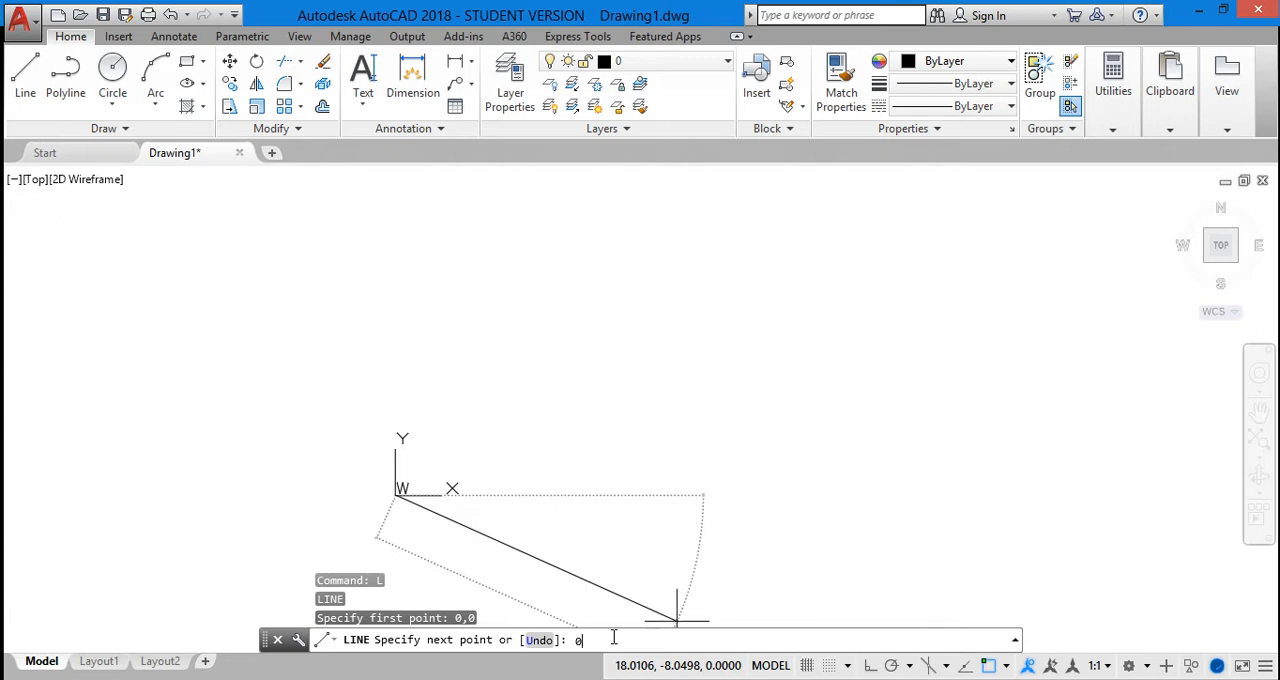
{"action": "key", "text": "BackSpace"}
{"action": "type", "text": "20"}
{"action": "key", "text": "Return"}
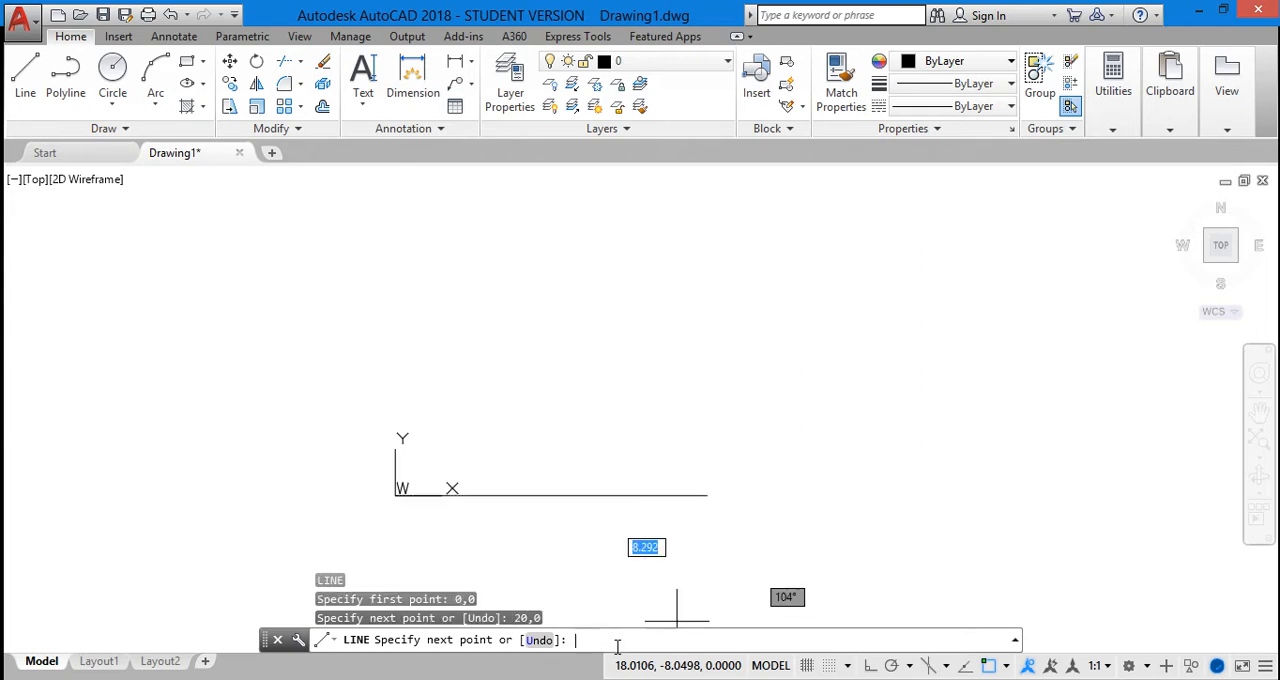
{"action": "key", "text": "Escape"}
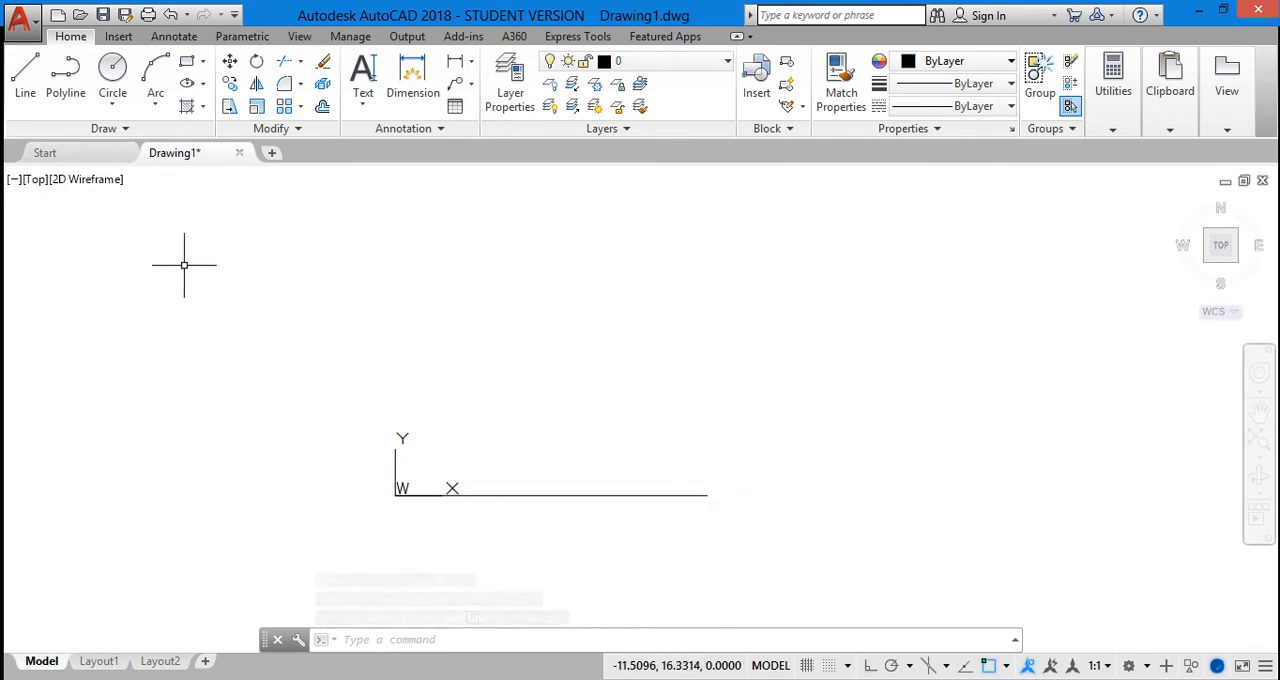
Draw a line 25 units long from the origin, rising at 45° above the horizontal line
{"action": "left_click", "coordinate": [25, 75]}
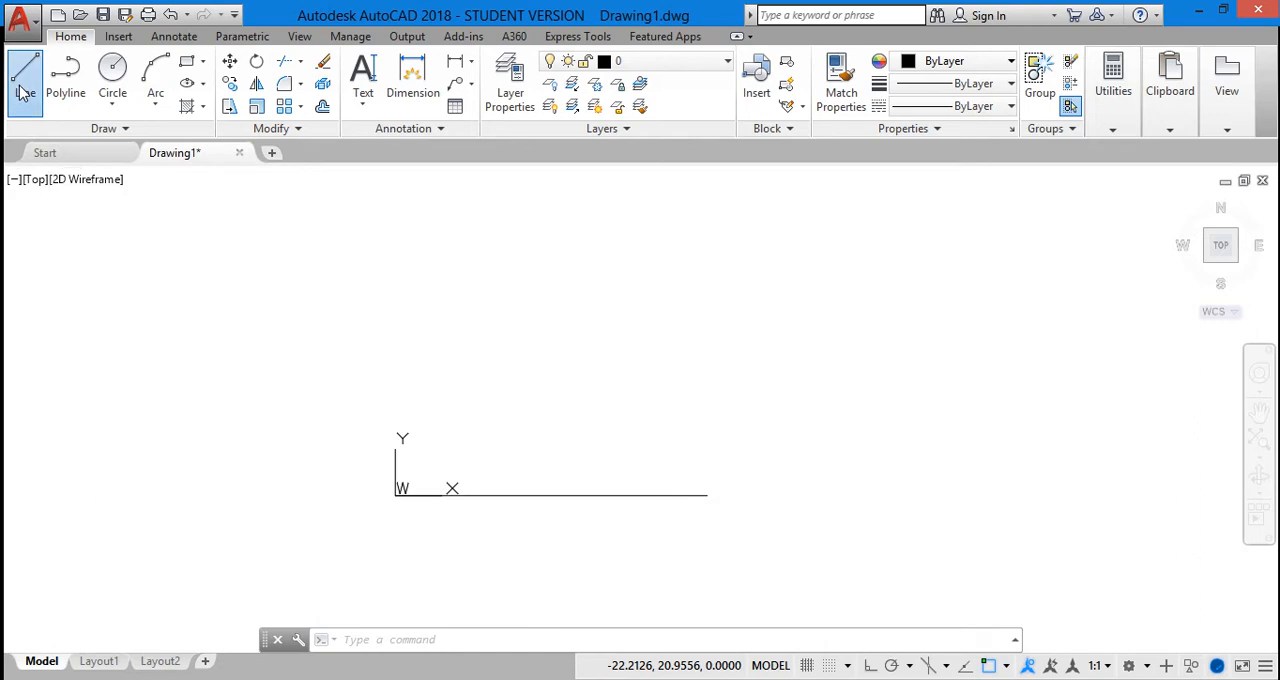
{"action": "left_click", "coordinate": [396, 493]}
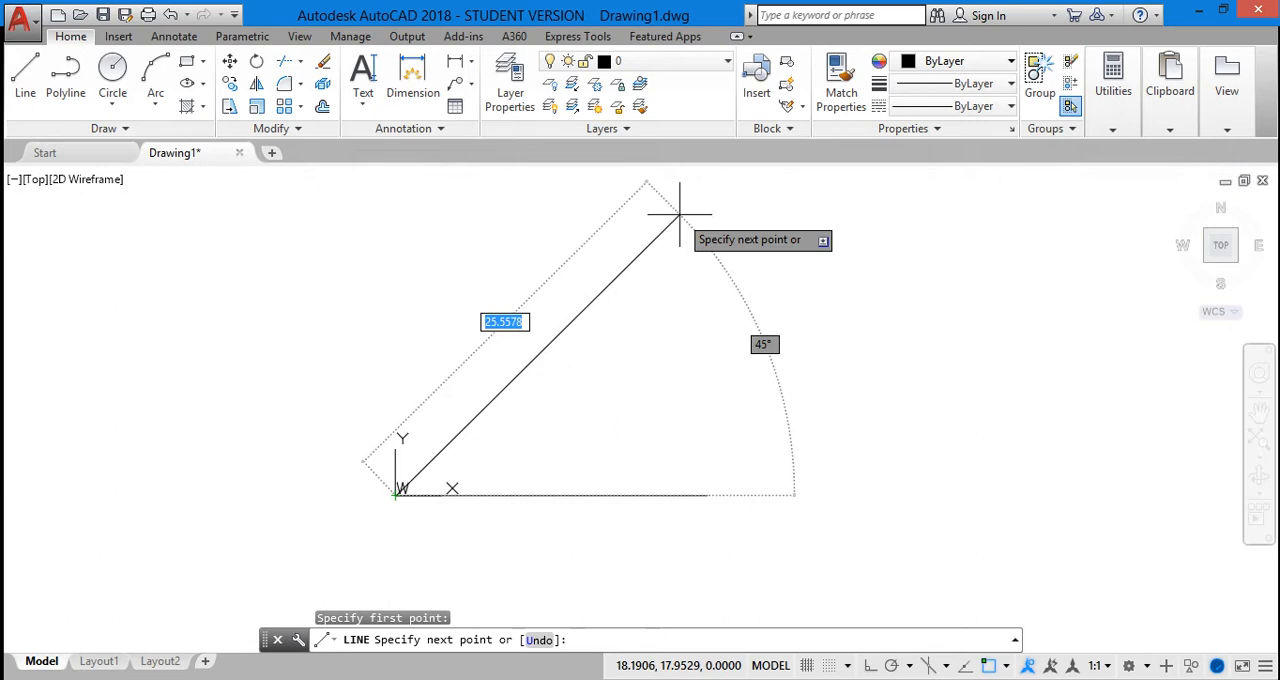
{"action": "type", "text": "255"}
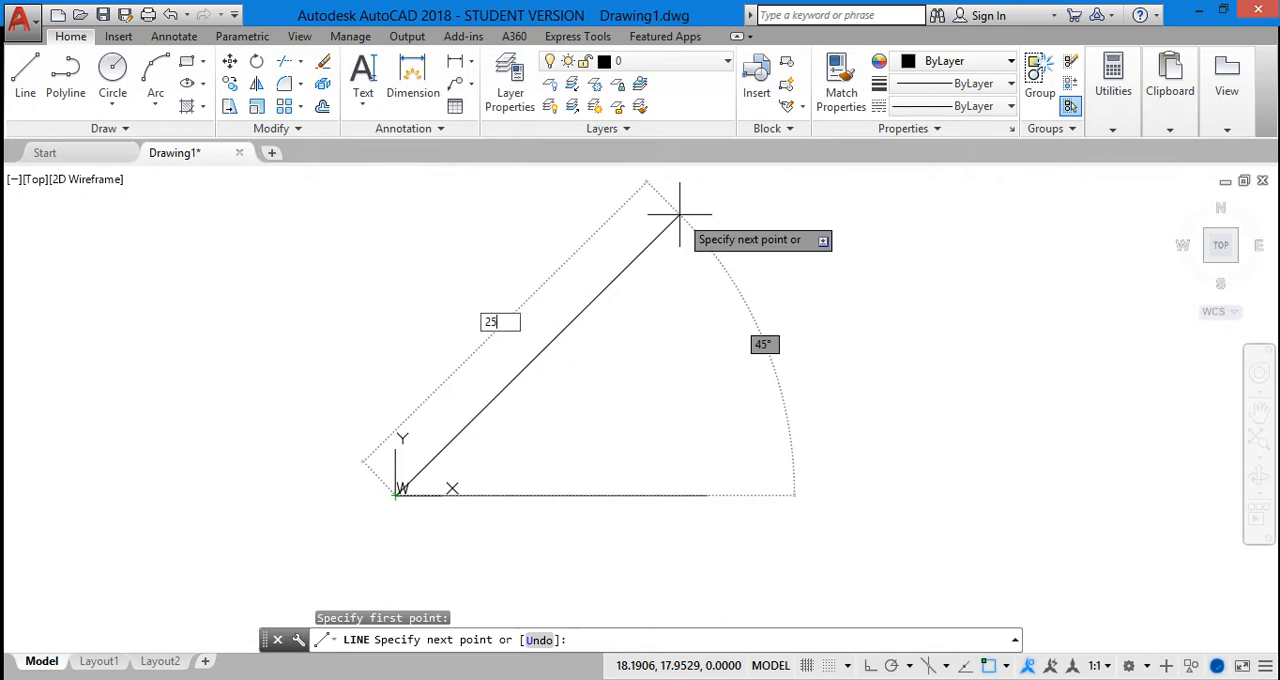
{"action": "key", "text": "Return"}
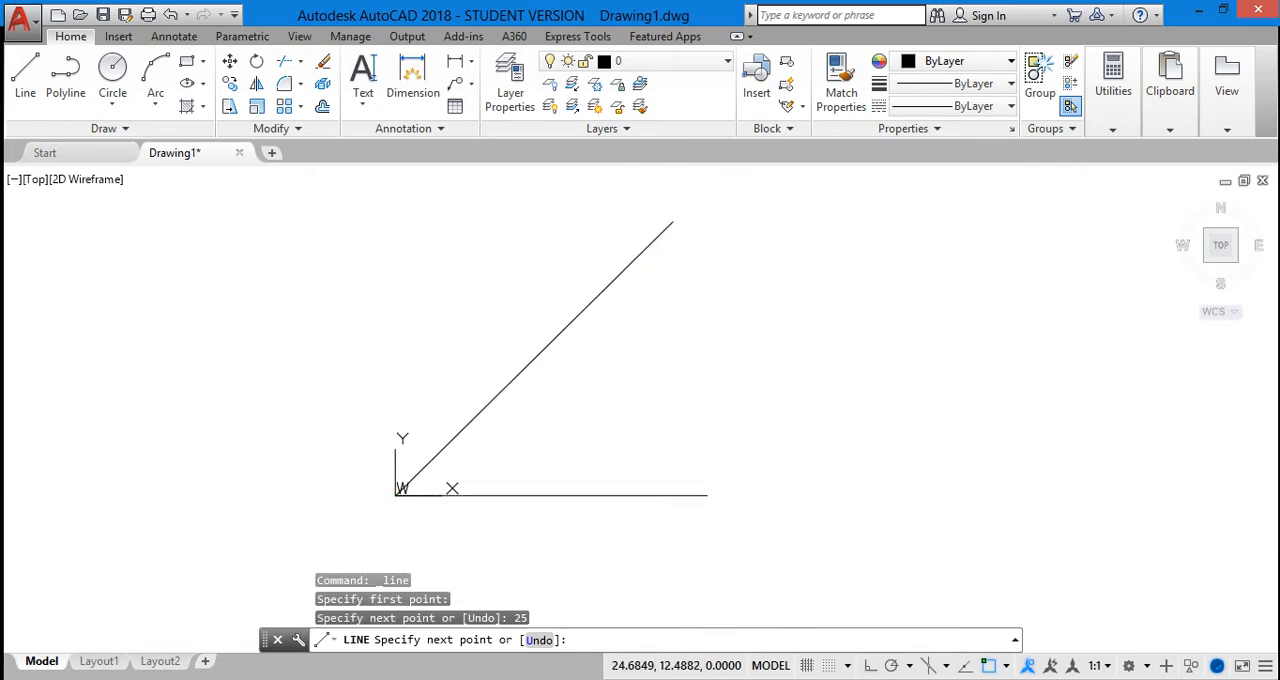
{"action": "key", "text": "Escape"}
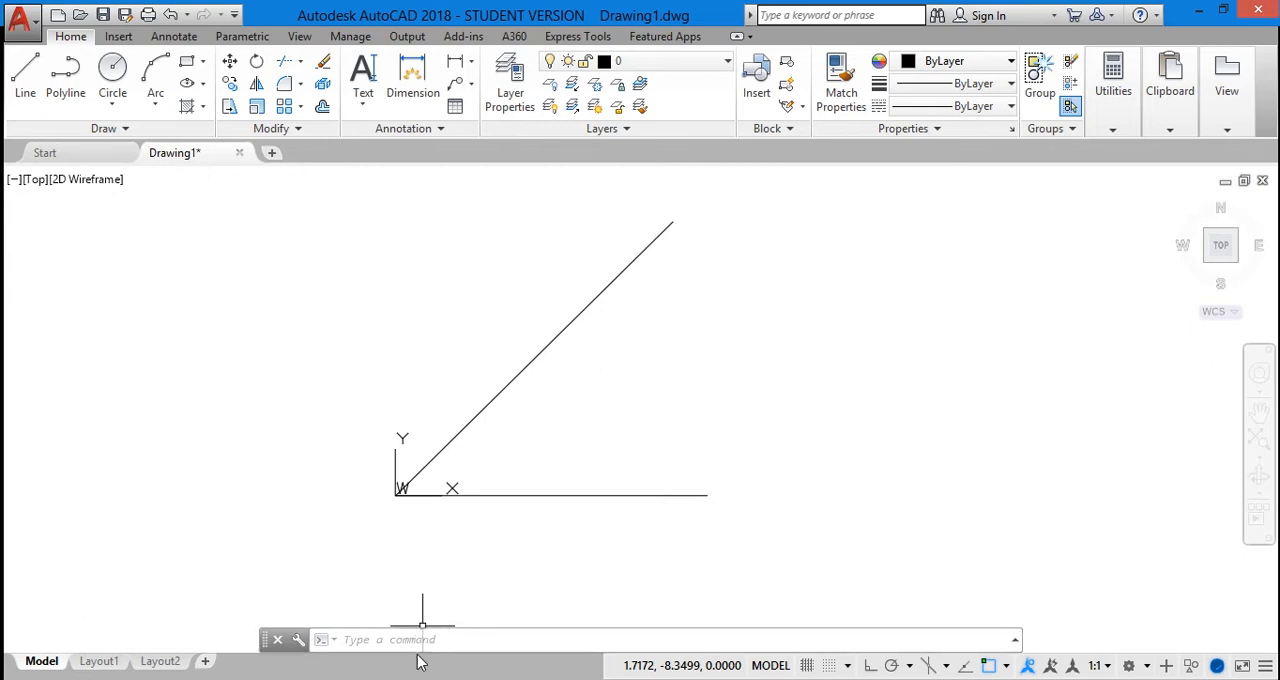
Start a new line at the origin, where the two existing lines meet
{"action": "left_click", "coordinate": [413, 642]}
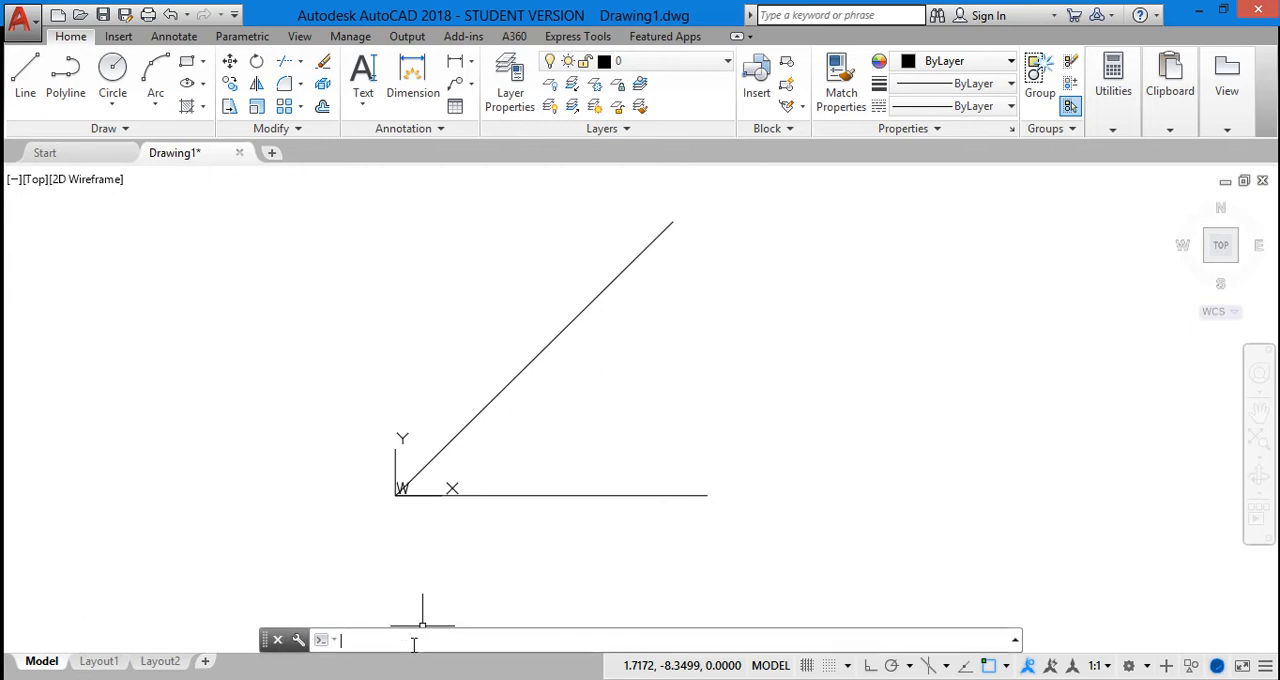
{"action": "type", "text": "1"}
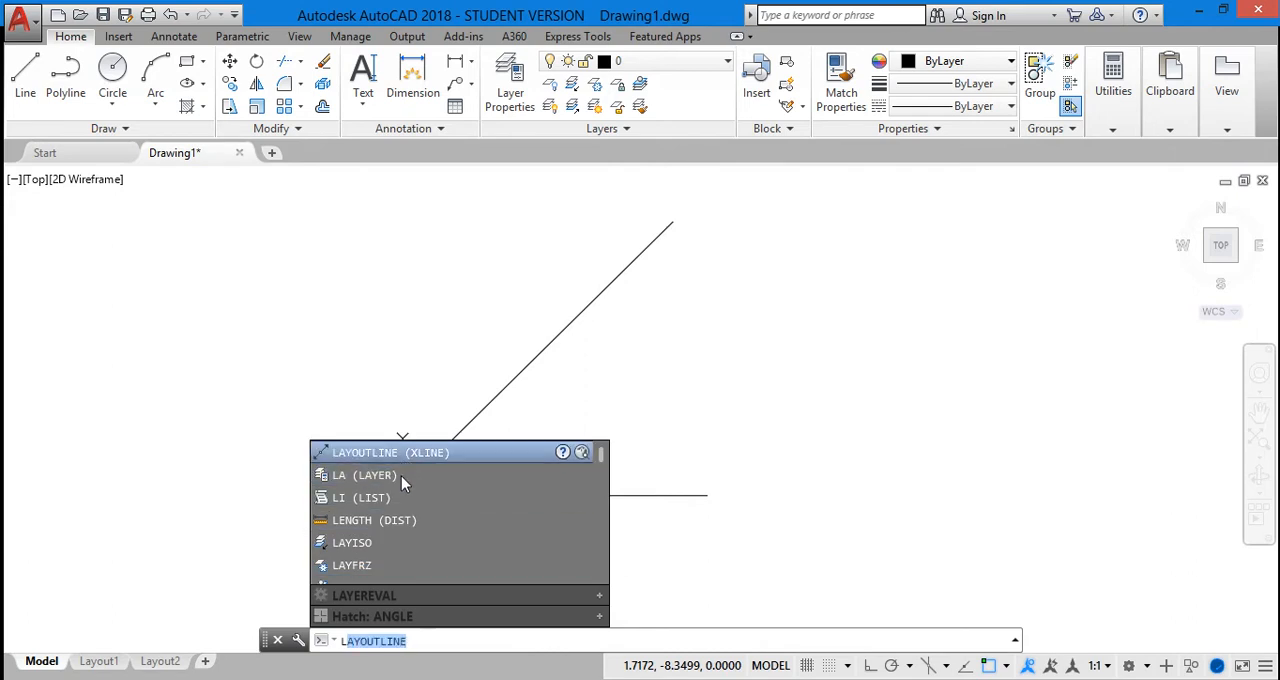
{"action": "left_click", "coordinate": [387, 458]}
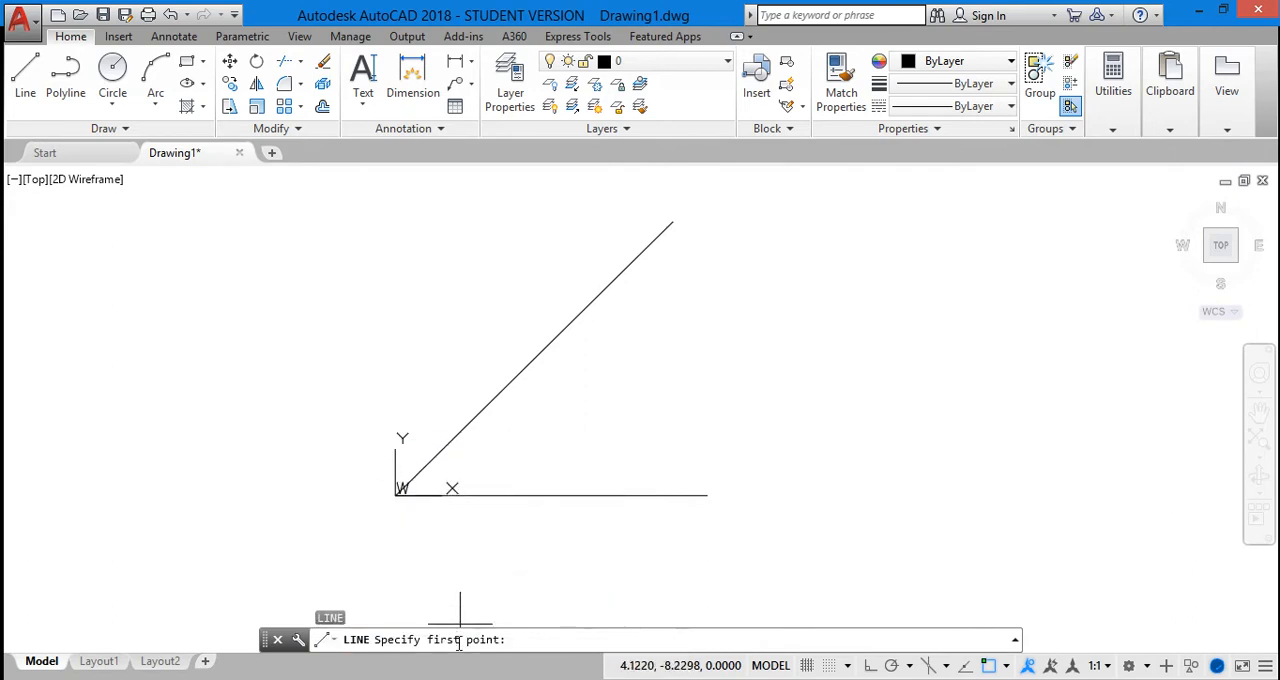
{"action": "left_click", "coordinate": [400, 490]}
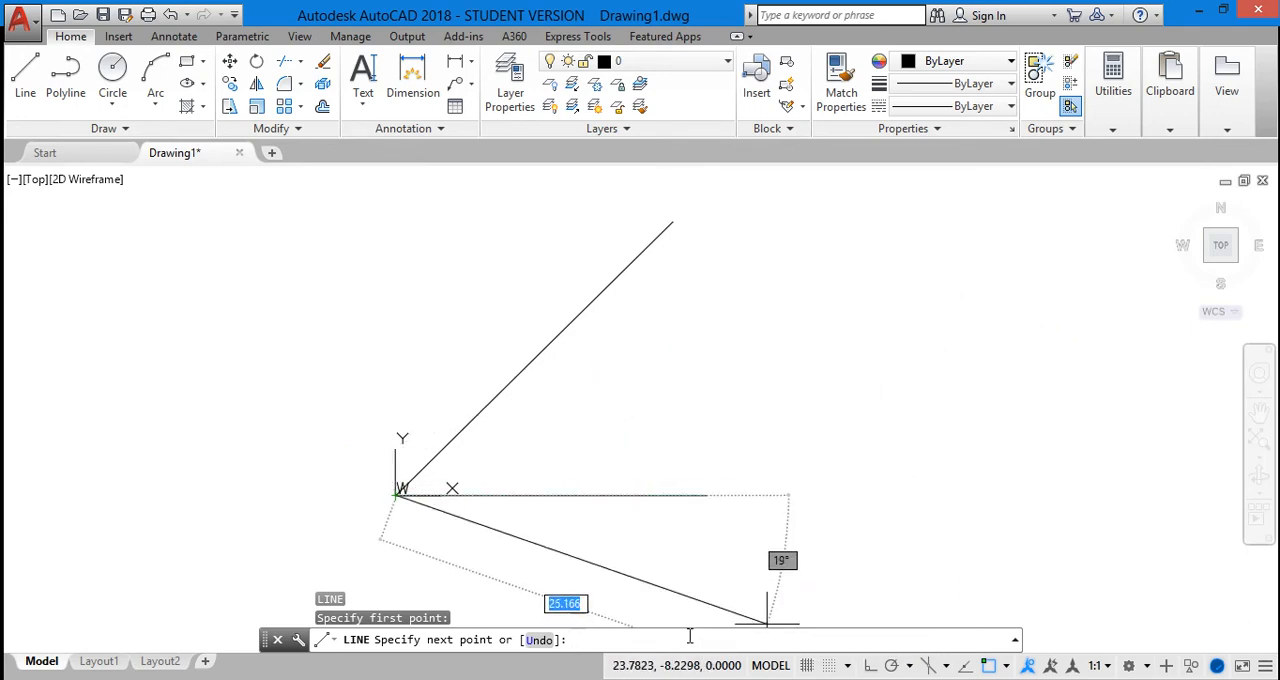
{"action": "type", "text": "@20"}
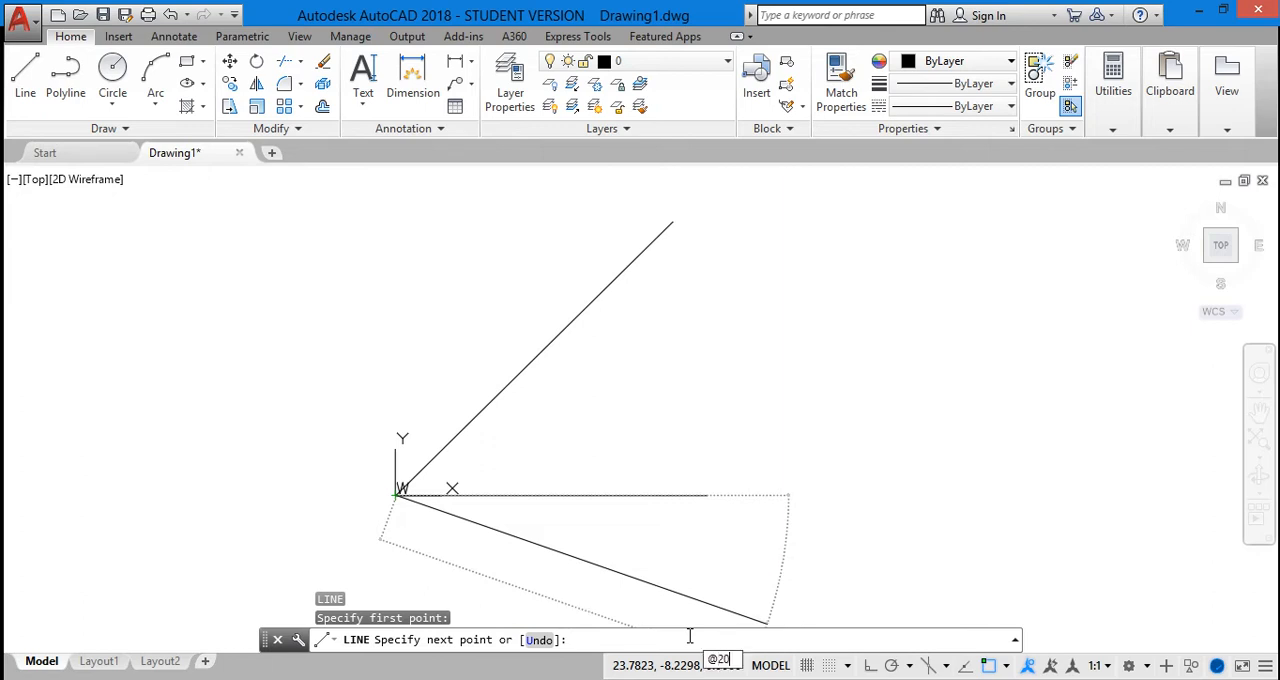
{"action": "type", "text": "<"}
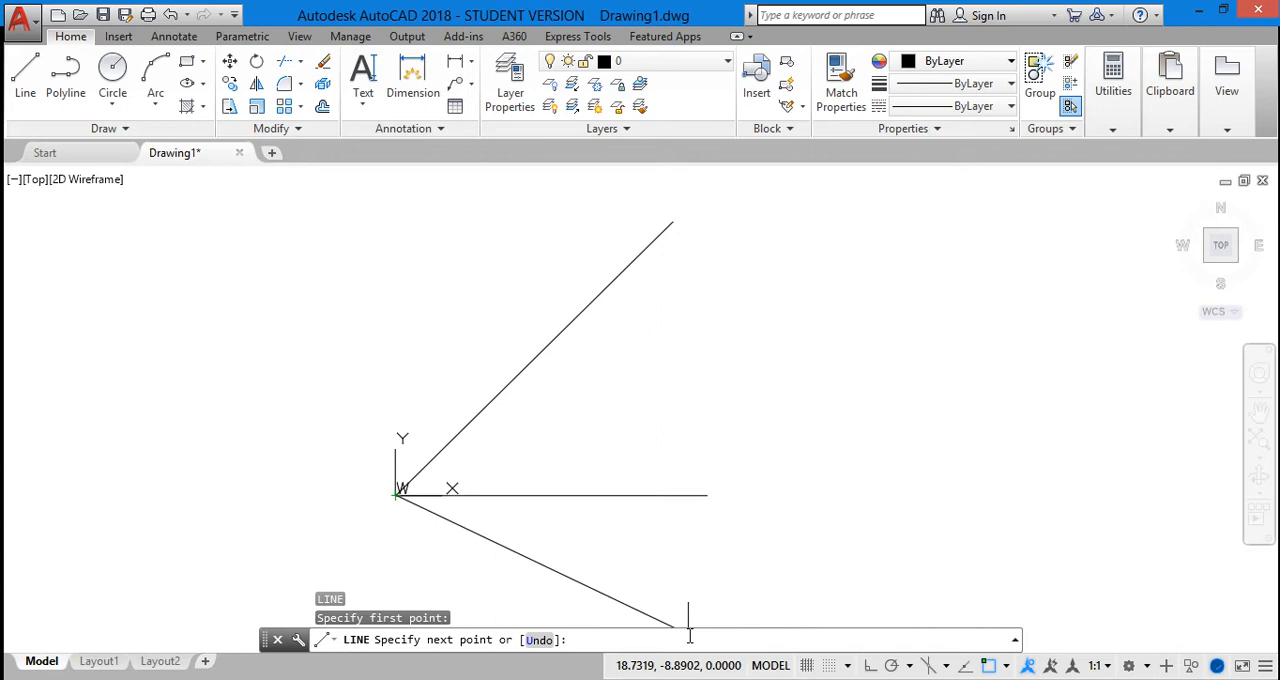
{"action": "type", "text": "30"}
{"action": "key", "text": "BackSpace"}
{"action": "key", "text": "BackSpace"}
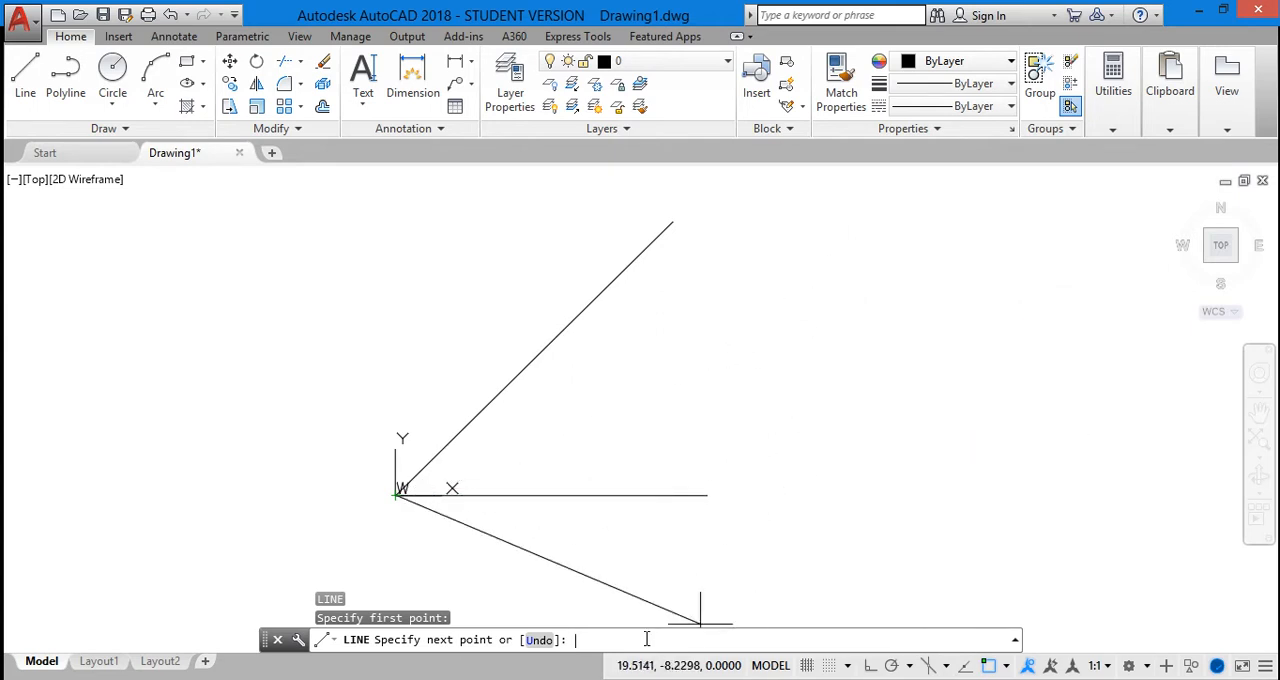
{"action": "type", "text": "@20<30"}
{"action": "key", "text": "Return"}
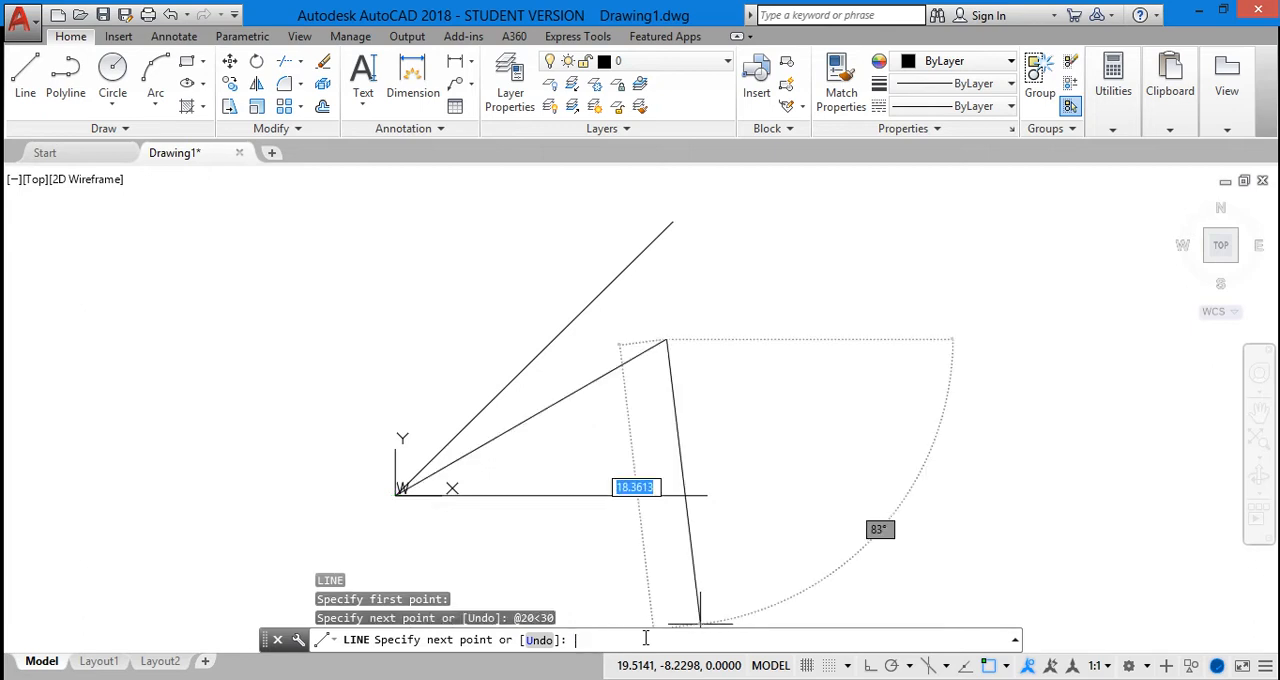
{"action": "key", "text": "Escape"}
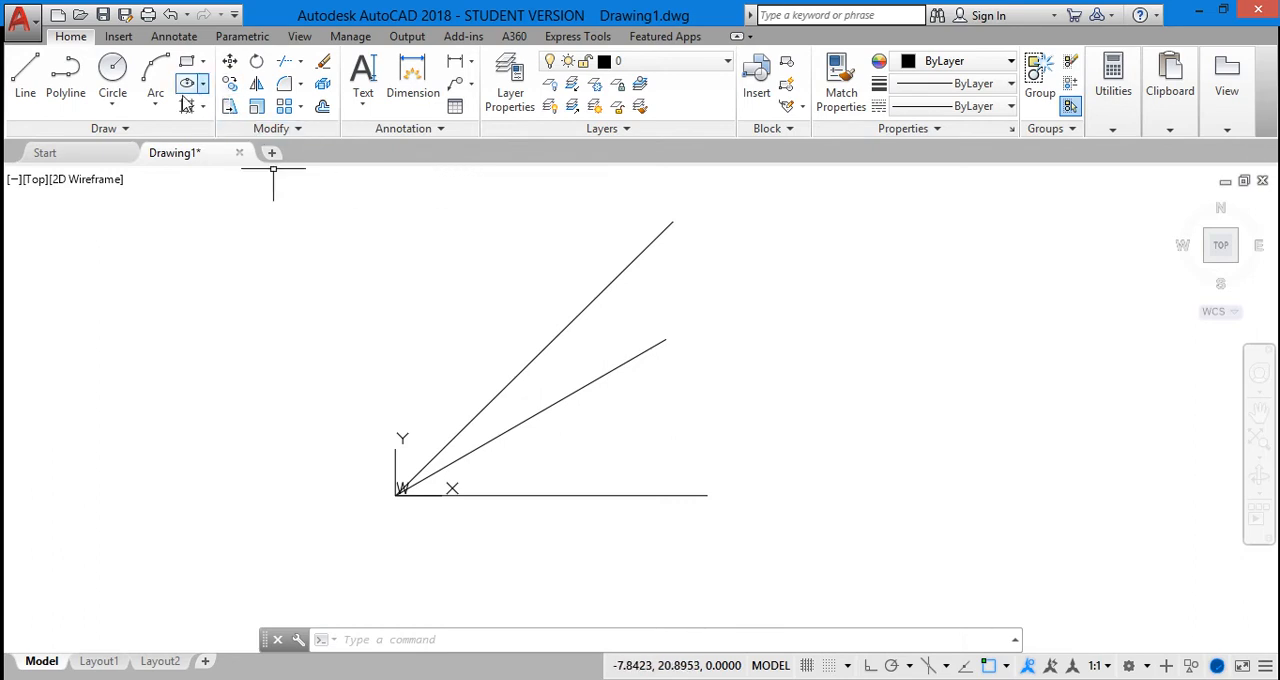
Erase the 45° line, the 30° line and the horizontal line from the drawing
{"action": "left_click", "coordinate": [557, 335]}
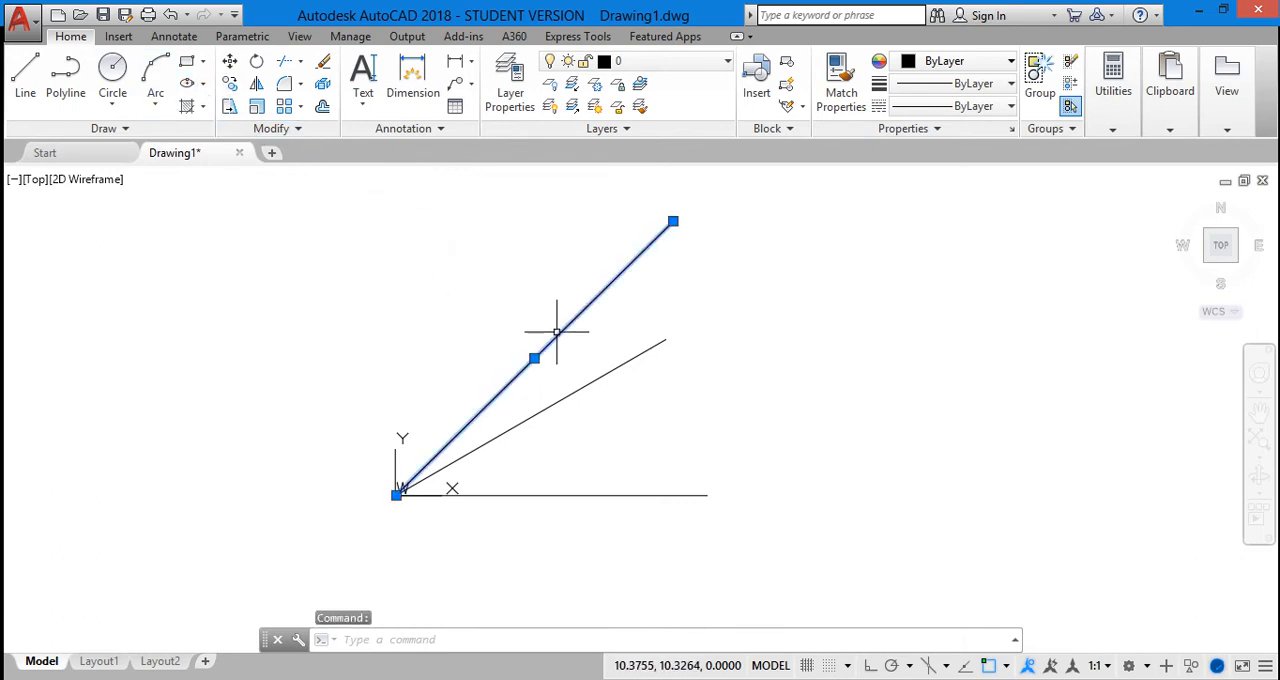
{"action": "key", "text": "Delete"}
{"action": "left_click", "coordinate": [543, 412]}
{"action": "key", "text": "Delete"}
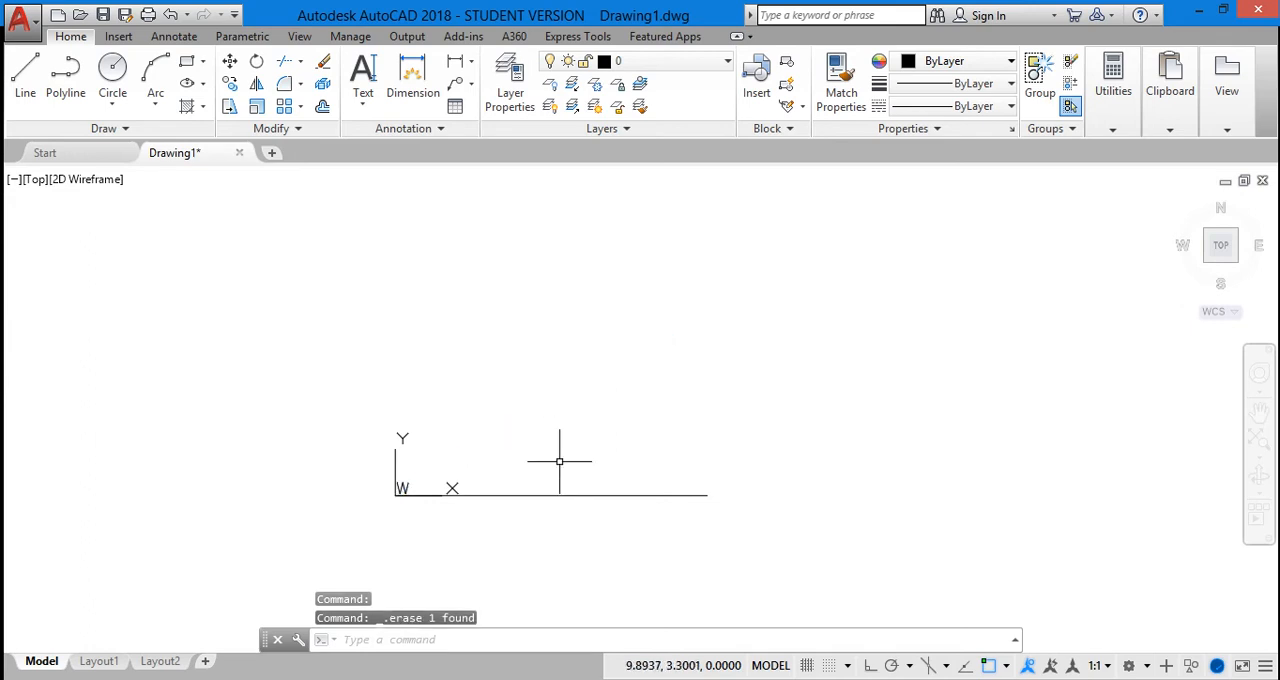
{"action": "left_click", "coordinate": [550, 497]}
{"action": "left_click", "coordinate": [549, 520]}
{"action": "key", "text": "Delete"}
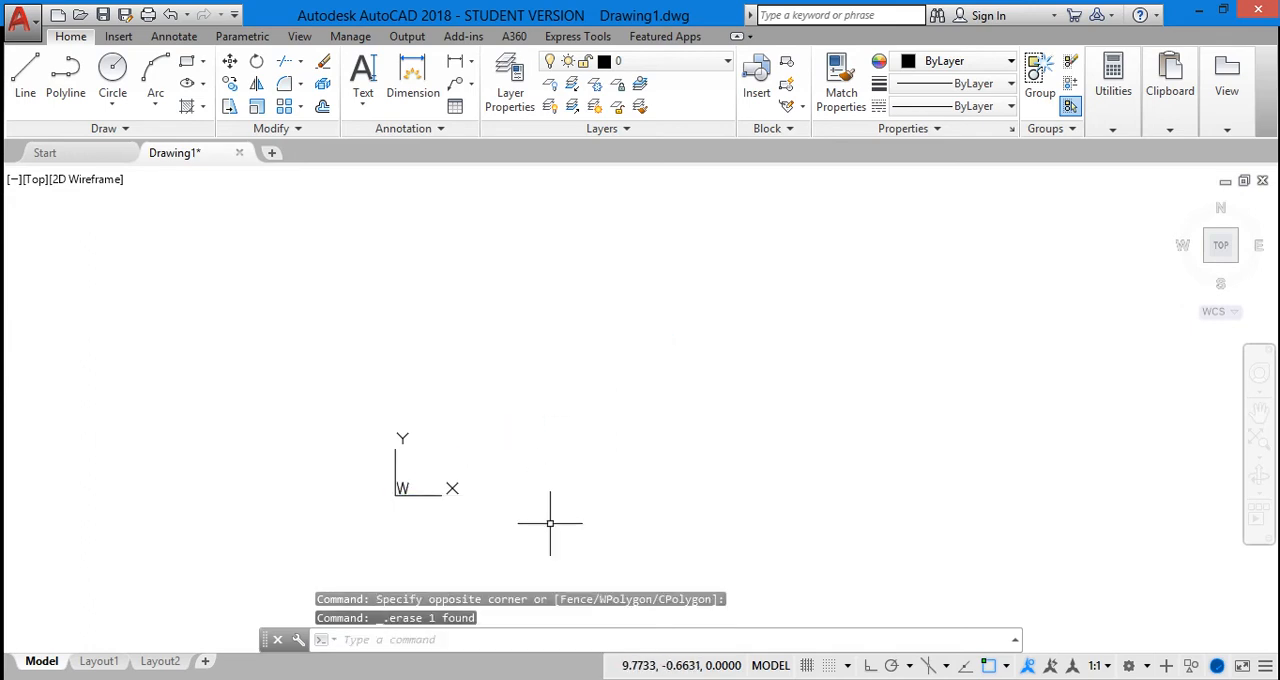
{"action": "left_click", "coordinate": [479, 641]}
{"action": "type", "text": "p"}
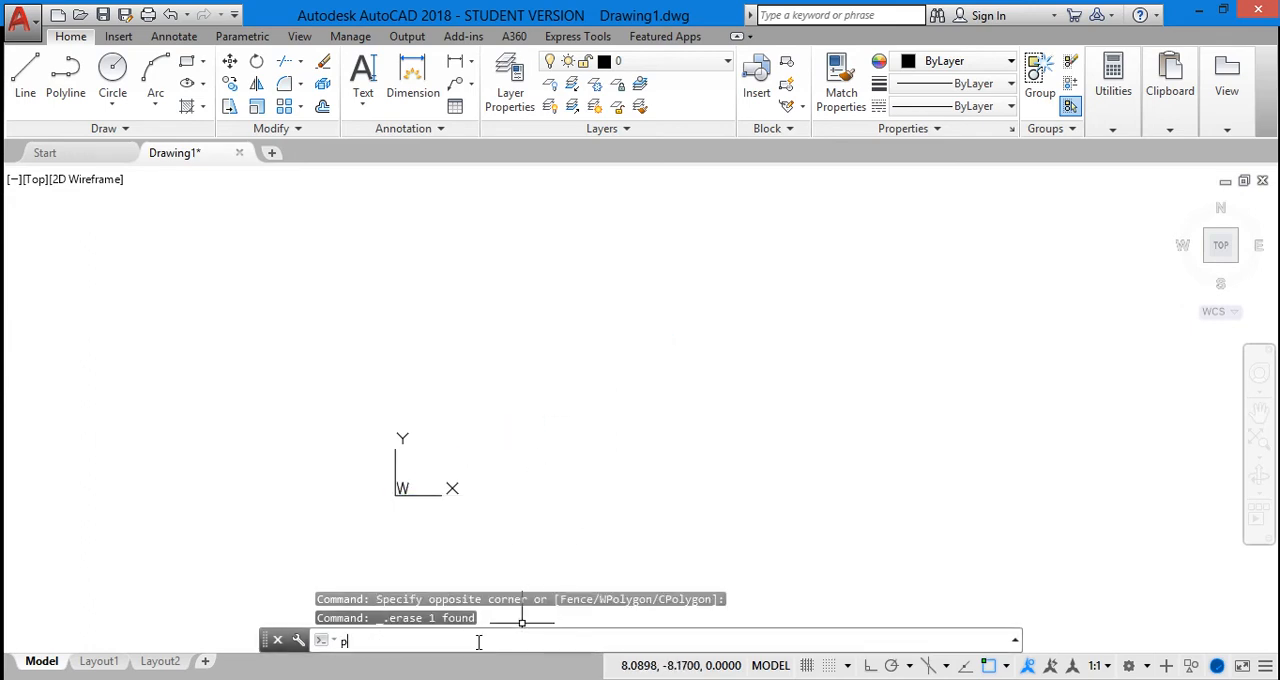
{"action": "type", "text": "o"}
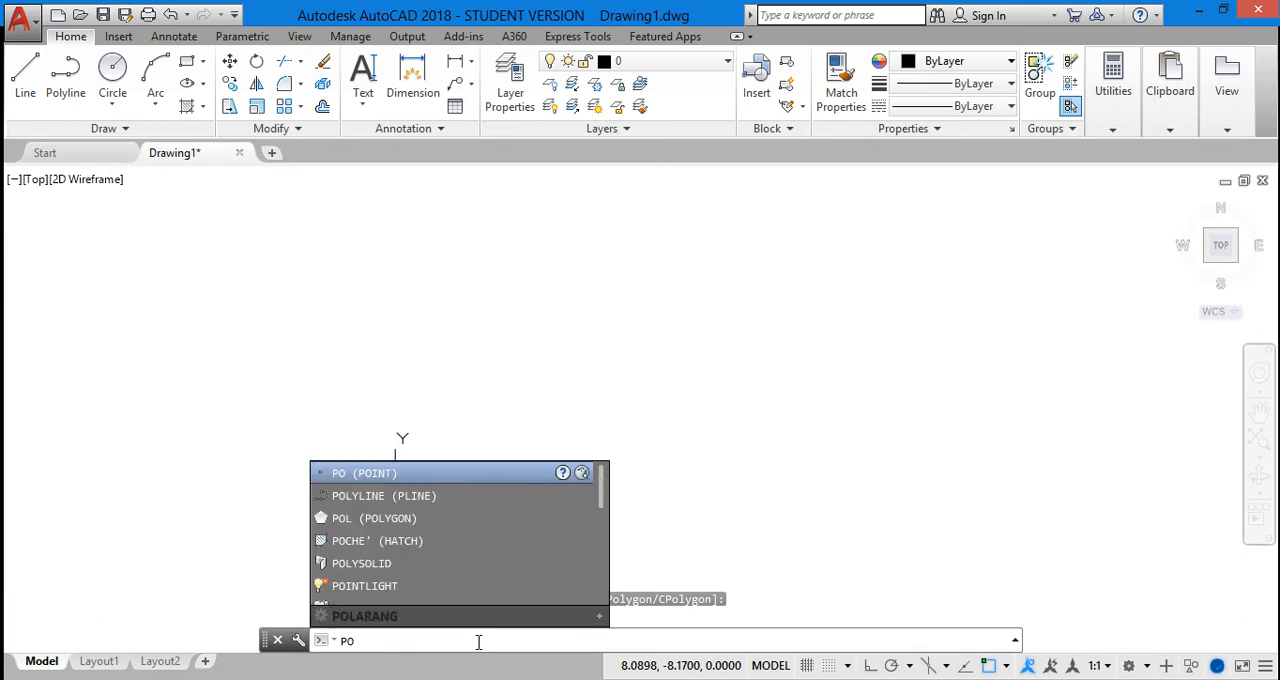
{"action": "scroll", "coordinate": [459, 540], "scroll_direction": "up", "scroll_amount": 1}
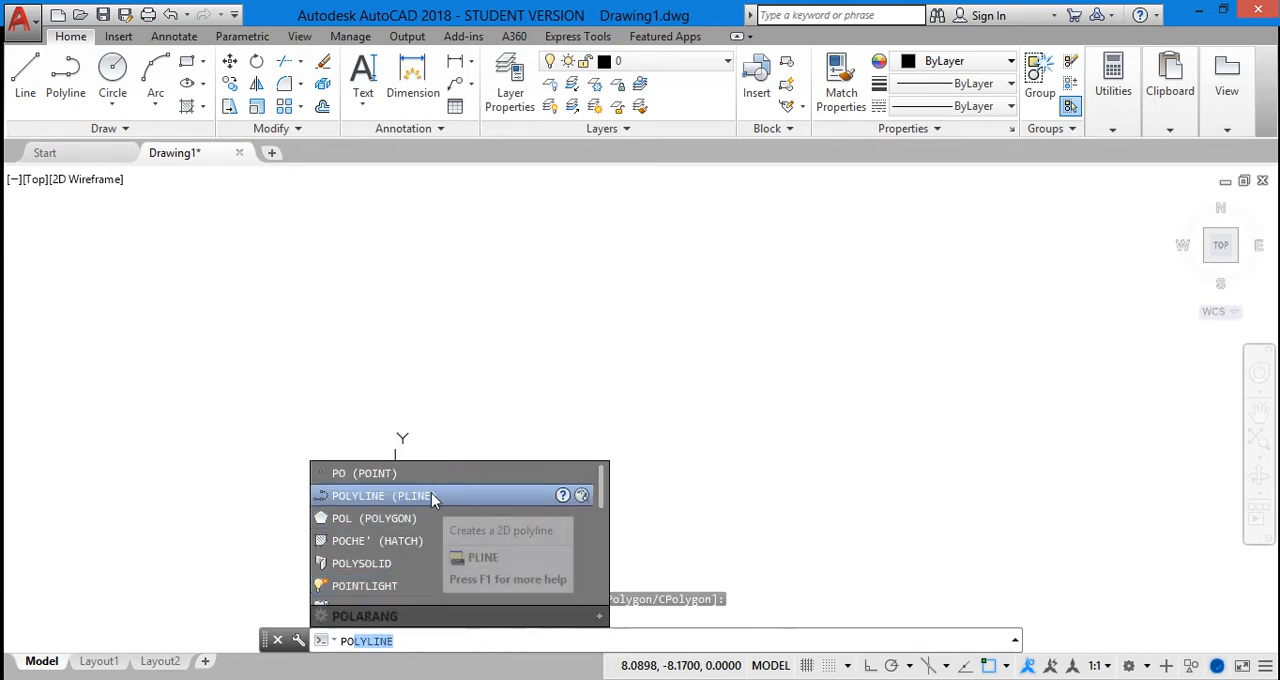
{"action": "left_click", "coordinate": [428, 497]}
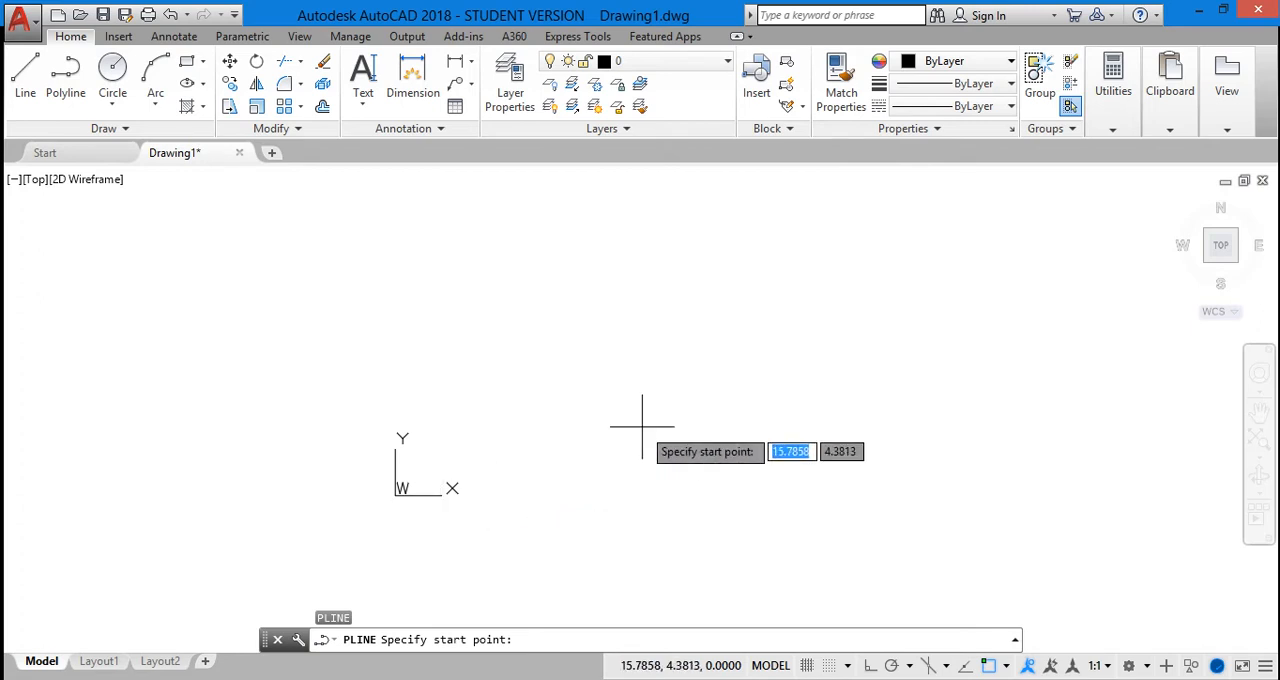
{"action": "left_click", "coordinate": [515, 432]}
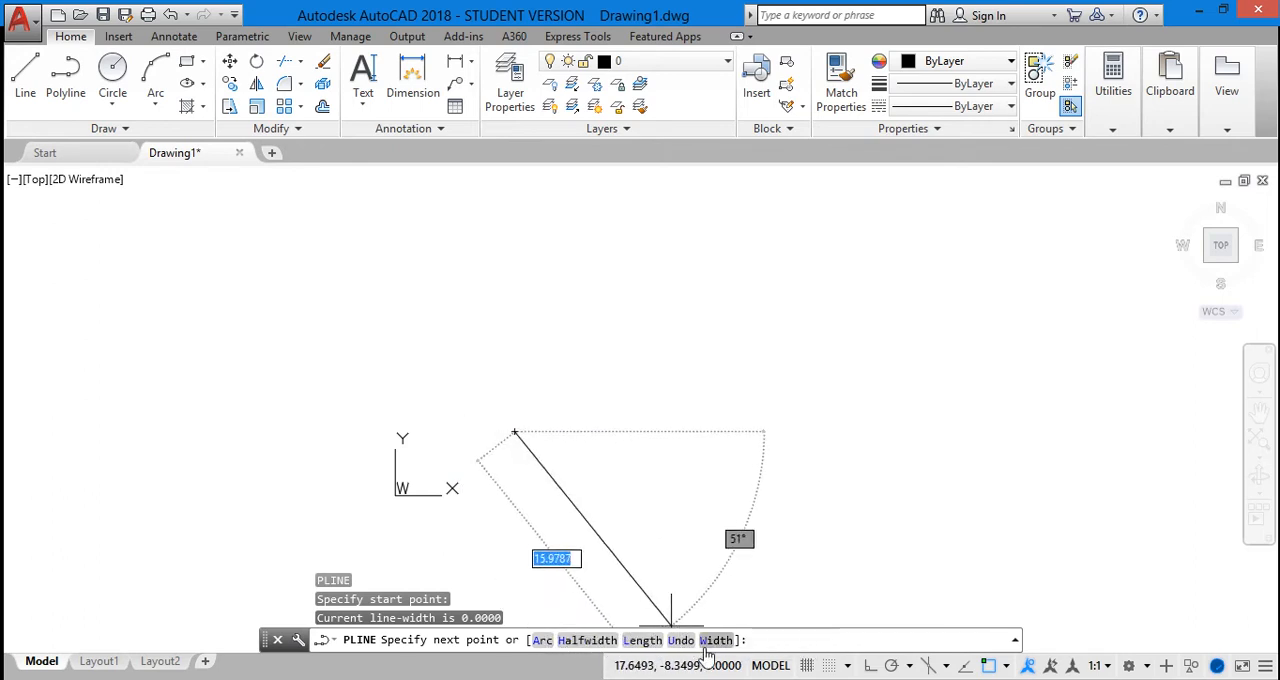
{"action": "left_click", "coordinate": [541, 639]}
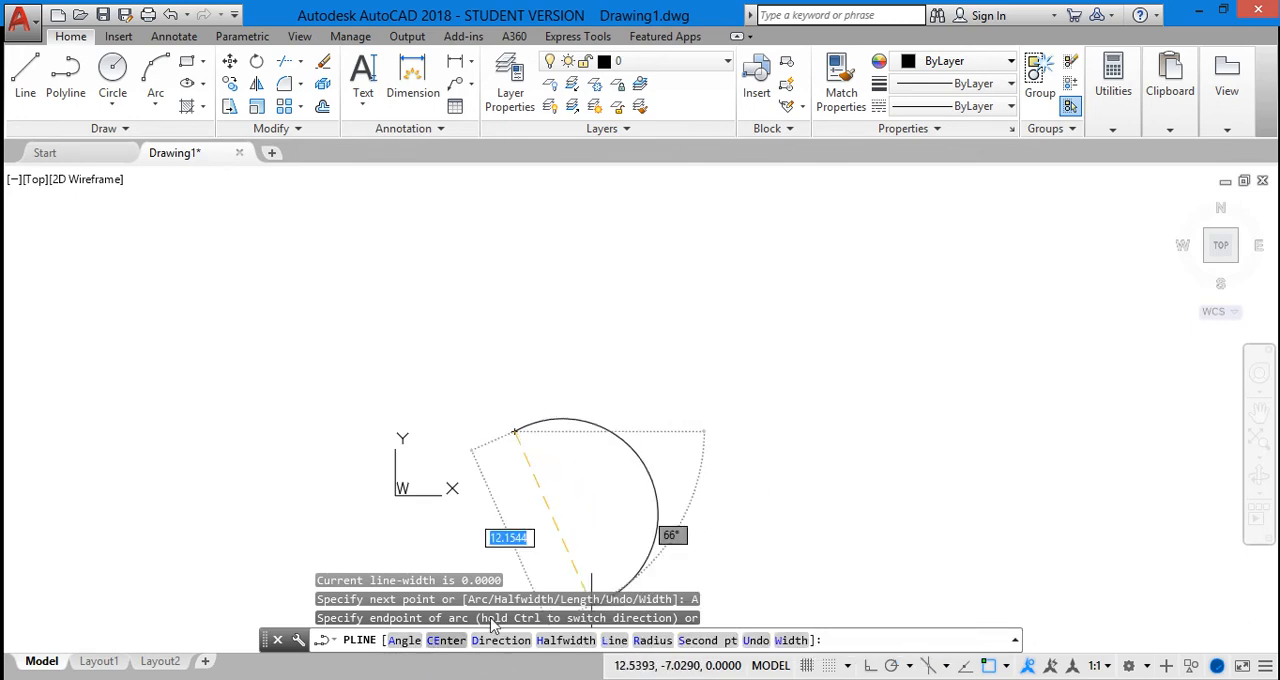
{"action": "key", "text": "Escape"}
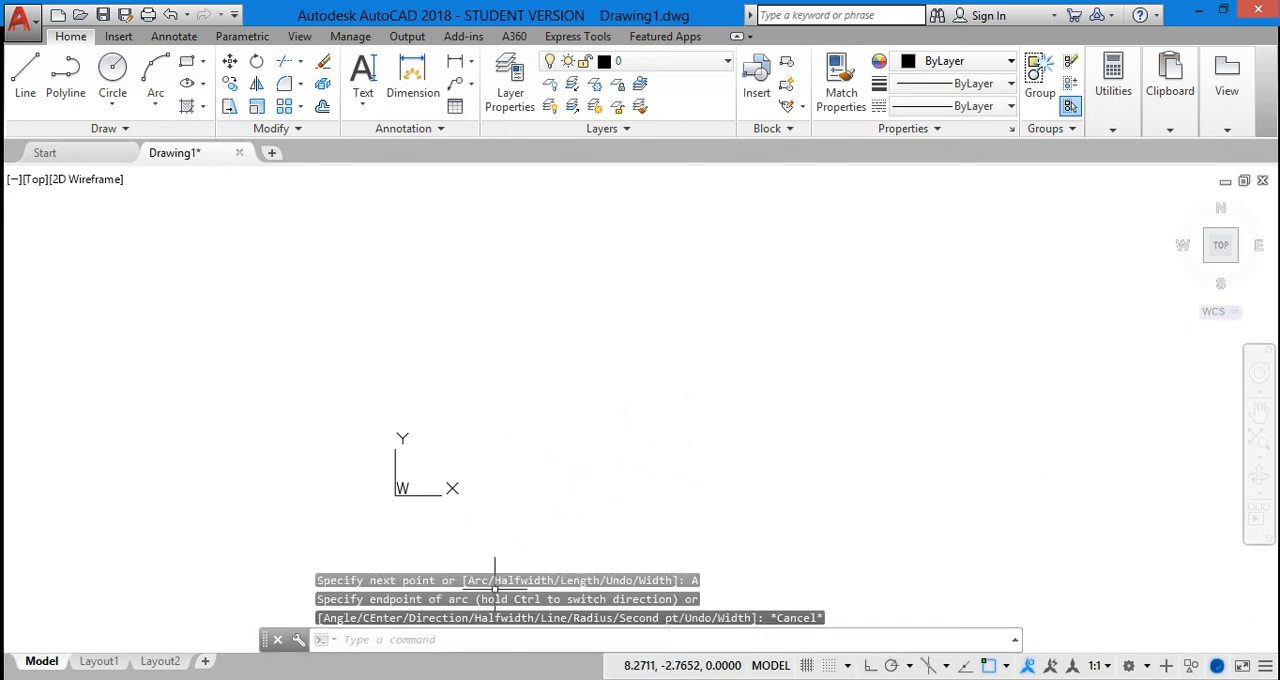
Start a polyline above and to the right of the origin with a 20-unit, roughly horizontal first segment heading right
{"action": "type", "text": "p"}
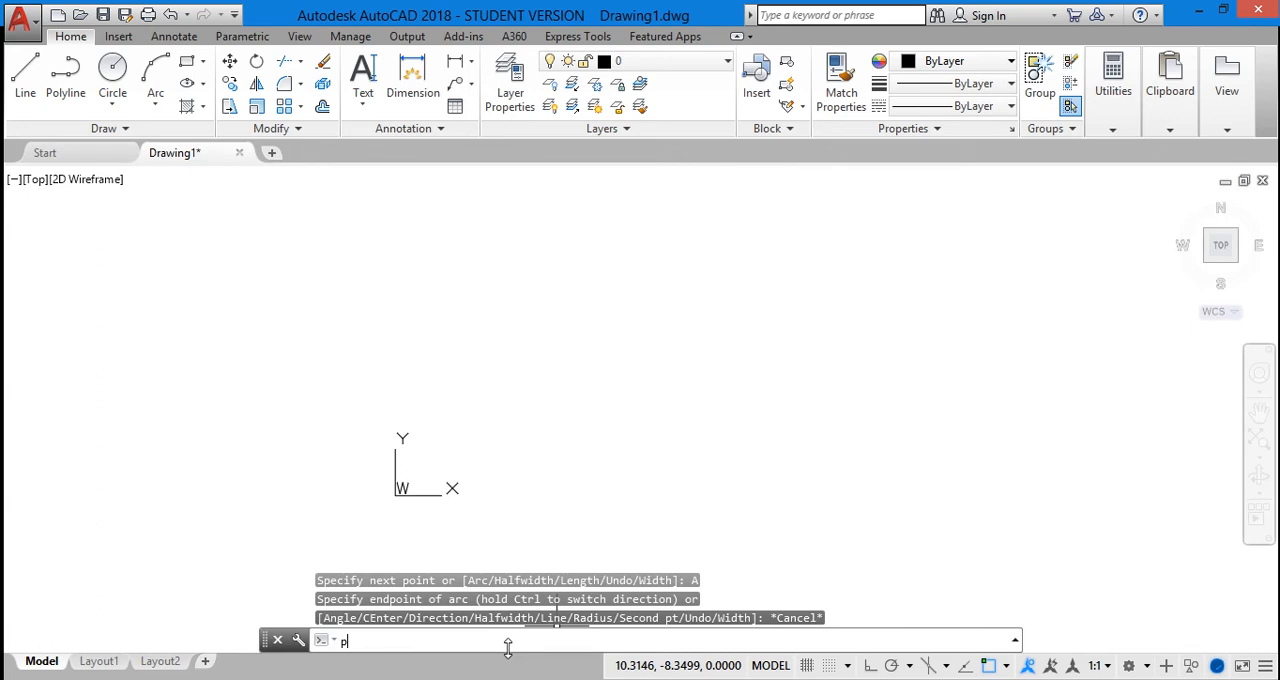
{"action": "type", "text": "o"}
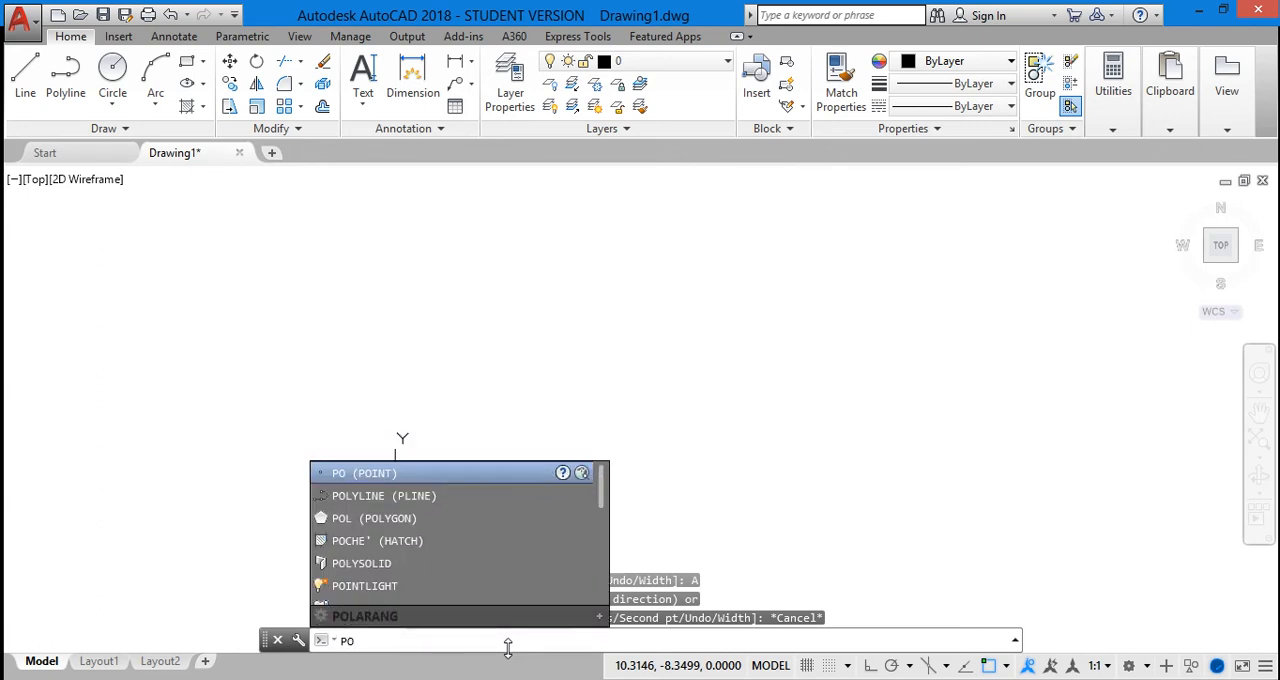
{"action": "left_click", "coordinate": [468, 503]}
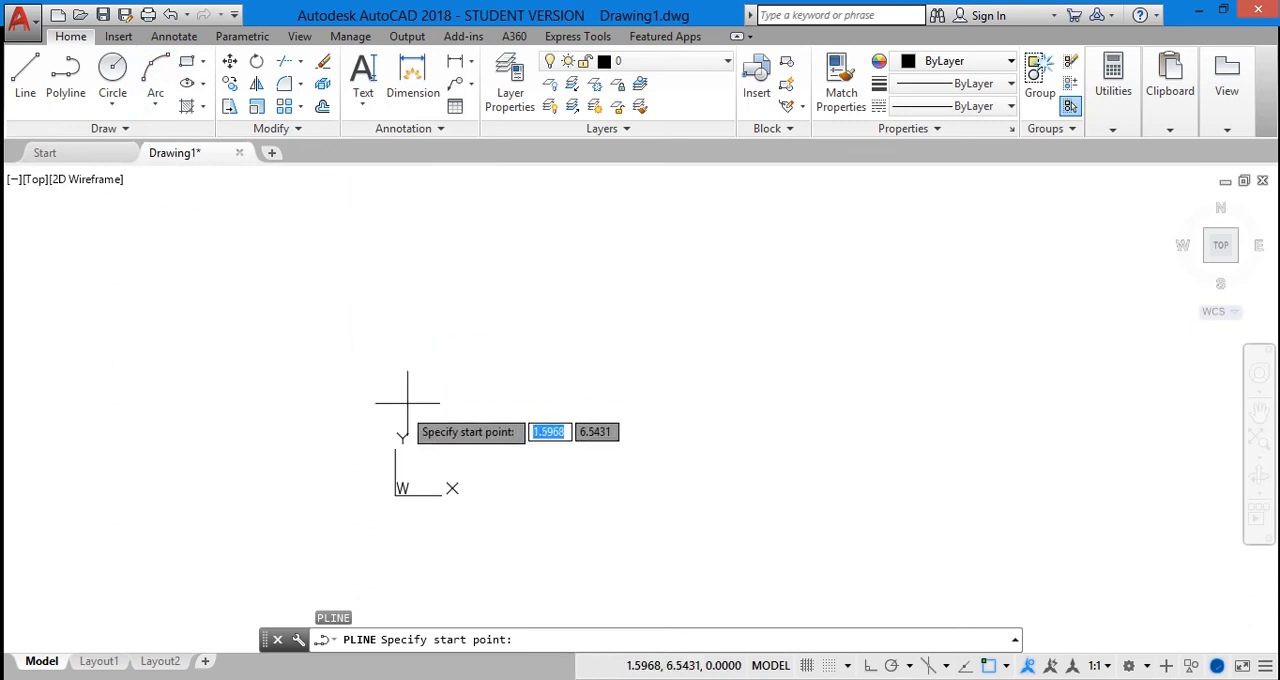
{"action": "left_click", "coordinate": [481, 414]}
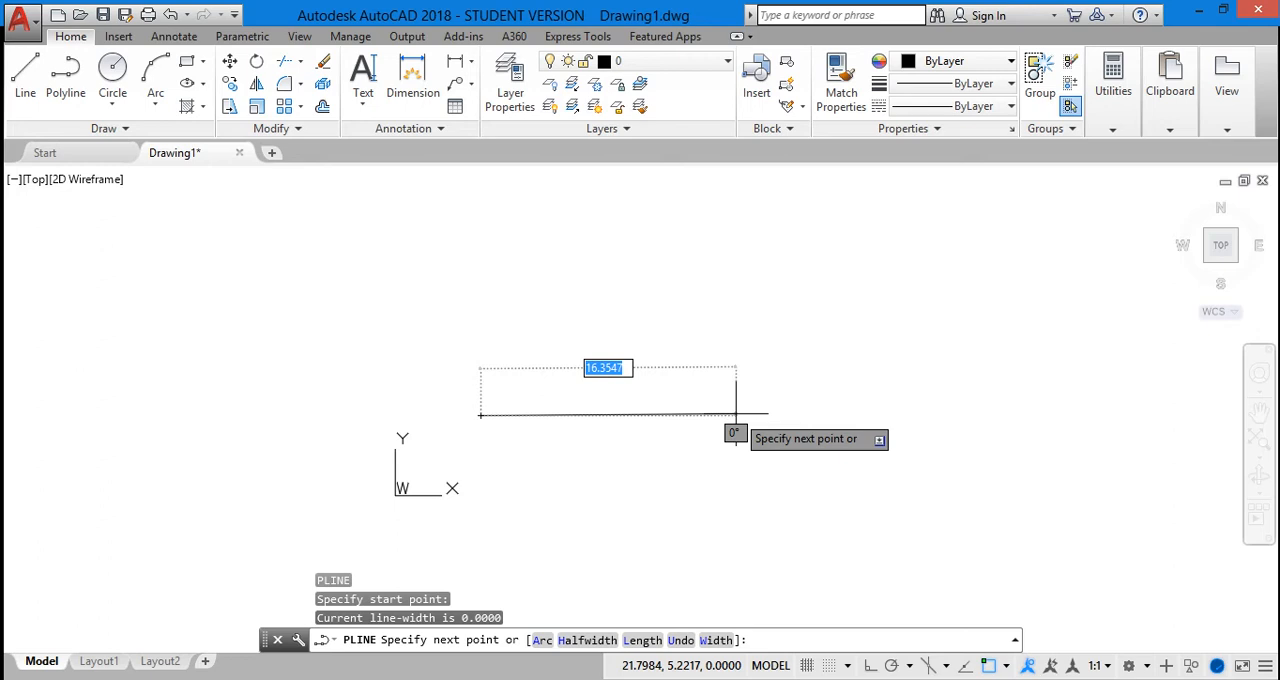
{"action": "type", "text": "20"}
{"action": "key", "text": "Return"}
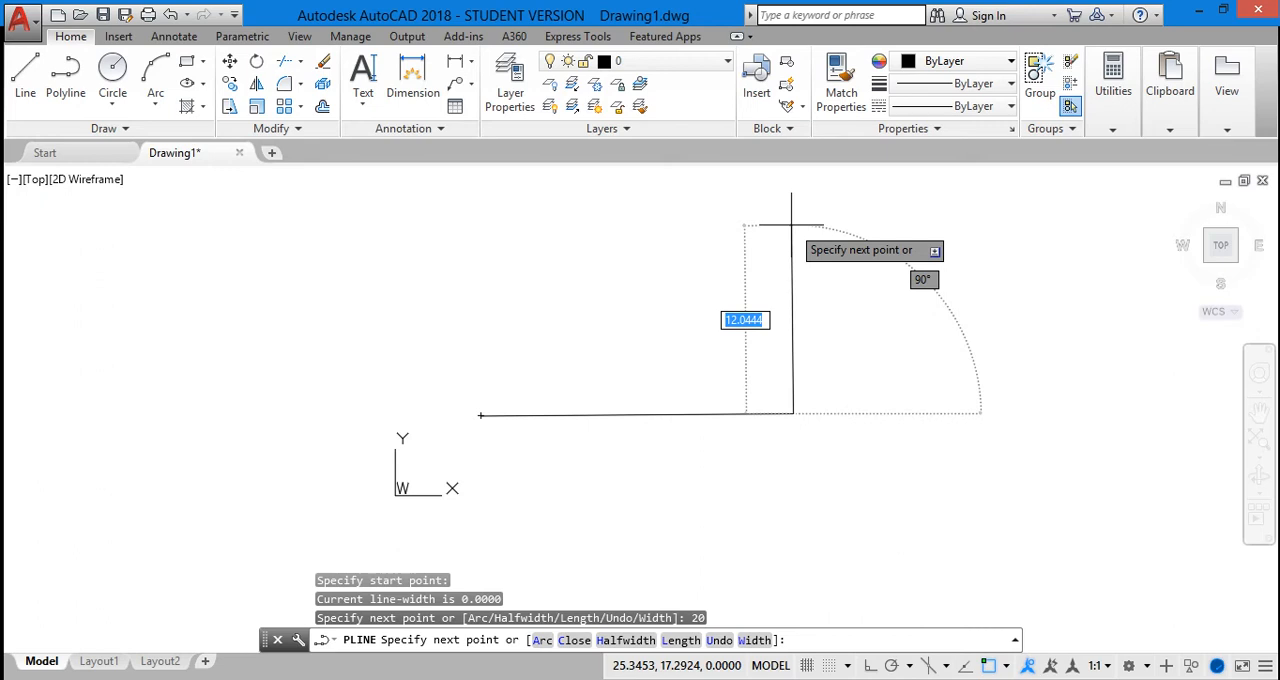
With Ortho on, add polyline segments 10 units up and 20 units left, closing the shape into a rectangle
{"action": "left_click", "coordinate": [870, 666]}
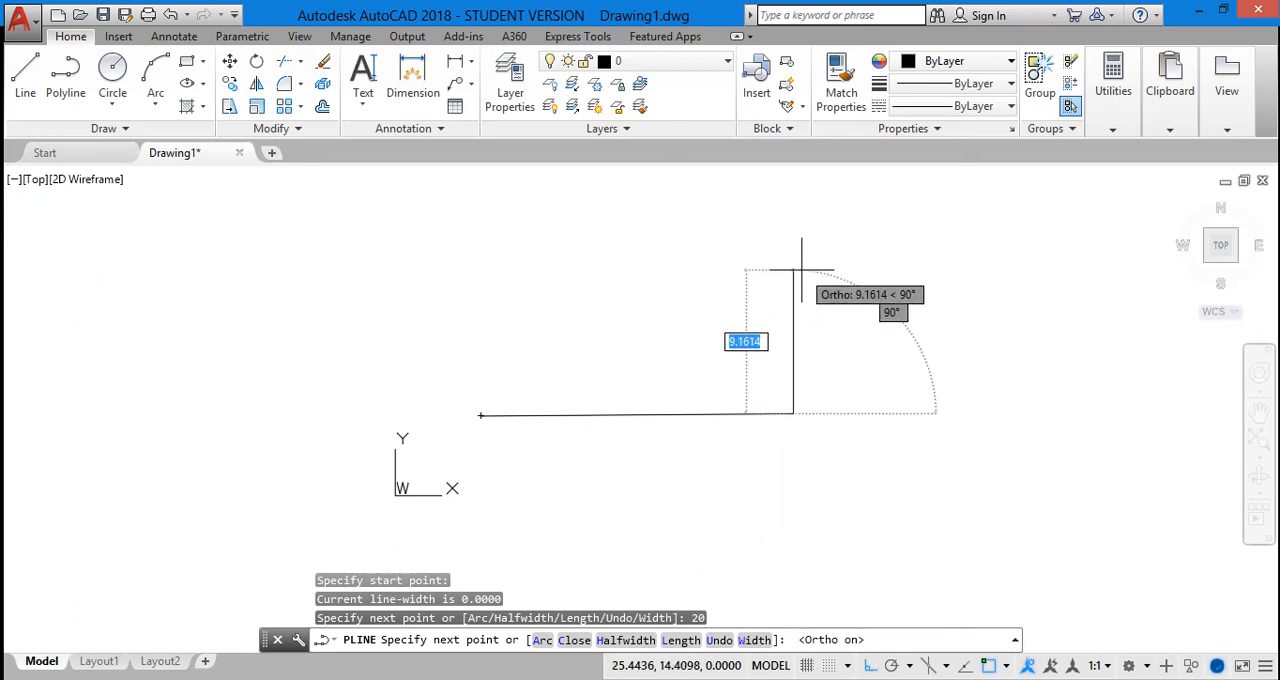
{"action": "type", "text": "10"}
{"action": "key", "text": "Return"}
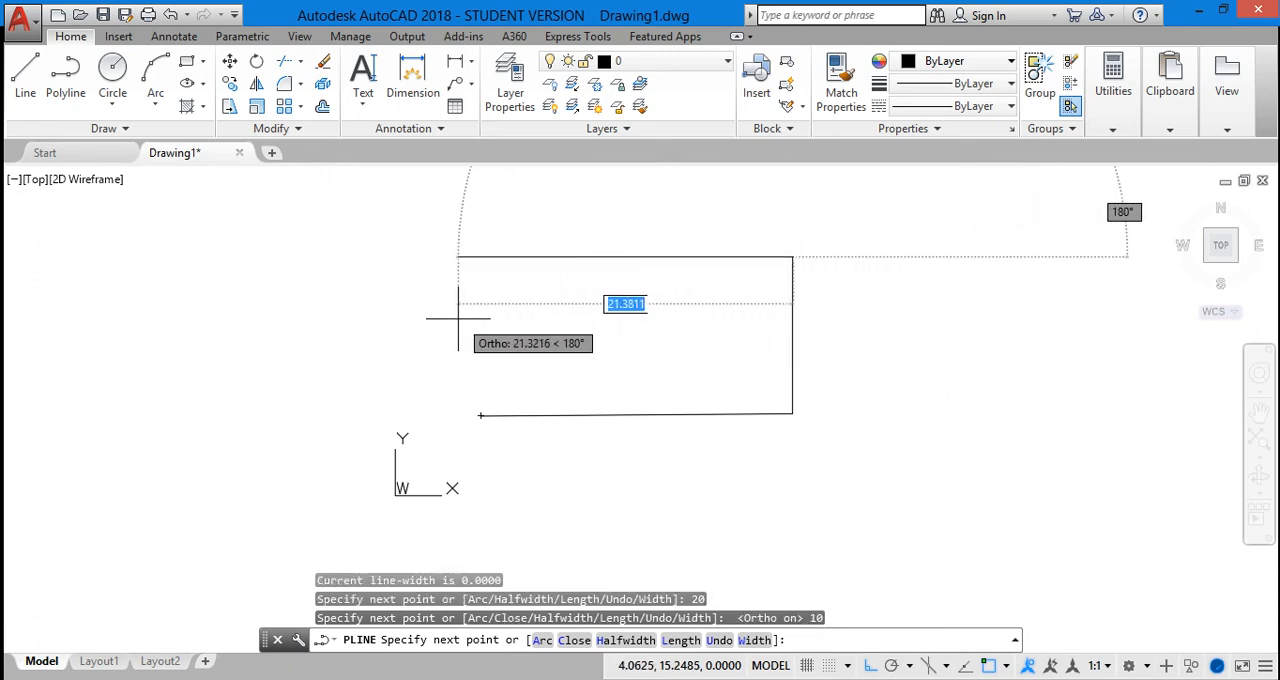
{"action": "type", "text": "20"}
{"action": "key", "text": "Return"}
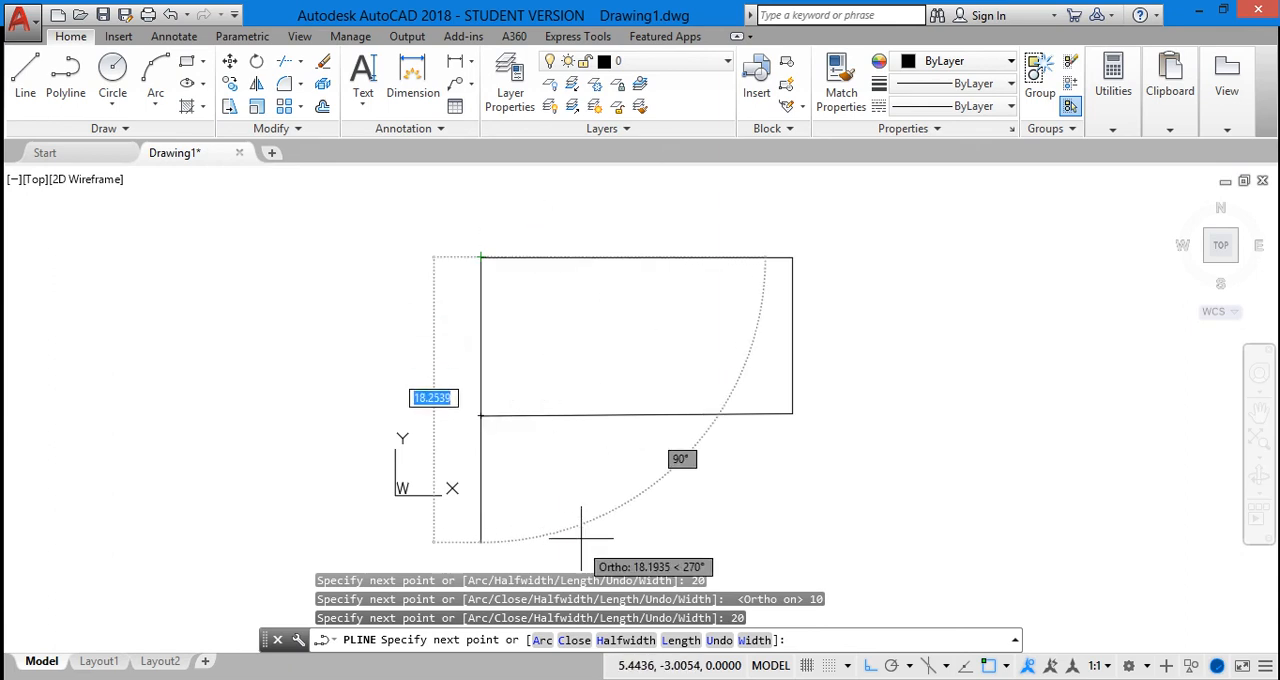
{"action": "left_click", "coordinate": [574, 640]}
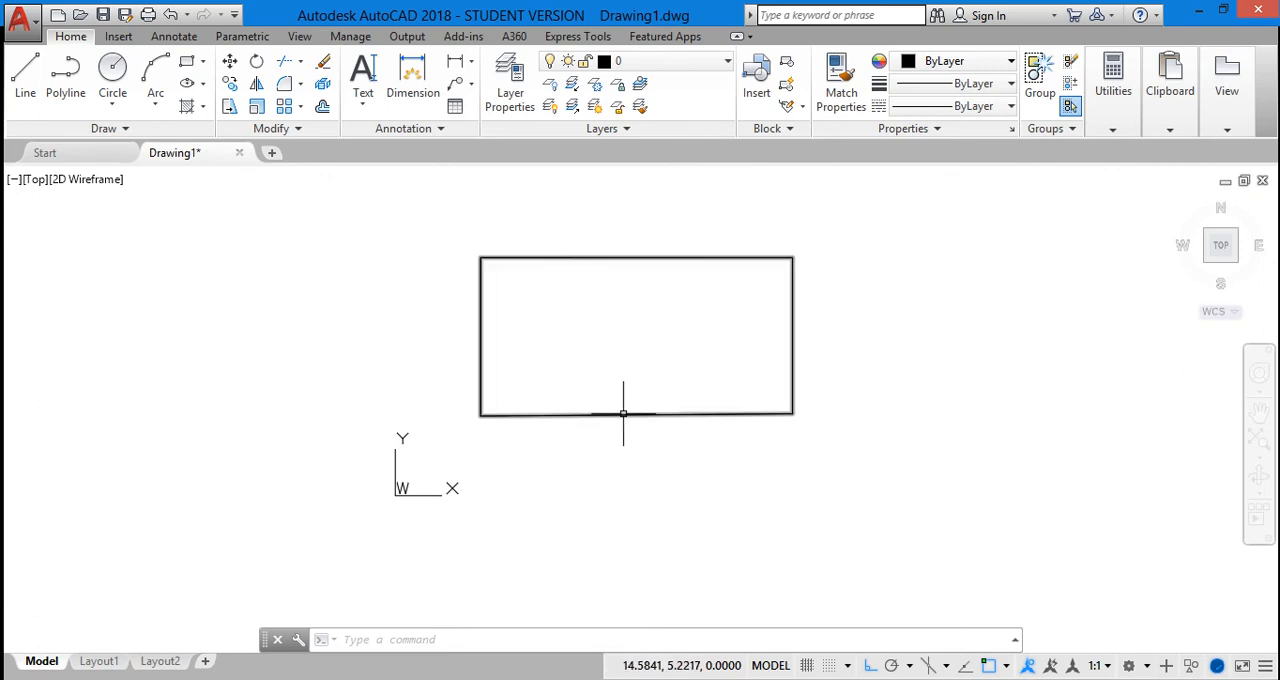
Check by selecting one edge whether the closed polyline rectangle behaves as a single object, leaving it deselected
{"action": "left_click", "coordinate": [626, 412]}
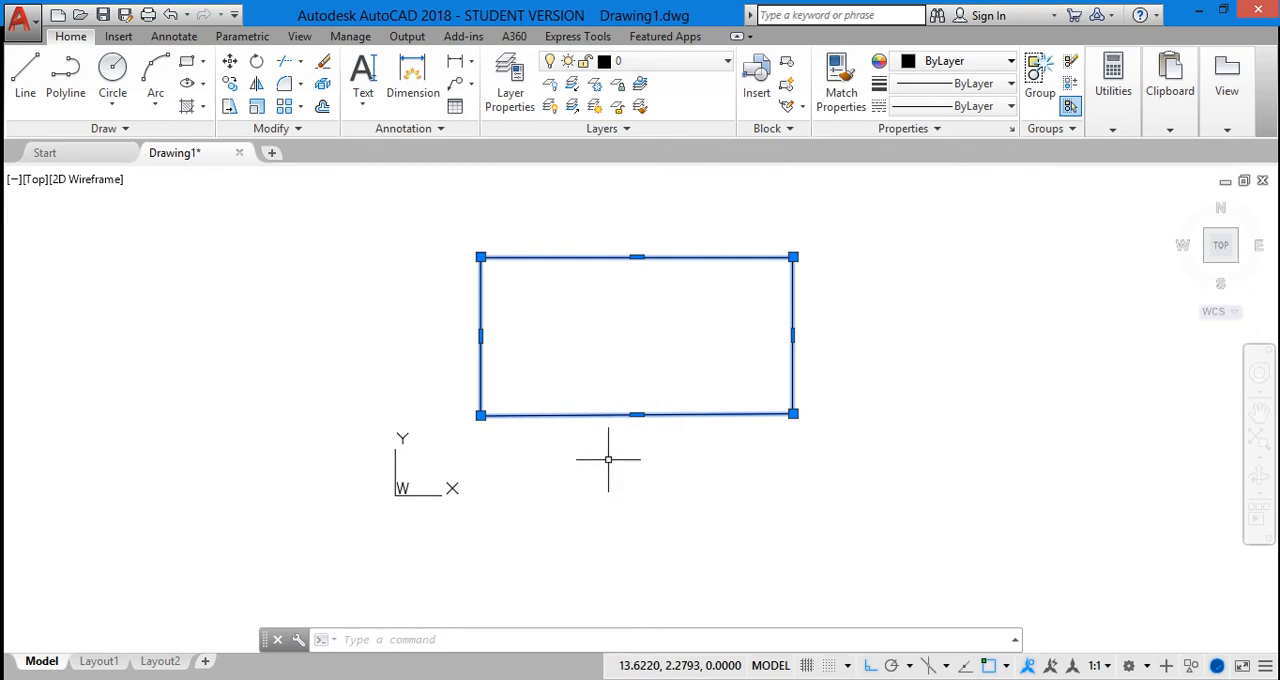
{"action": "key", "text": "Escape"}
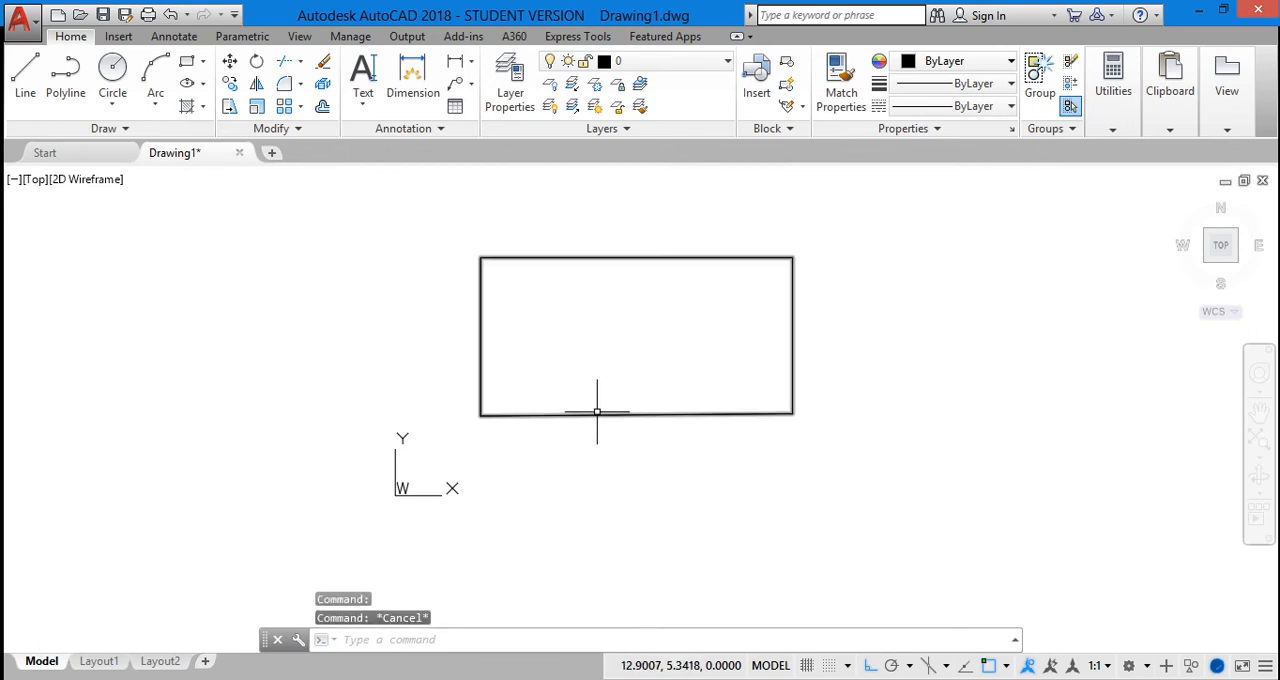
{"action": "left_click", "coordinate": [597, 411]}
{"action": "left_click", "coordinate": [627, 427]}
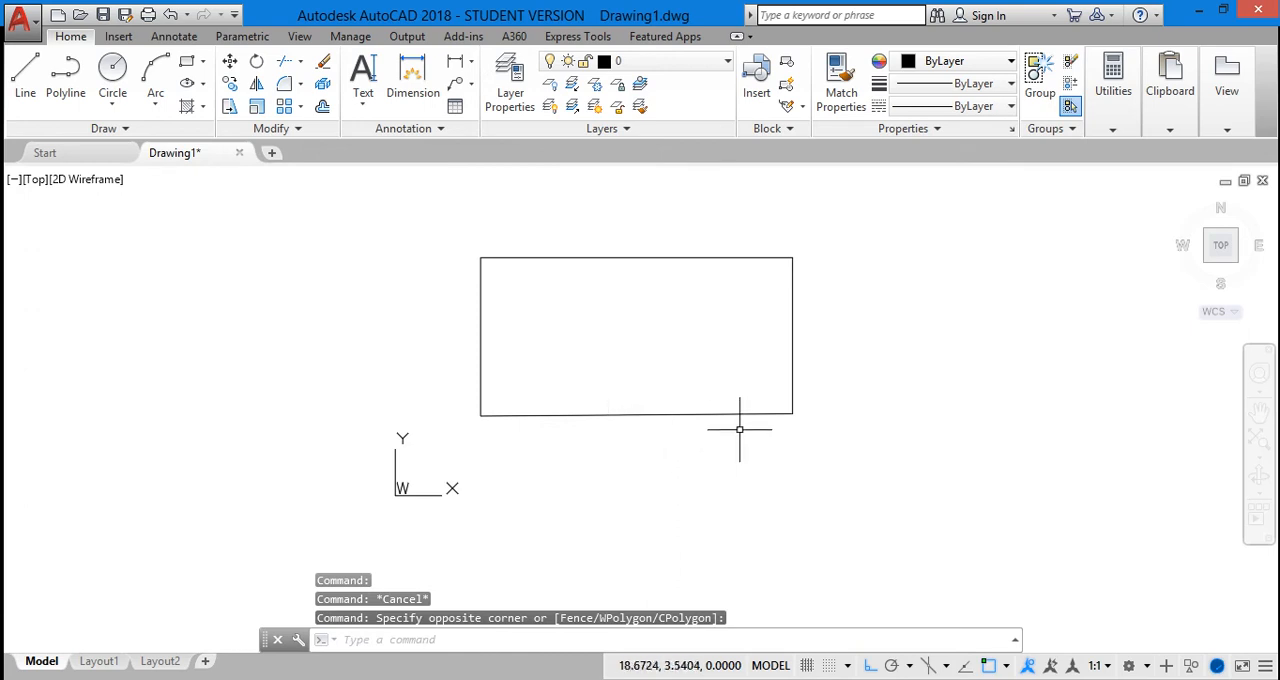
{"action": "scroll", "coordinate": [700, 371], "scroll_direction": "down", "scroll_amount": 2}
{"action": "scroll", "coordinate": [700, 371], "scroll_direction": "up", "scroll_amount": 2}
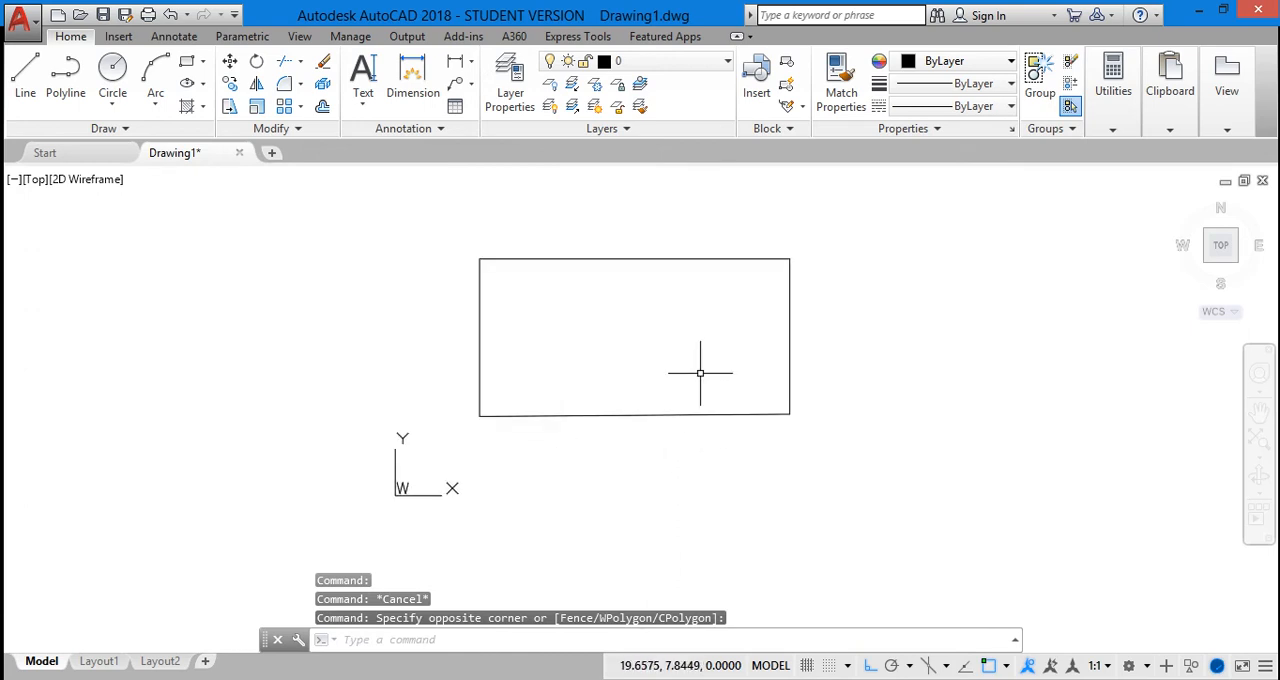
Draw a 20-unit horizontal line segment to the right of the rectangle, level with its lower-right corner, using the Line command
{"action": "left_click", "coordinate": [25, 76]}
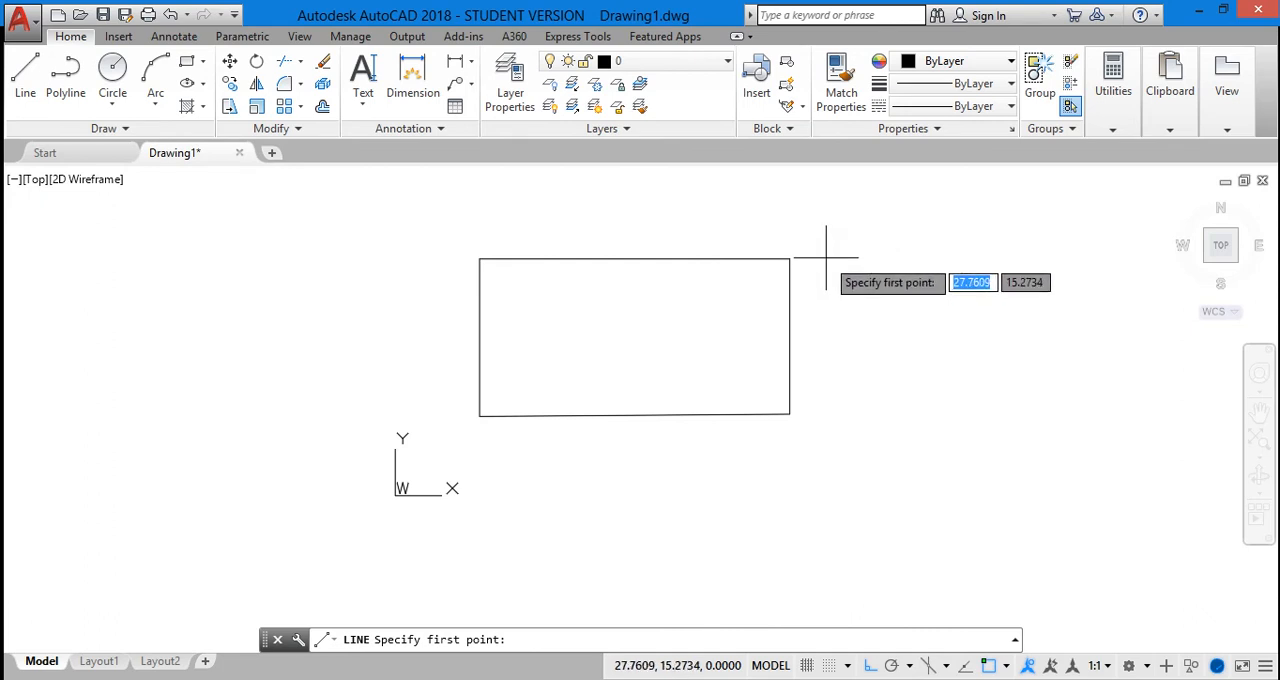
{"action": "left_click", "coordinate": [841, 413]}
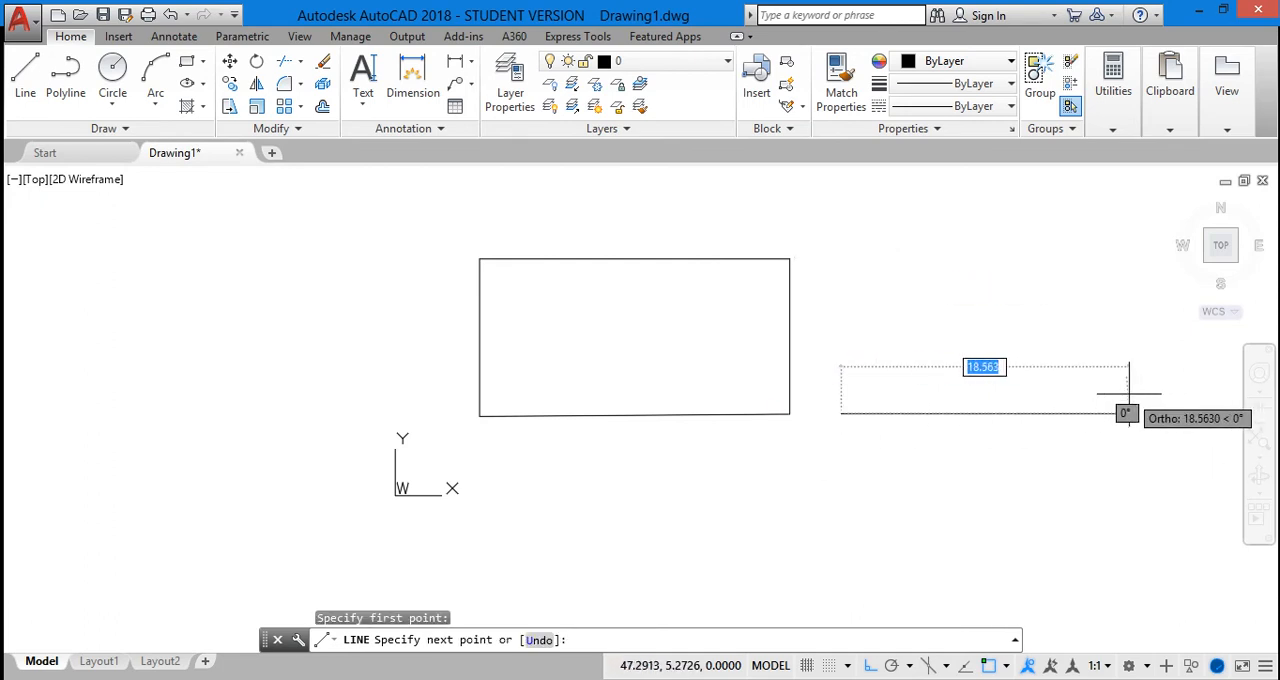
{"action": "type", "text": "20"}
{"action": "key", "text": "Return"}
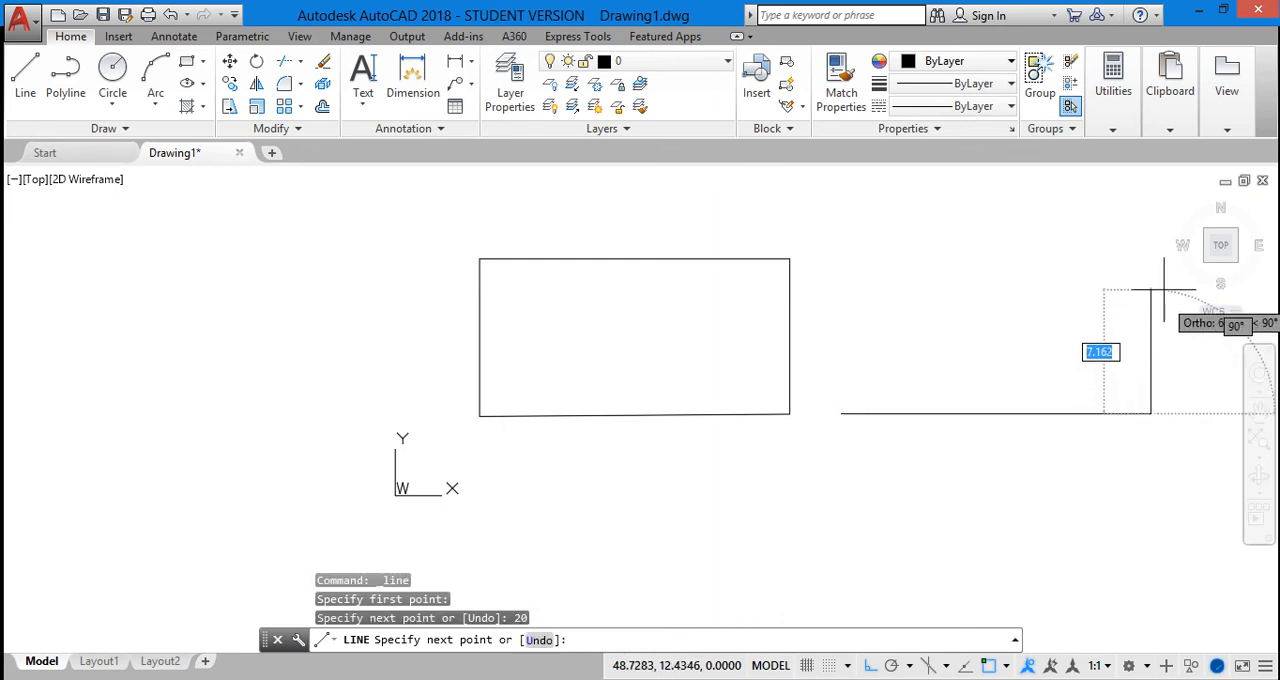
Continue the line rectangle with segments 10 units up and 20 units left, and close it back to its start point
{"action": "type", "text": "10"}
{"action": "key", "text": "Return"}
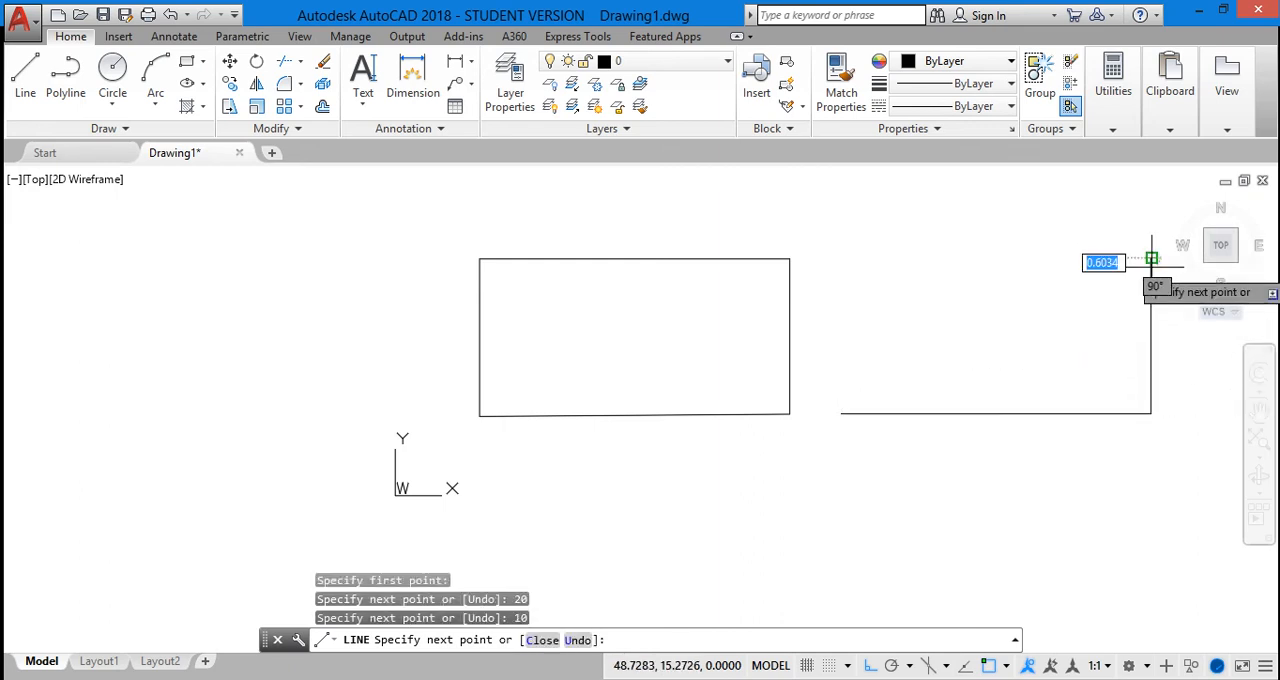
{"action": "type", "text": "20"}
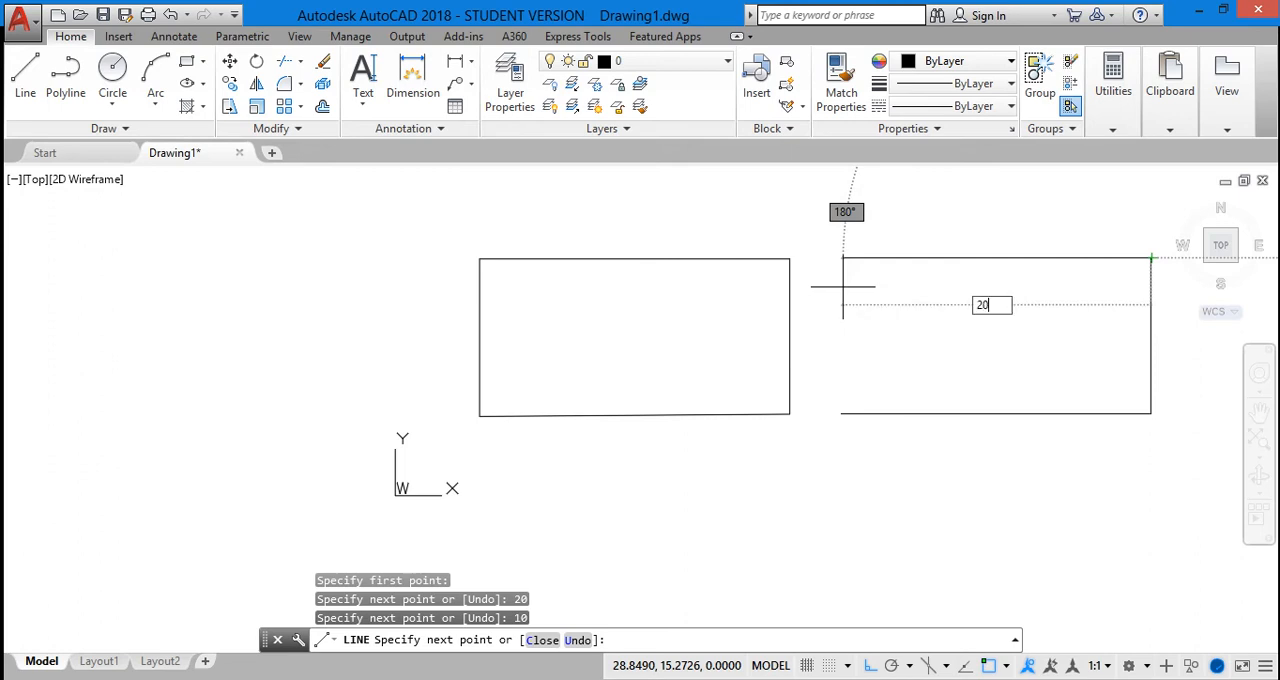
{"action": "key", "text": "Return"}
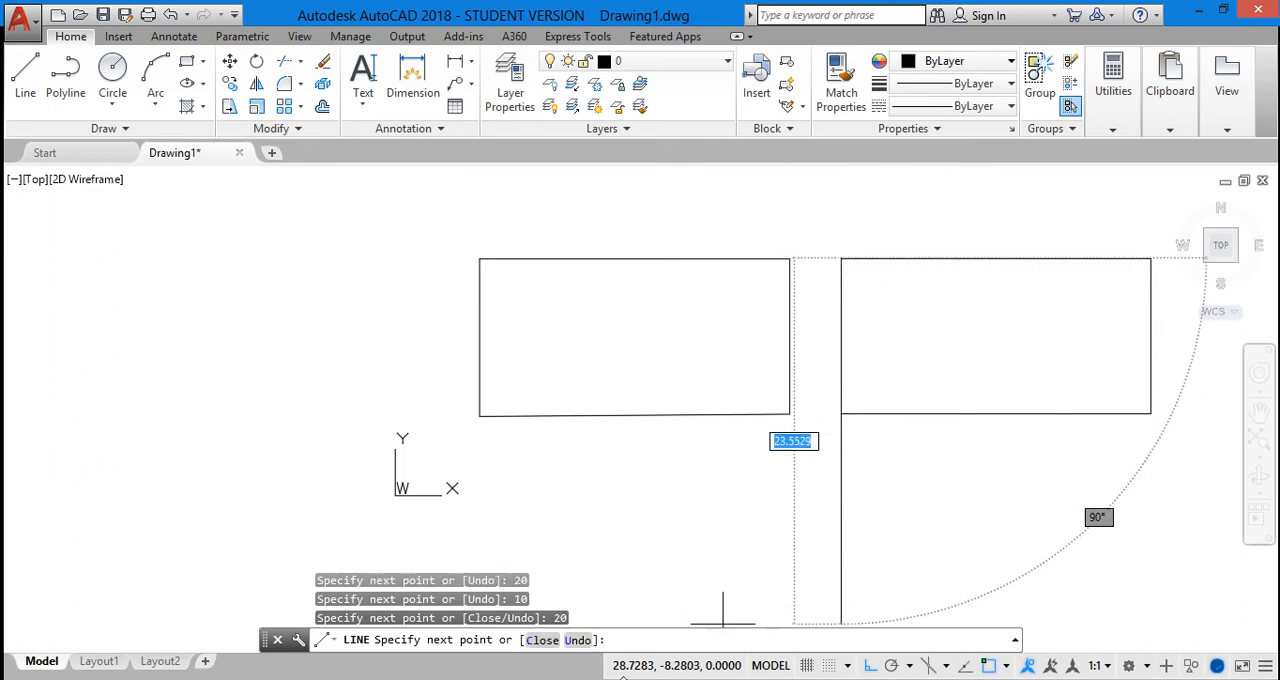
{"action": "left_click", "coordinate": [548, 640]}
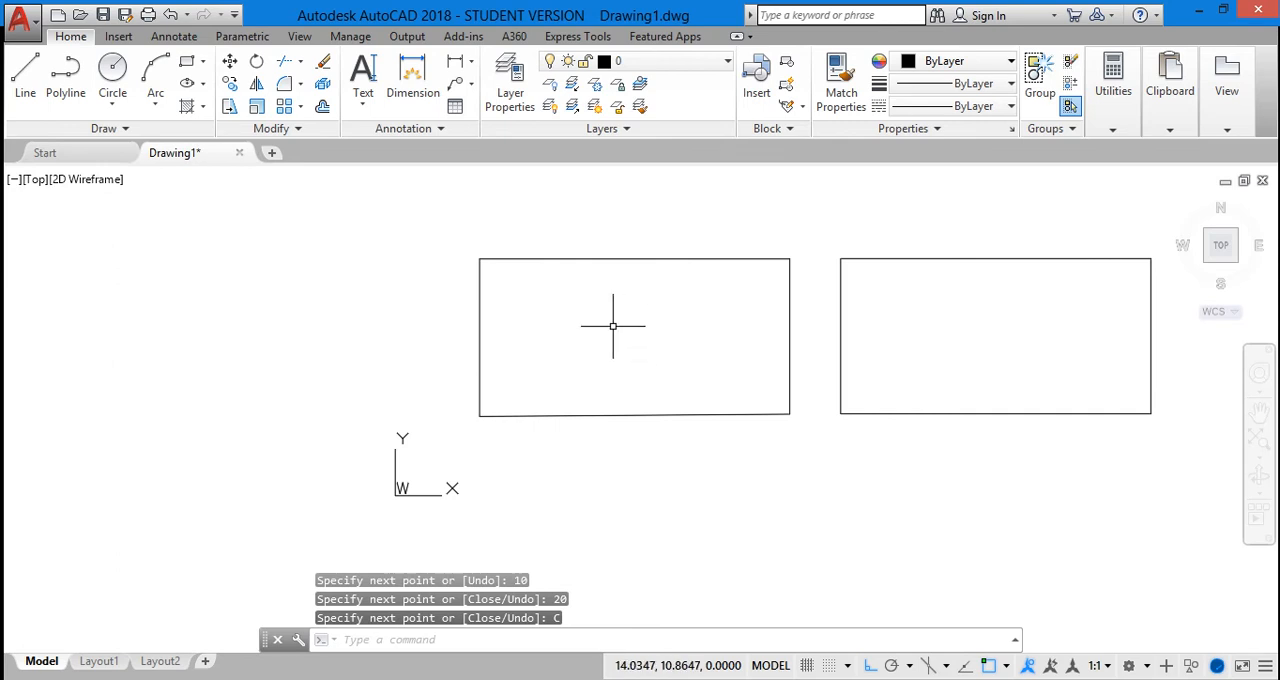
Check by selecting its lower edge how the polyline rectangle is picked, and leave it deselected
{"action": "scroll", "coordinate": [660, 397], "scroll_direction": "down", "scroll_amount": 2}
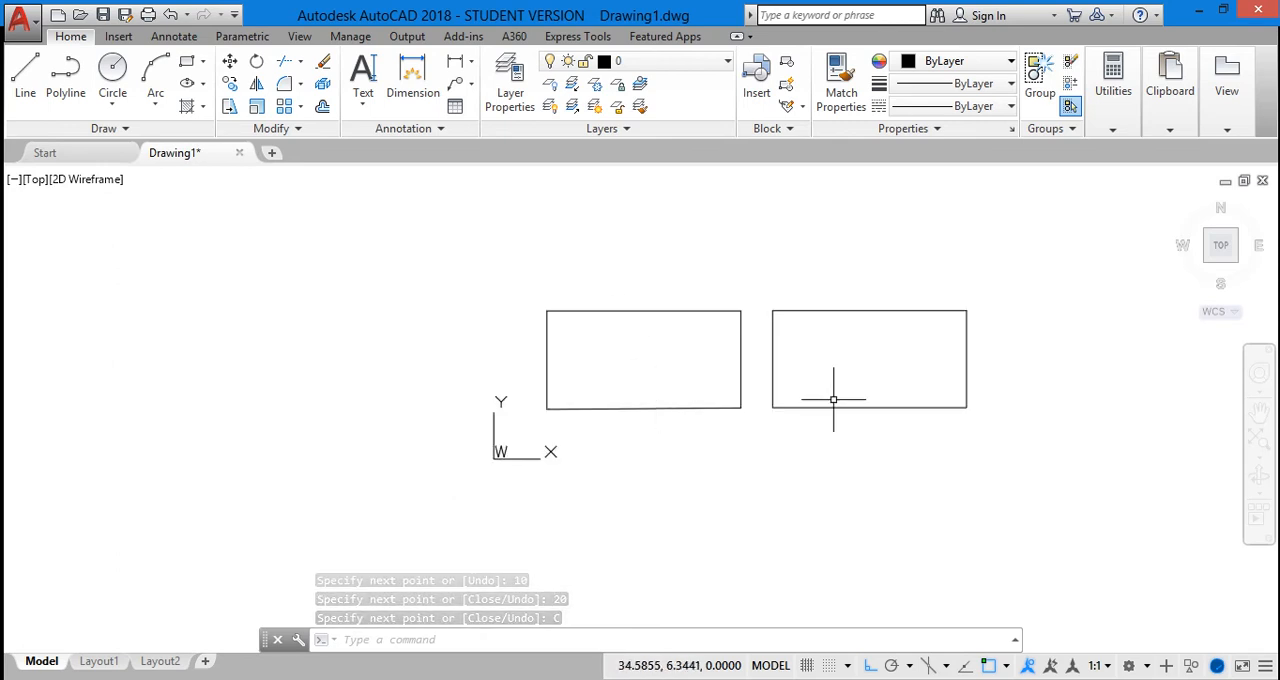
{"action": "scroll", "coordinate": [953, 298], "scroll_direction": "up", "scroll_amount": 2}
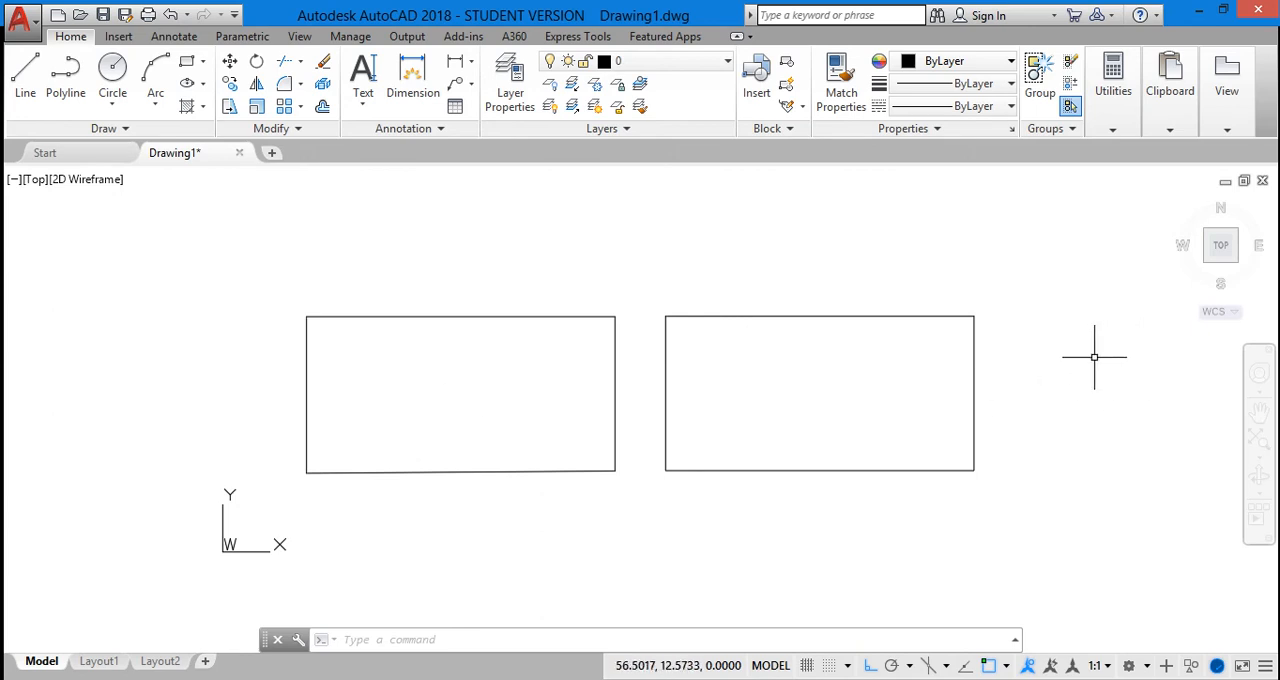
{"action": "left_click", "coordinate": [419, 472]}
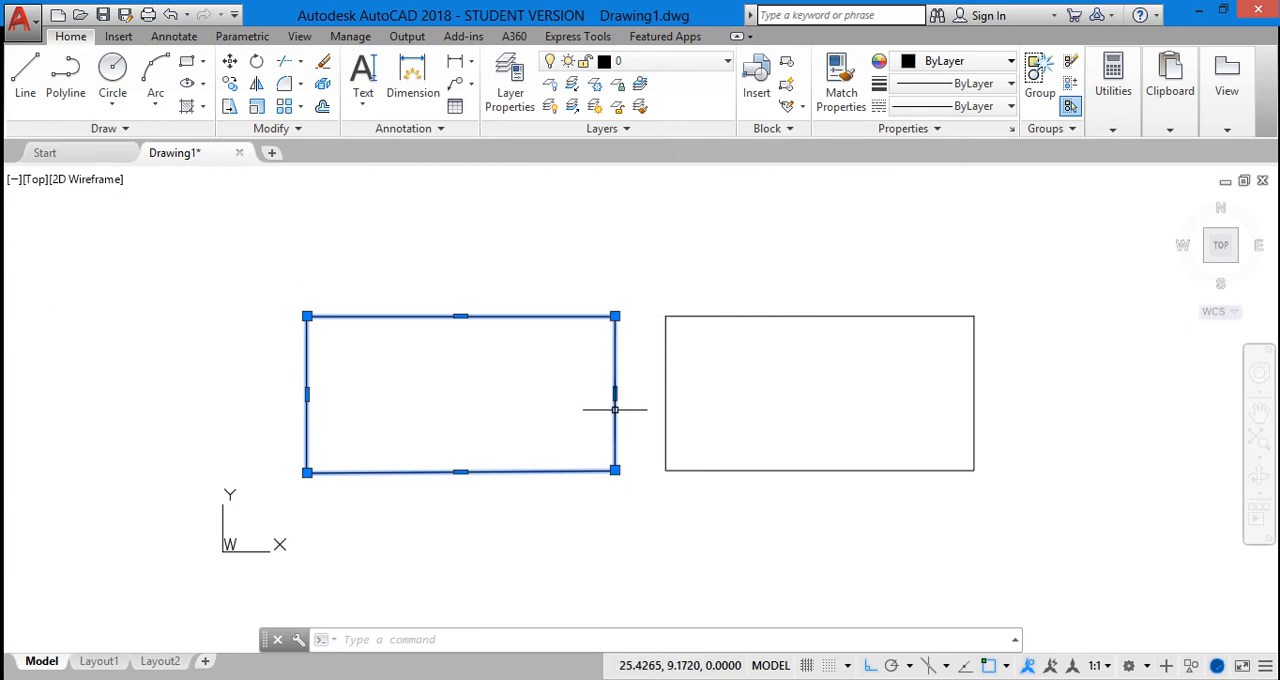
{"action": "left_click", "coordinate": [376, 513]}
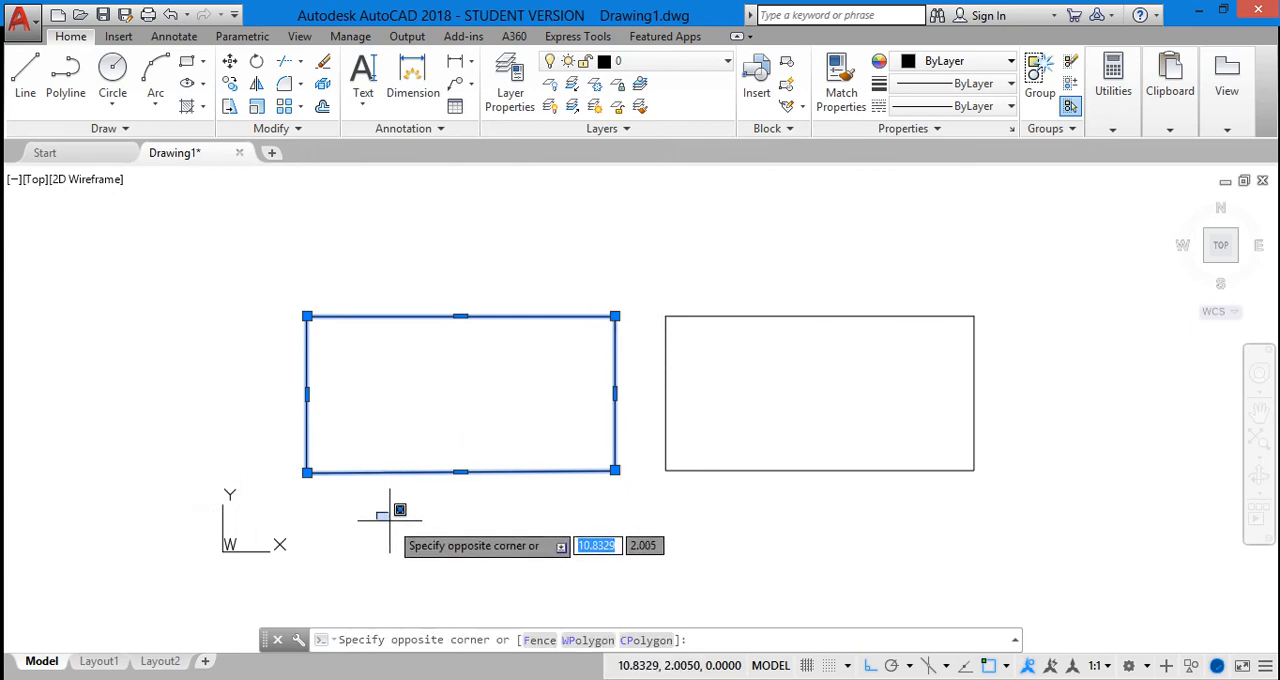
{"action": "key", "text": "Escape"}
{"action": "key", "text": "Escape"}
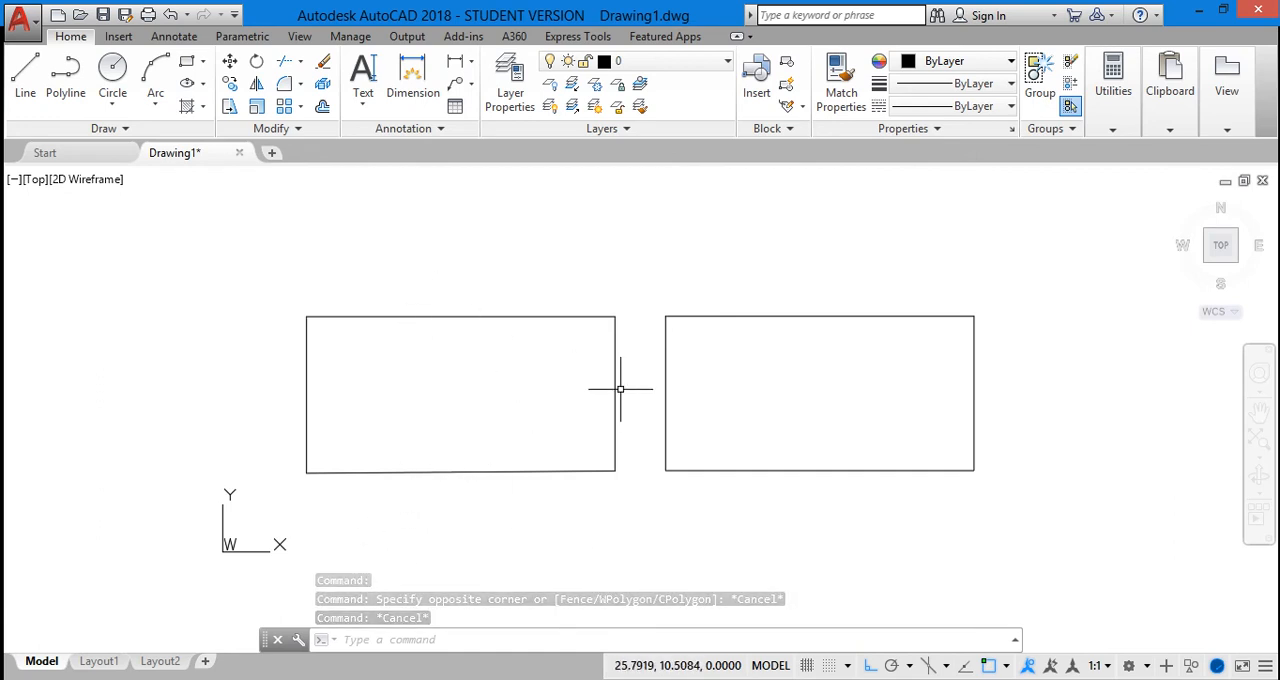
Select the edges of the rectangle made from lines one by one to check whether they are separate objects, leaving all deselected
{"action": "left_click", "coordinate": [667, 383]}
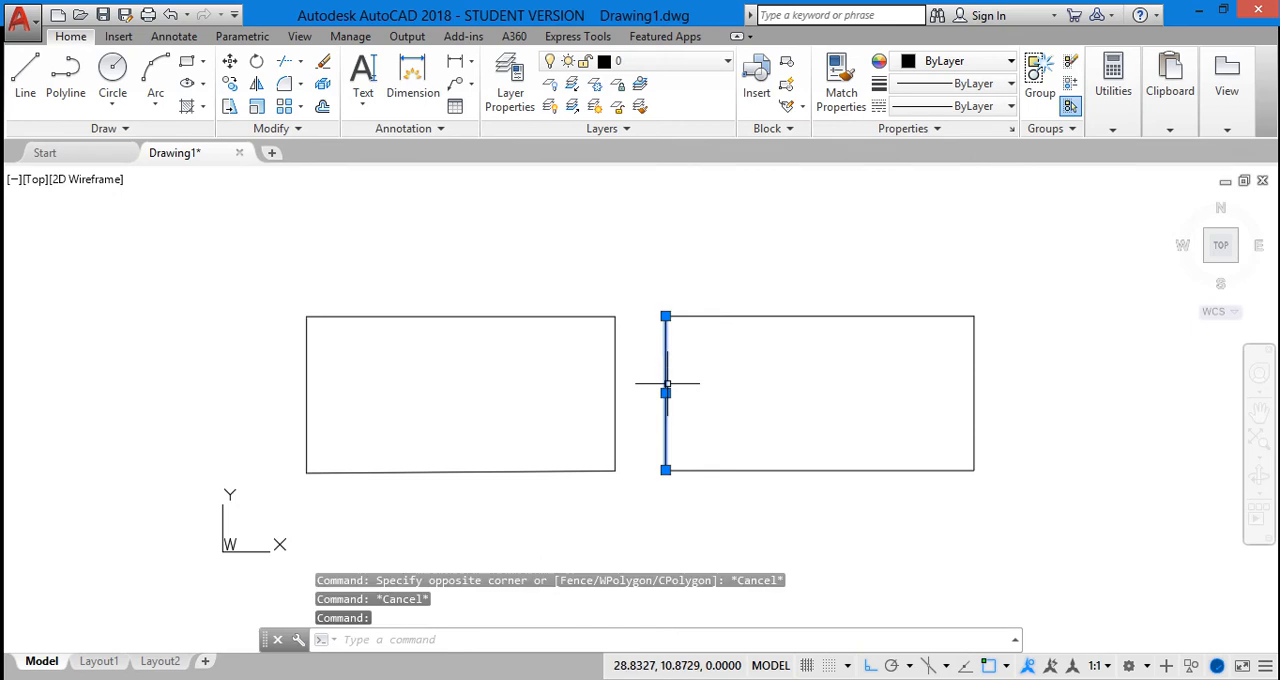
{"action": "left_click", "coordinate": [802, 470]}
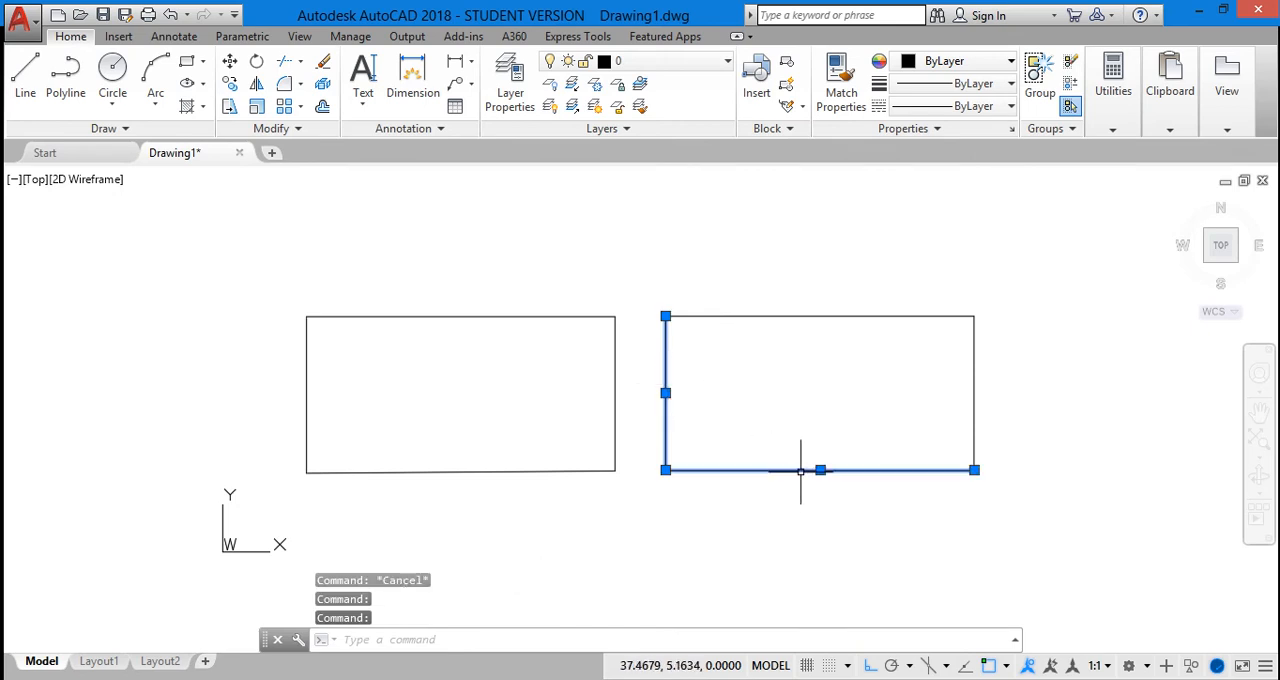
{"action": "left_click", "coordinate": [977, 380]}
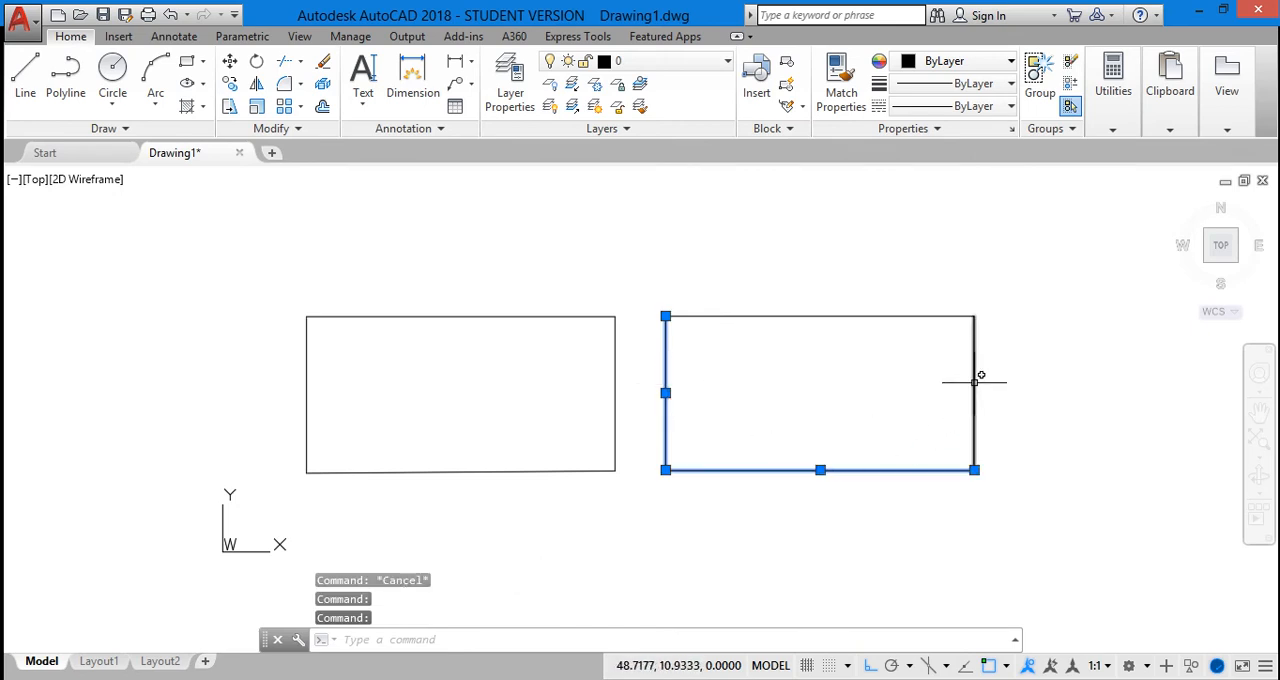
{"action": "left_click", "coordinate": [849, 312]}
{"action": "left_click", "coordinate": [846, 315]}
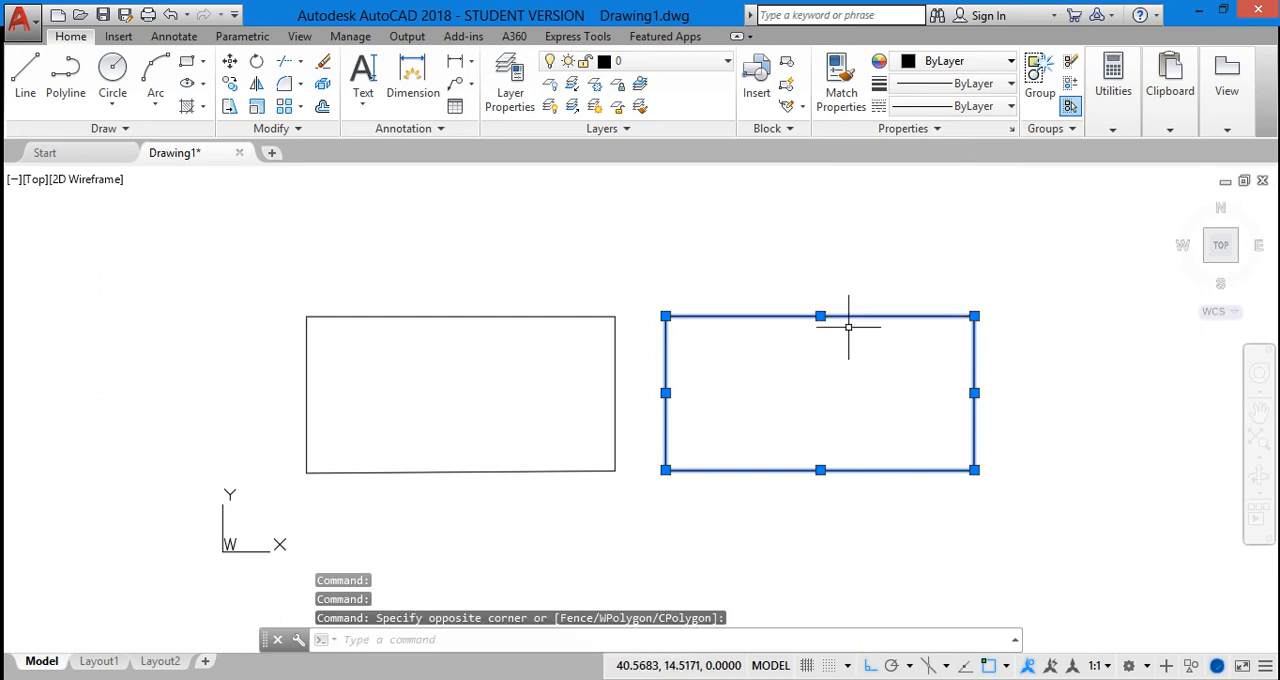
{"action": "key", "text": "Escape"}
{"action": "left_click", "coordinate": [976, 362]}
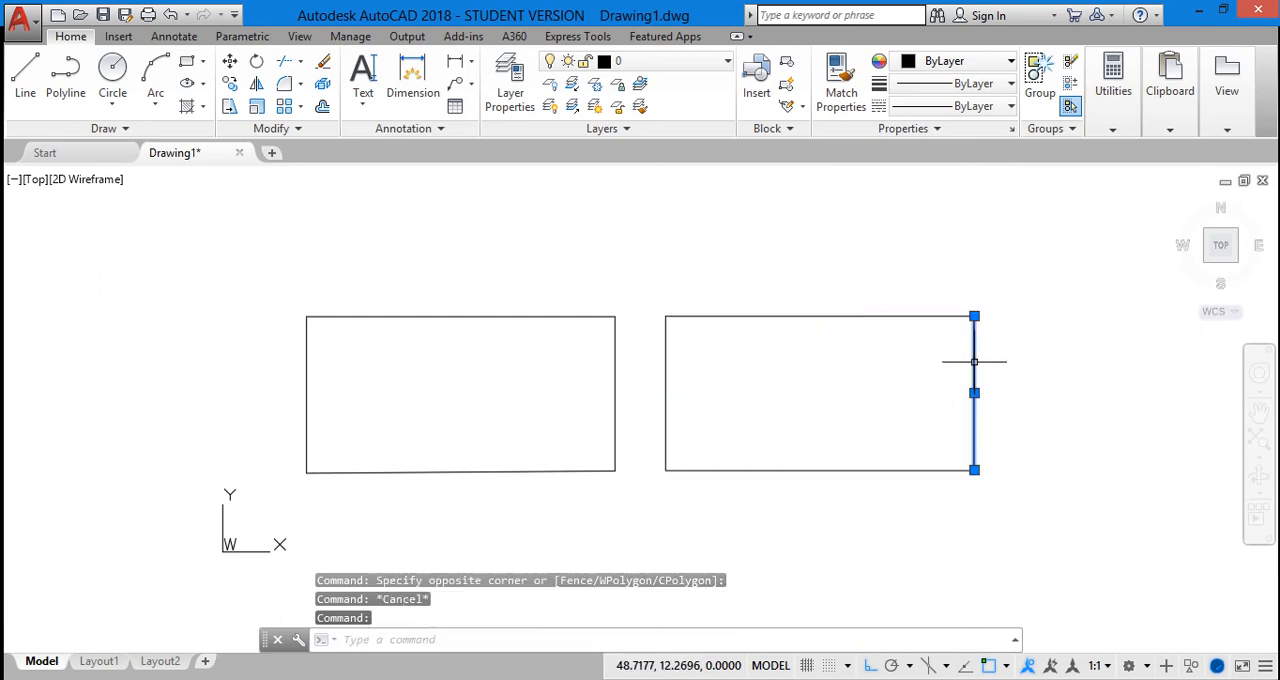
{"action": "key", "text": "Escape"}
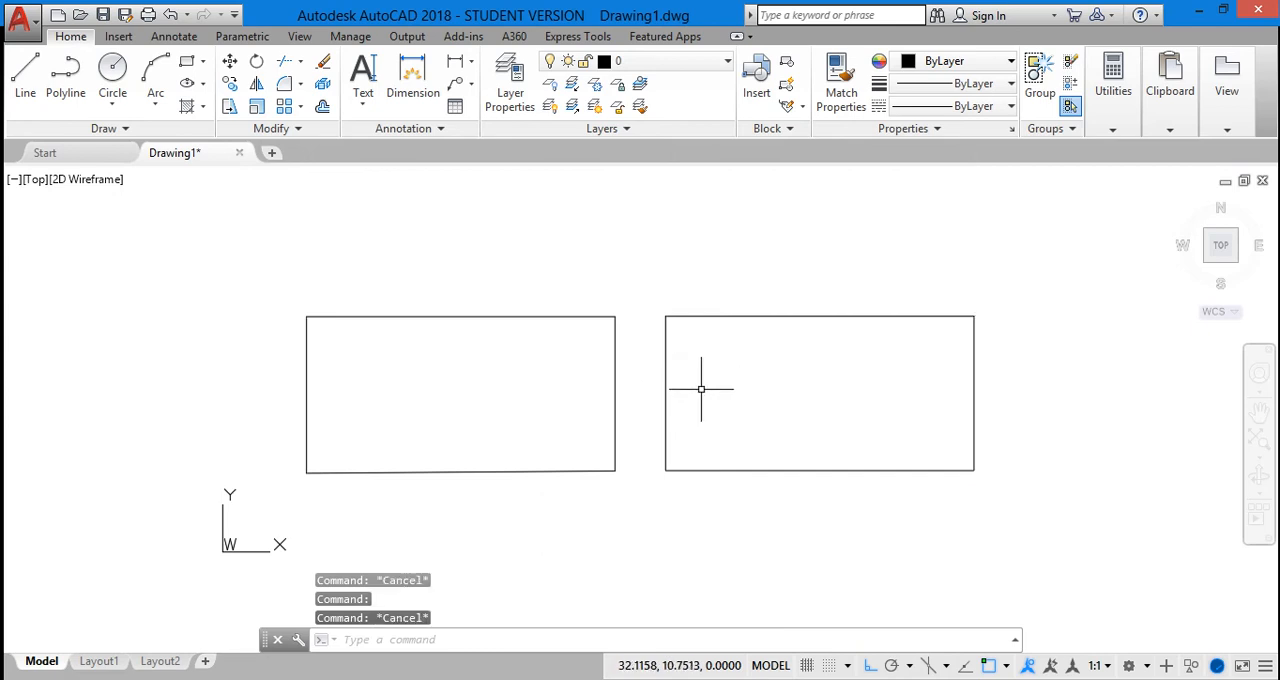
Erase the left edge of the rectangle made from lines, and the polyline rectangle beside it
{"action": "left_click", "coordinate": [664, 384]}
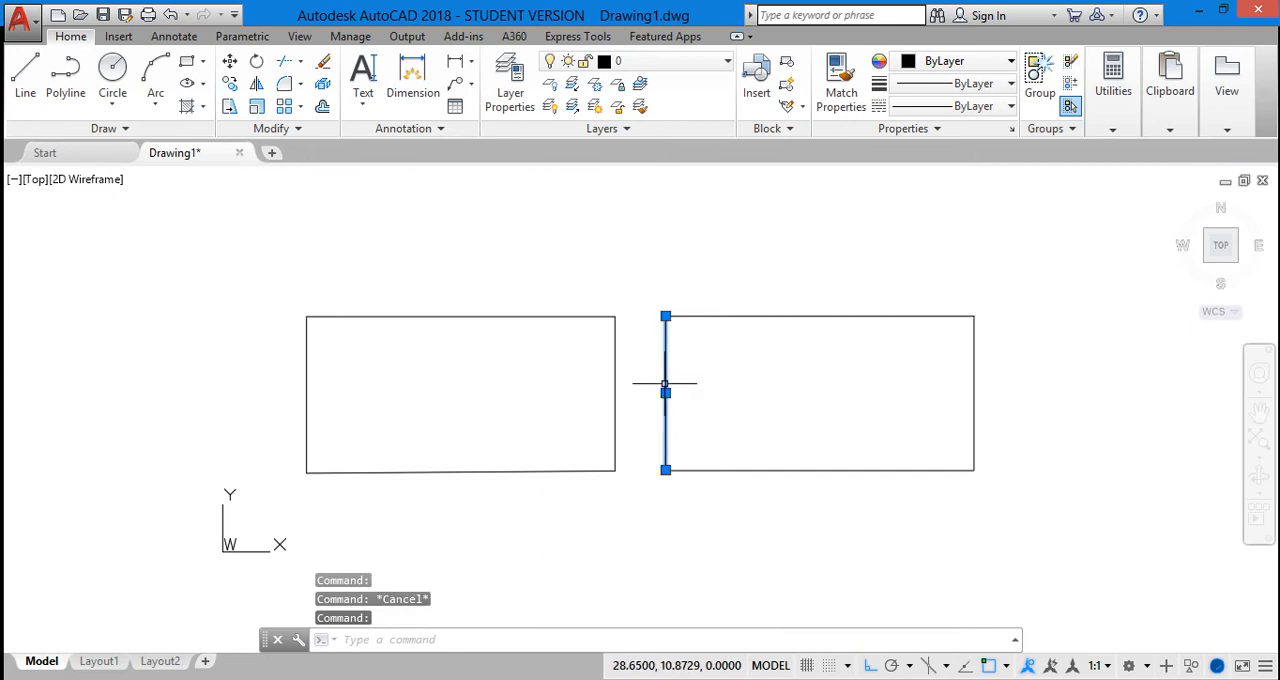
{"action": "key", "text": "Delete"}
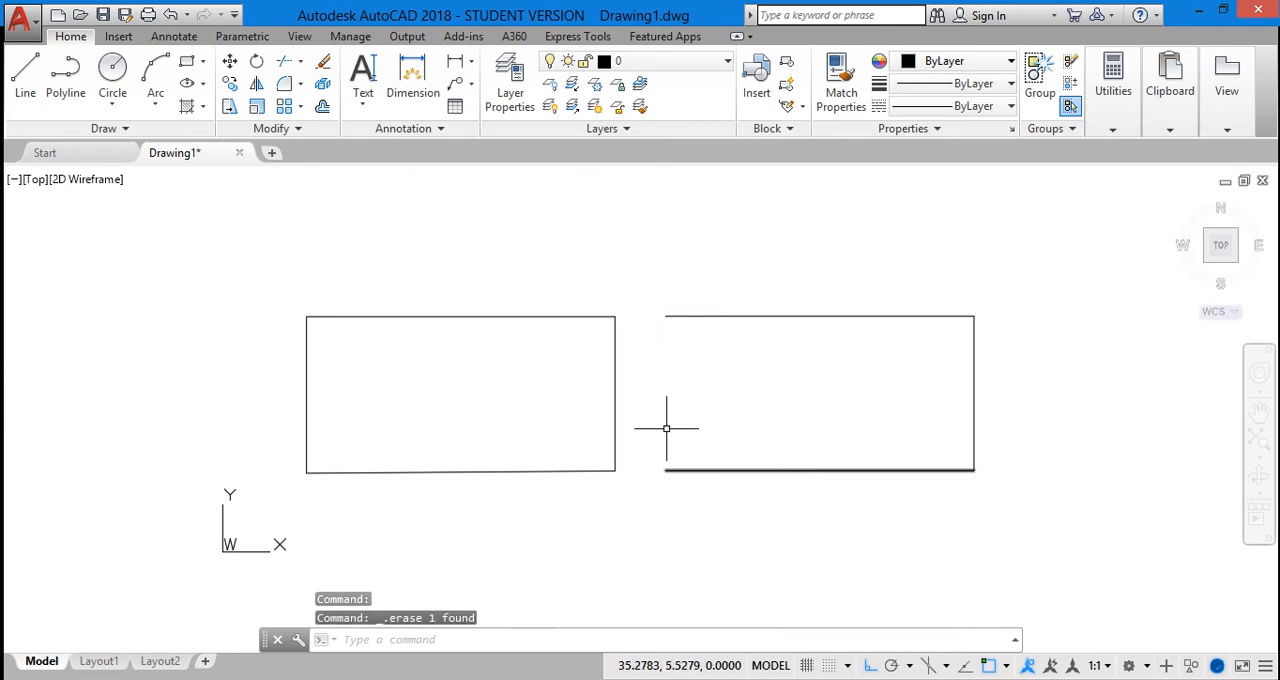
{"action": "left_click", "coordinate": [354, 318]}
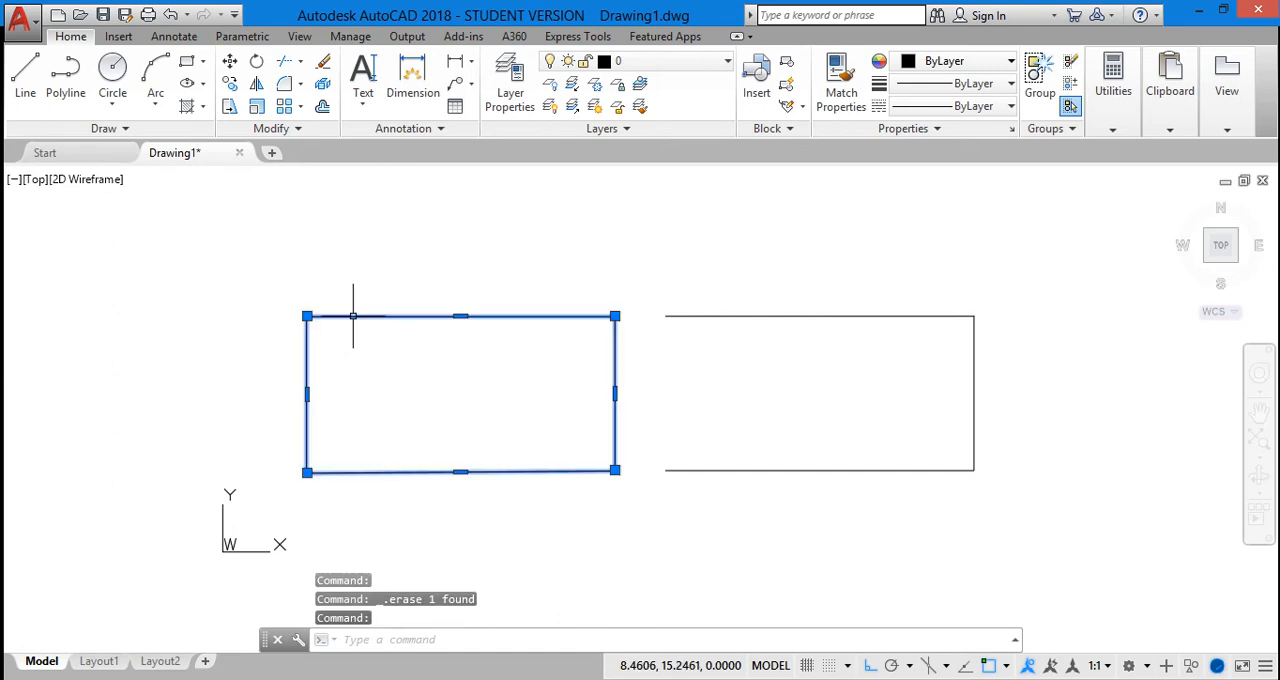
{"action": "key", "text": "Delete"}
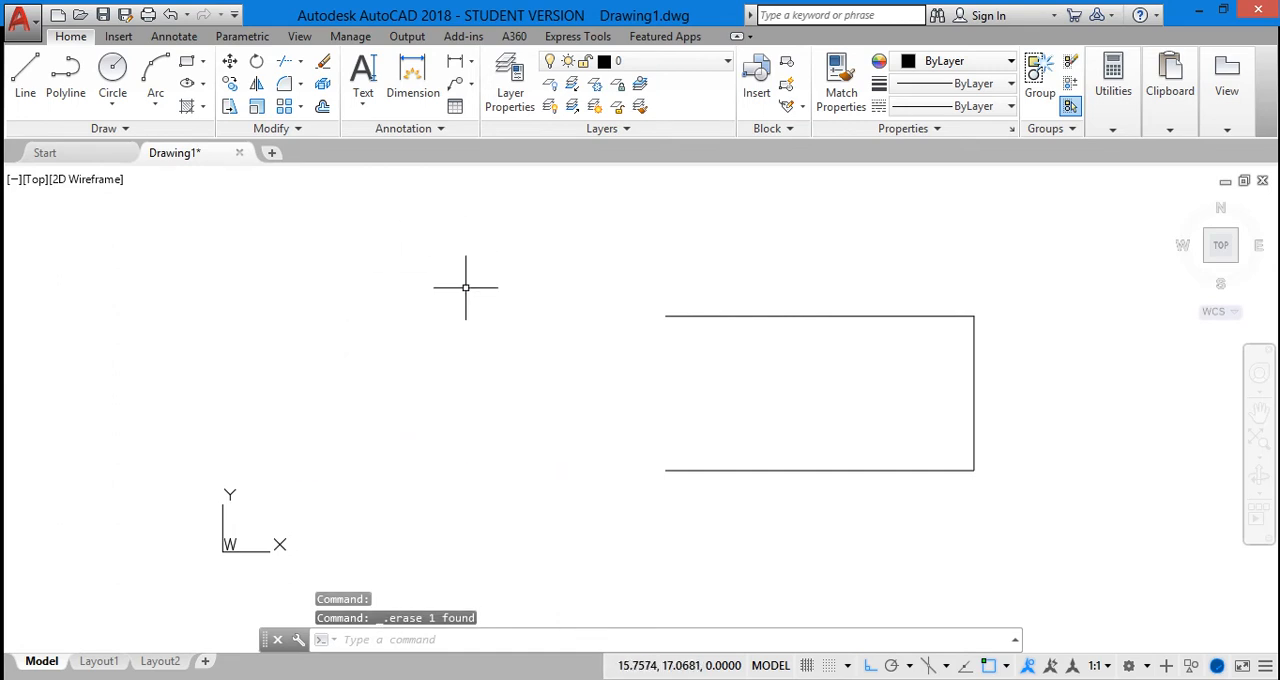
Erase the remaining lines of the open rectangle to empty the drawing
{"action": "mouse_move", "coordinate": [564, 222]}
{"action": "left_mouse_down"}
{"action": "mouse_move", "coordinate": [960, 280]}
{"action": "mouse_move", "coordinate": [1020, 604]}
{"action": "mouse_move", "coordinate": [630, 484]}
{"action": "mouse_move", "coordinate": [634, 466]}
{"action": "left_mouse_up"}
{"action": "key", "text": "Delete"}
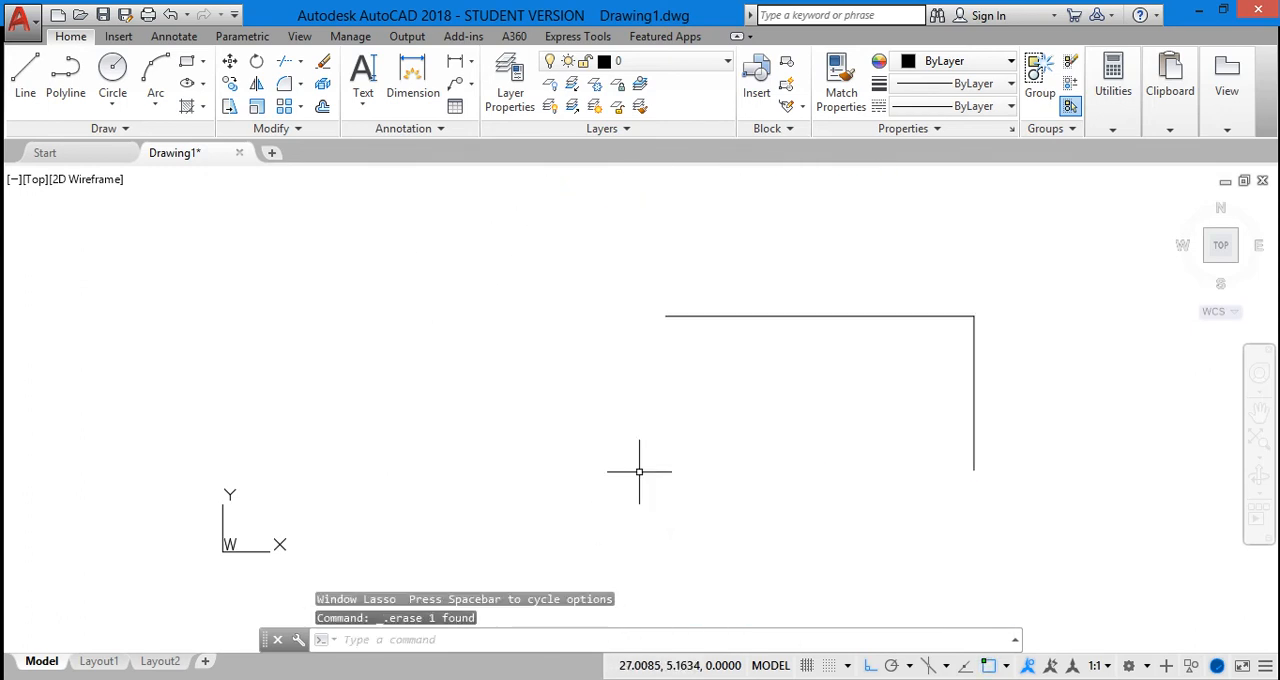
{"action": "mouse_move", "coordinate": [650, 268]}
{"action": "left_mouse_down"}
{"action": "mouse_move", "coordinate": [1112, 372]}
{"action": "mouse_move", "coordinate": [682, 501]}
{"action": "mouse_move", "coordinate": [577, 310]}
{"action": "left_mouse_up"}
{"action": "key", "text": "Delete"}
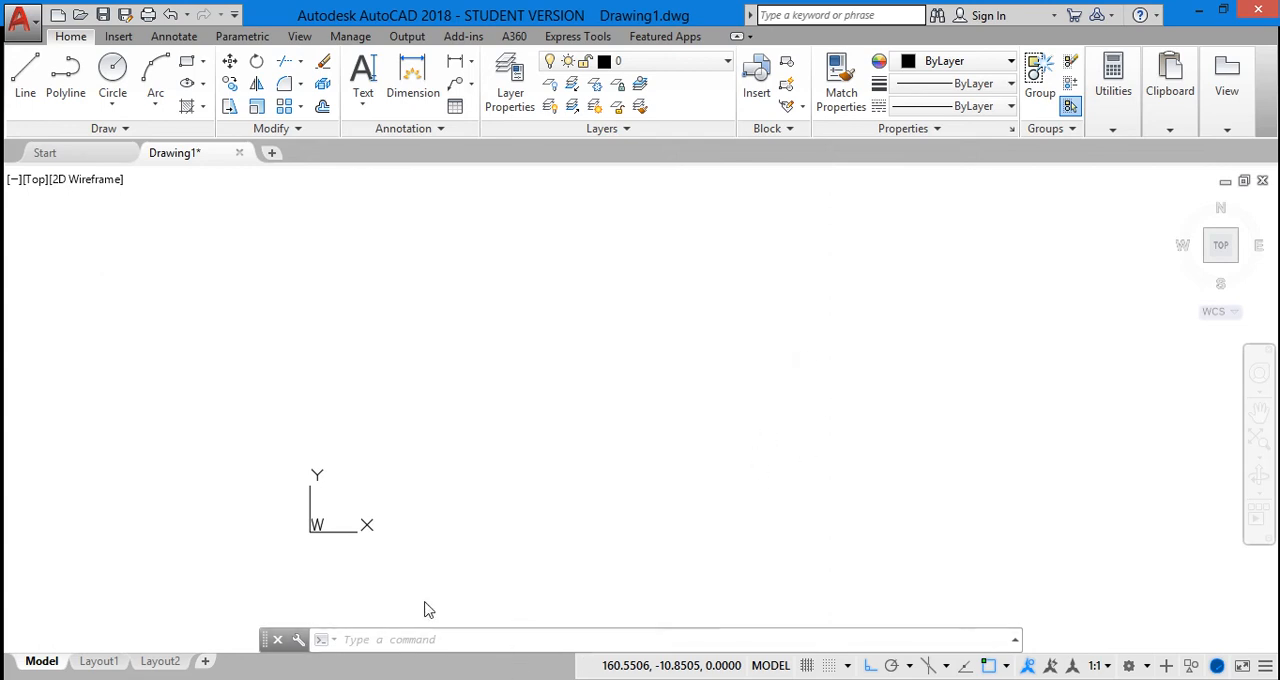
Start a polyline just right of the origin, at about 16.85, 0.72, with a 20-unit horizontal first segment heading right
{"action": "left_click", "coordinate": [410, 645]}
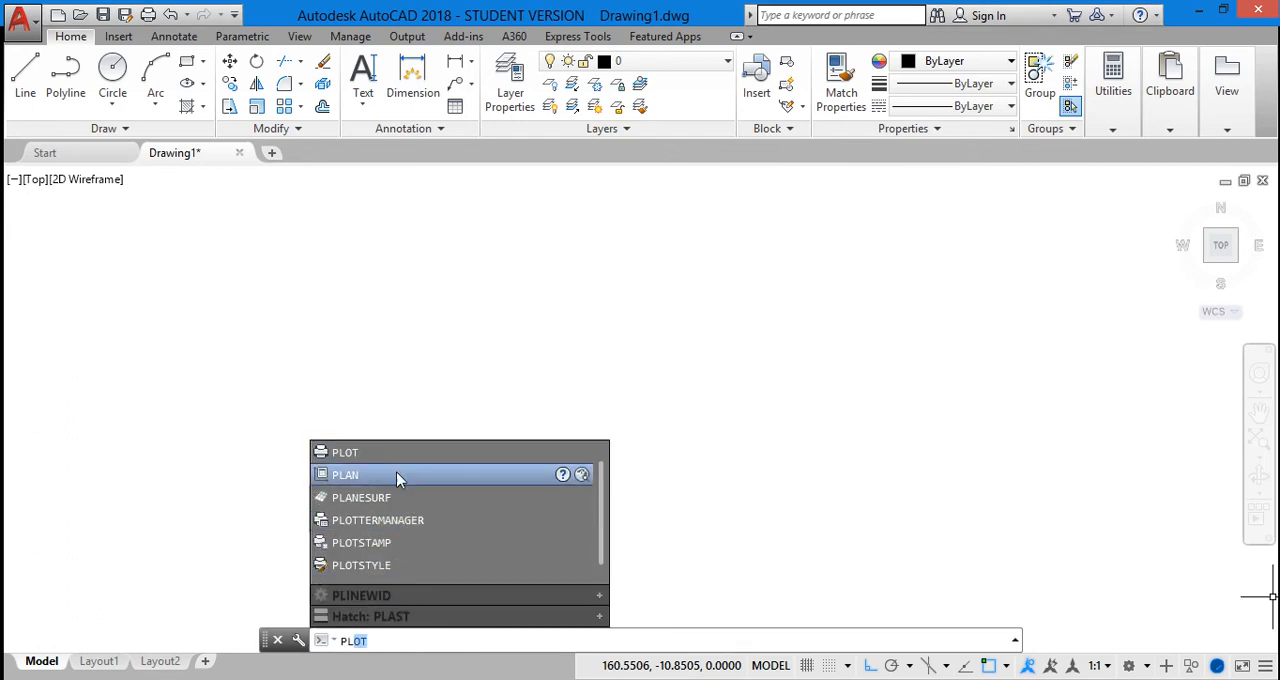
{"action": "scroll", "coordinate": [399, 472], "scroll_direction": "up", "scroll_amount": 1}
{"action": "left_click", "coordinate": [389, 459]}
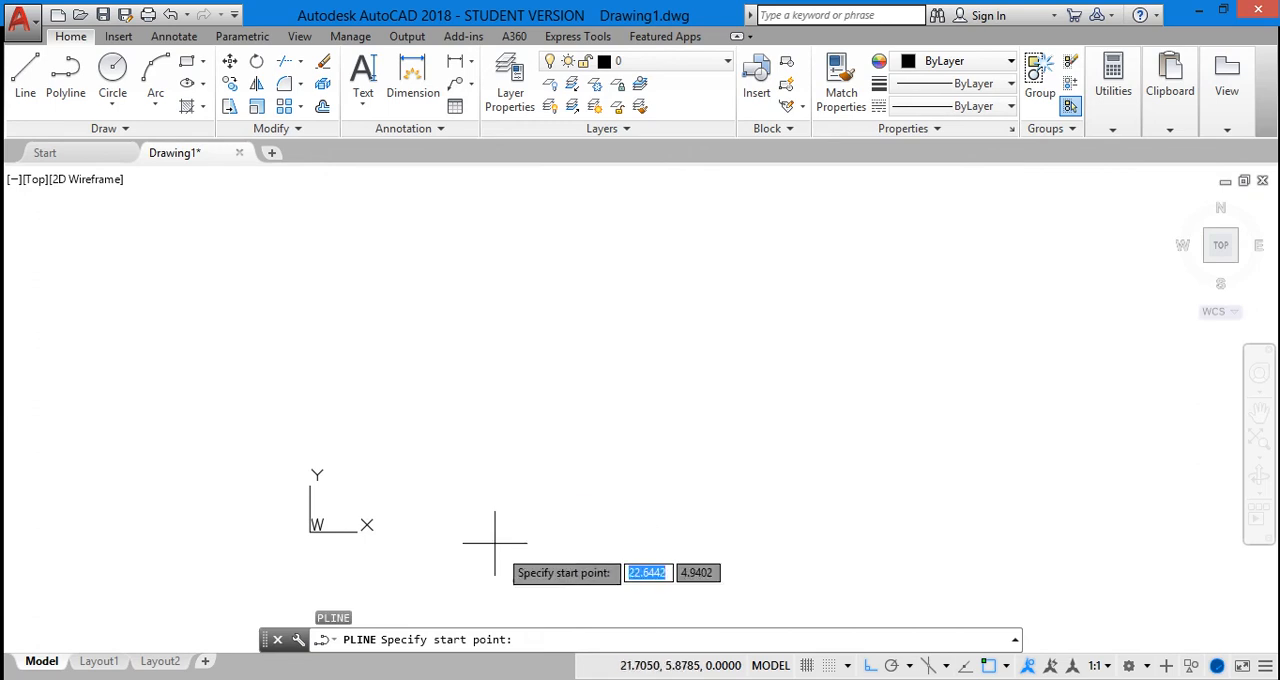
{"action": "left_click", "coordinate": [411, 526]}
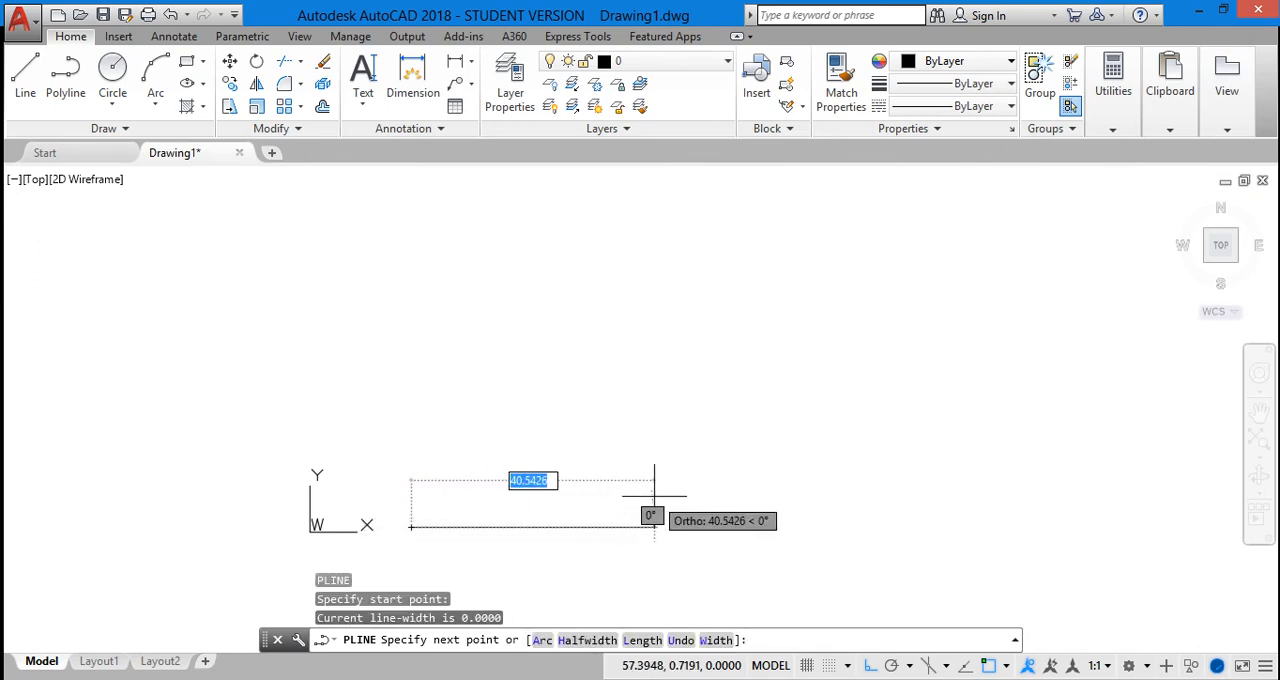
{"action": "type", "text": "20"}
{"action": "key", "text": "Return"}
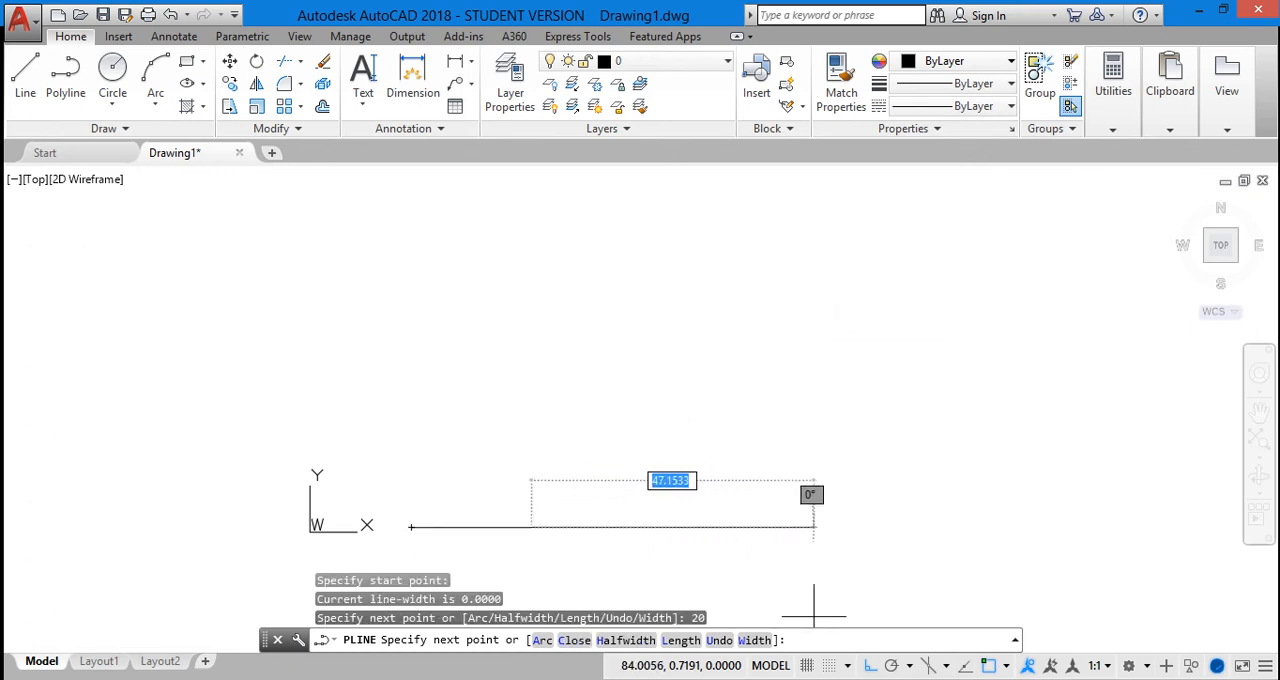
{"action": "left_click", "coordinate": [868, 667]}
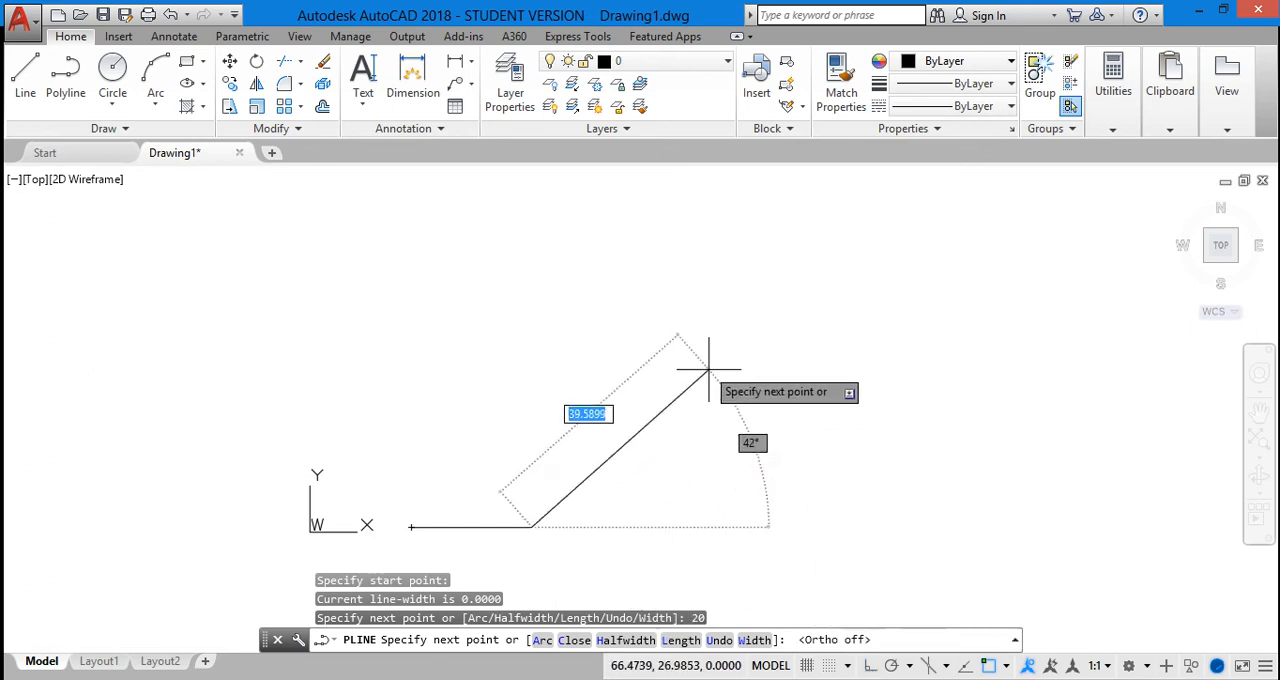
{"action": "left_click", "coordinate": [546, 640]}
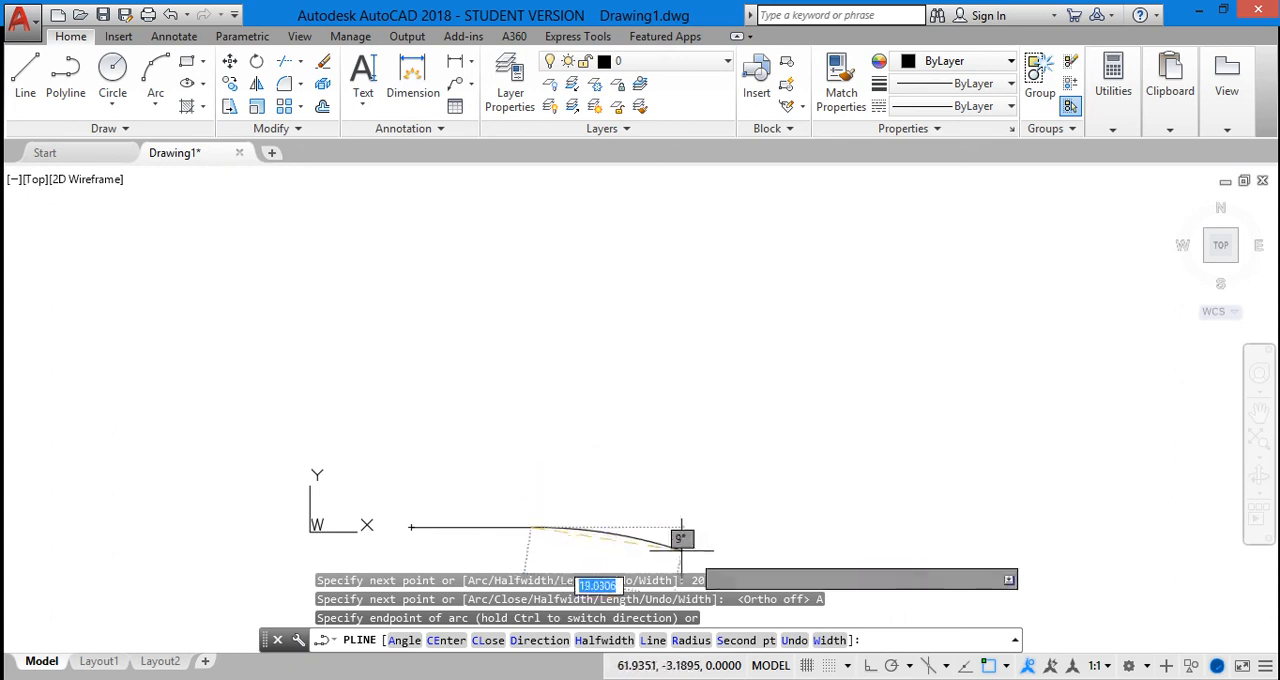
{"action": "left_click", "coordinate": [738, 641]}
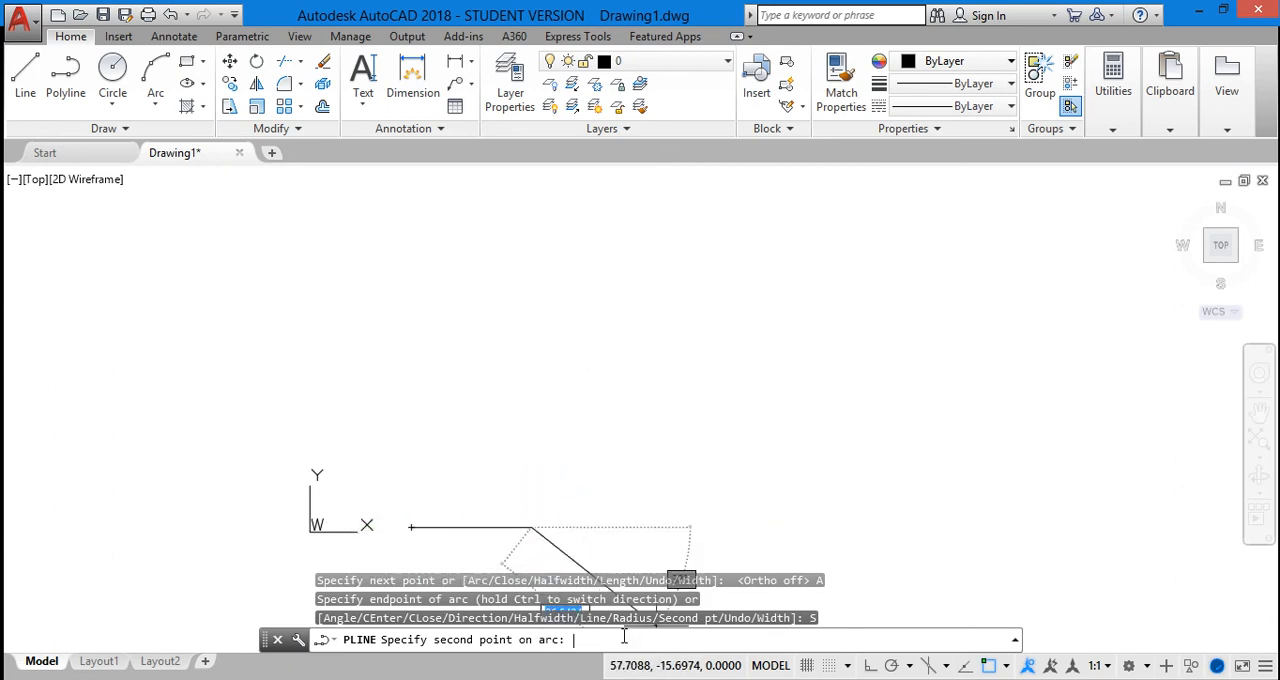
{"action": "type", "text": "@15,15"}
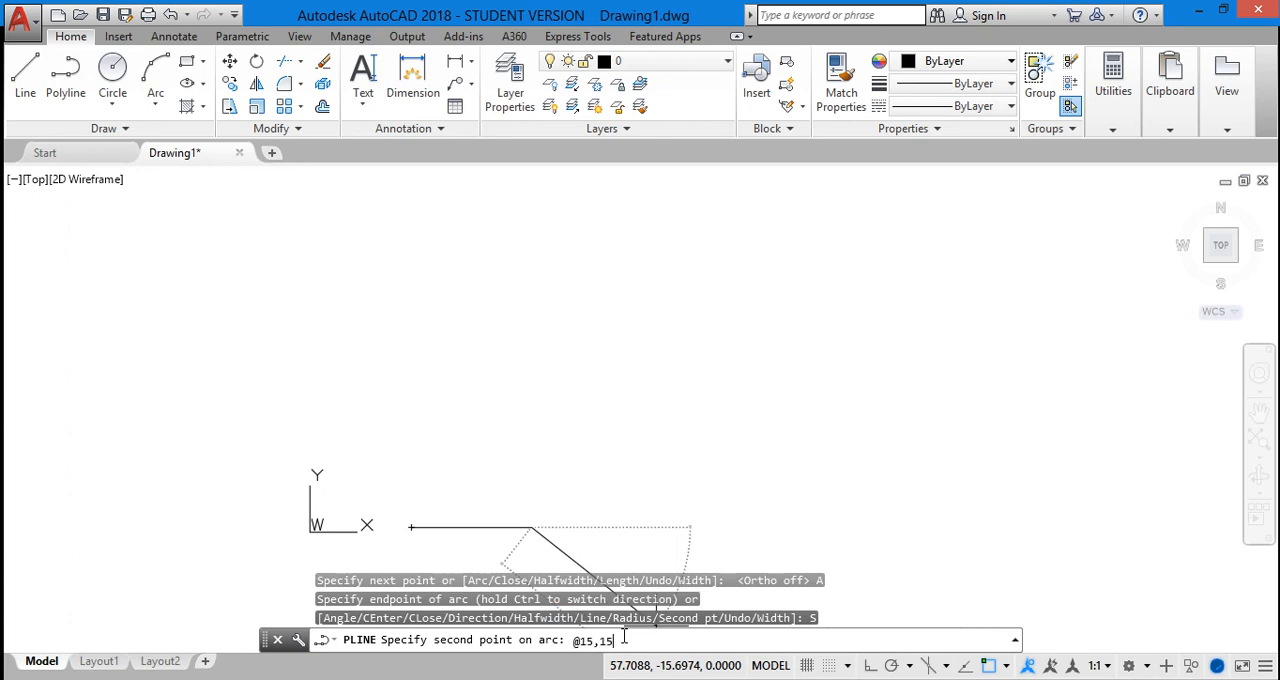
{"action": "key", "text": "Return"}
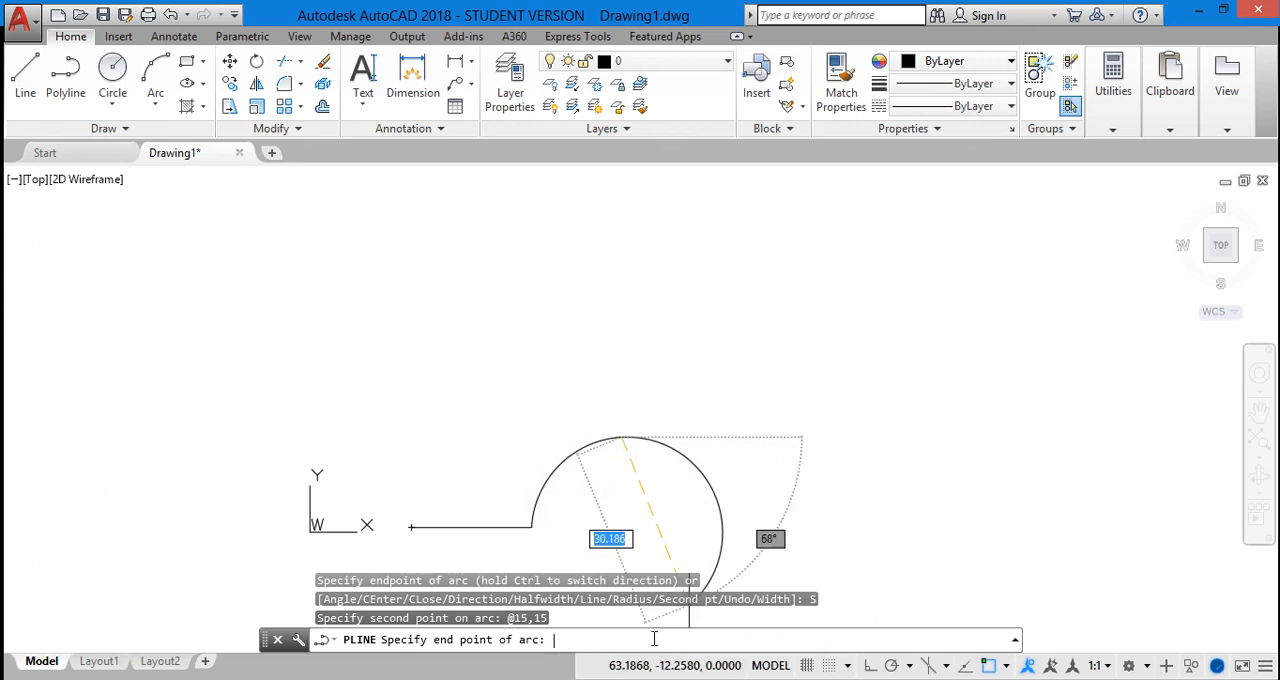
{"action": "type", "text": "@15,"}
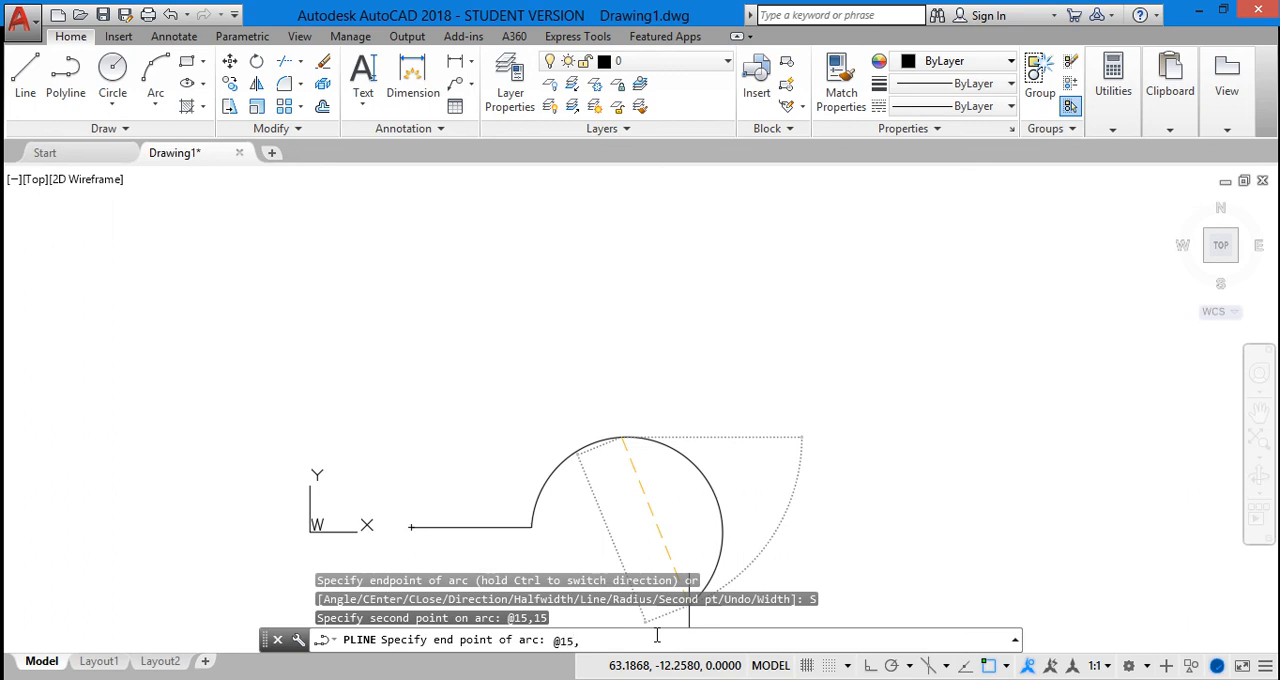
{"action": "type", "text": "-15"}
{"action": "key", "text": "Return"}
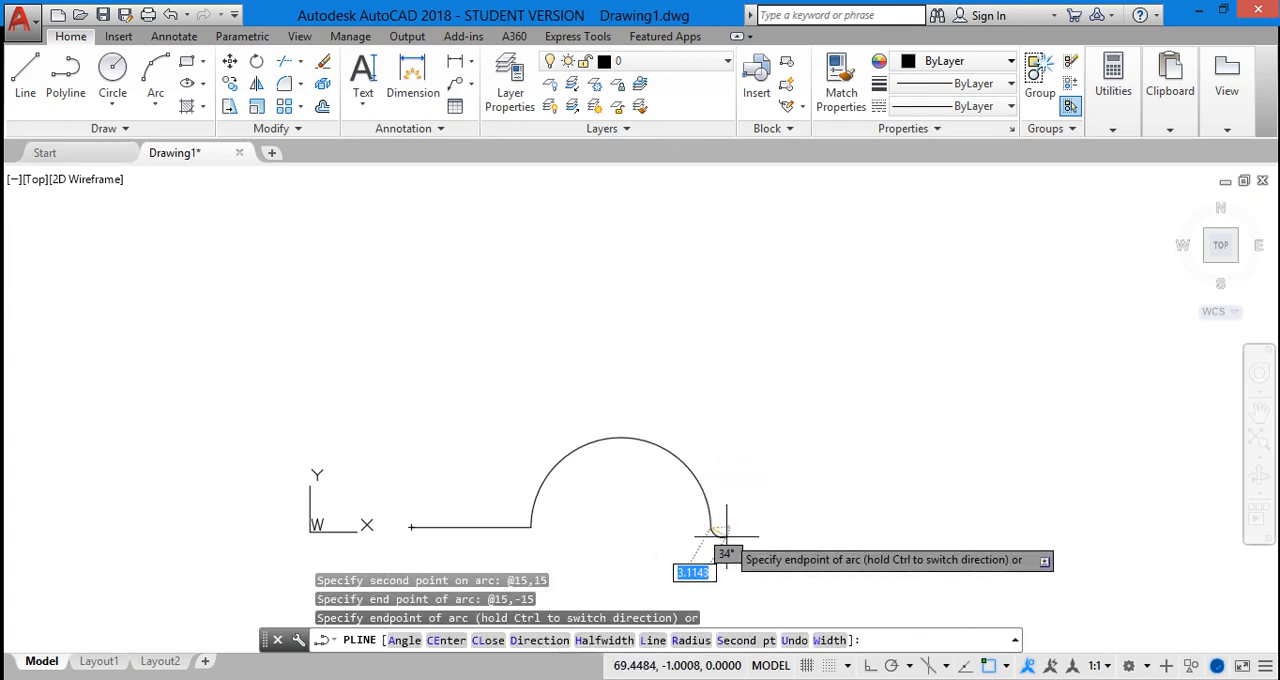
Switch the polyline back to straight segments and, with Ortho on, add a 10-unit horizontal segment heading right from the arc's end
{"action": "left_click", "coordinate": [652, 641]}
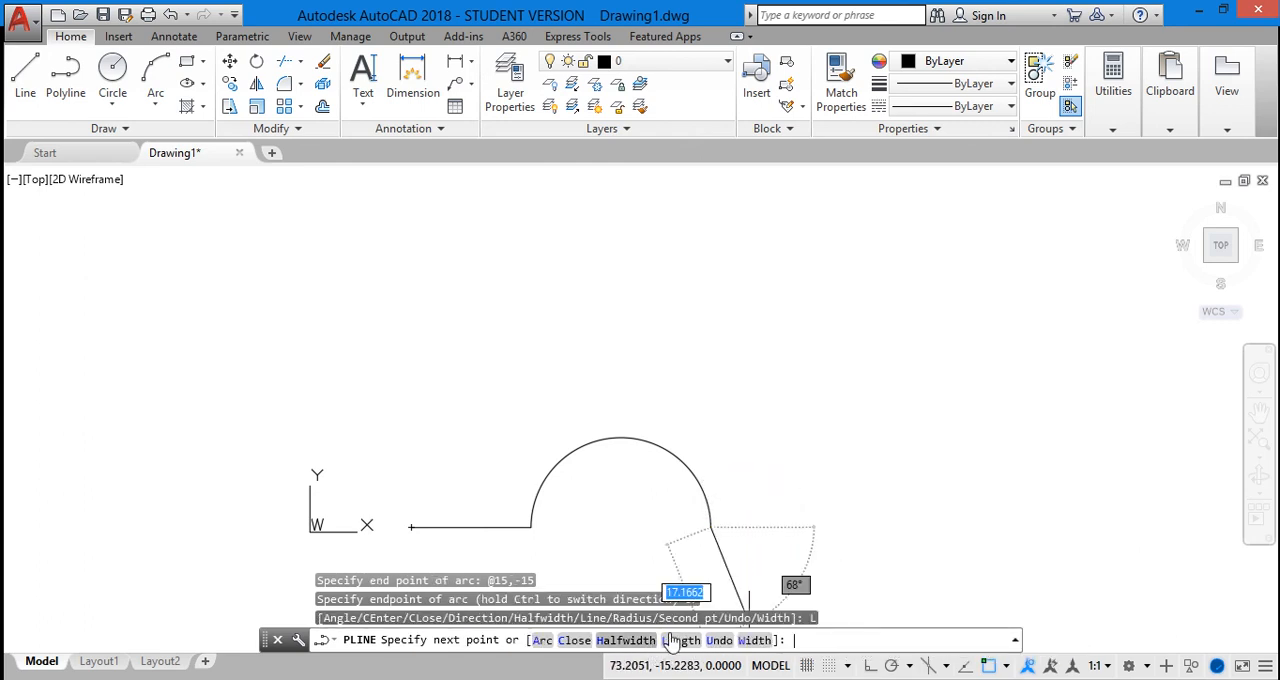
{"action": "left_click", "coordinate": [868, 668]}
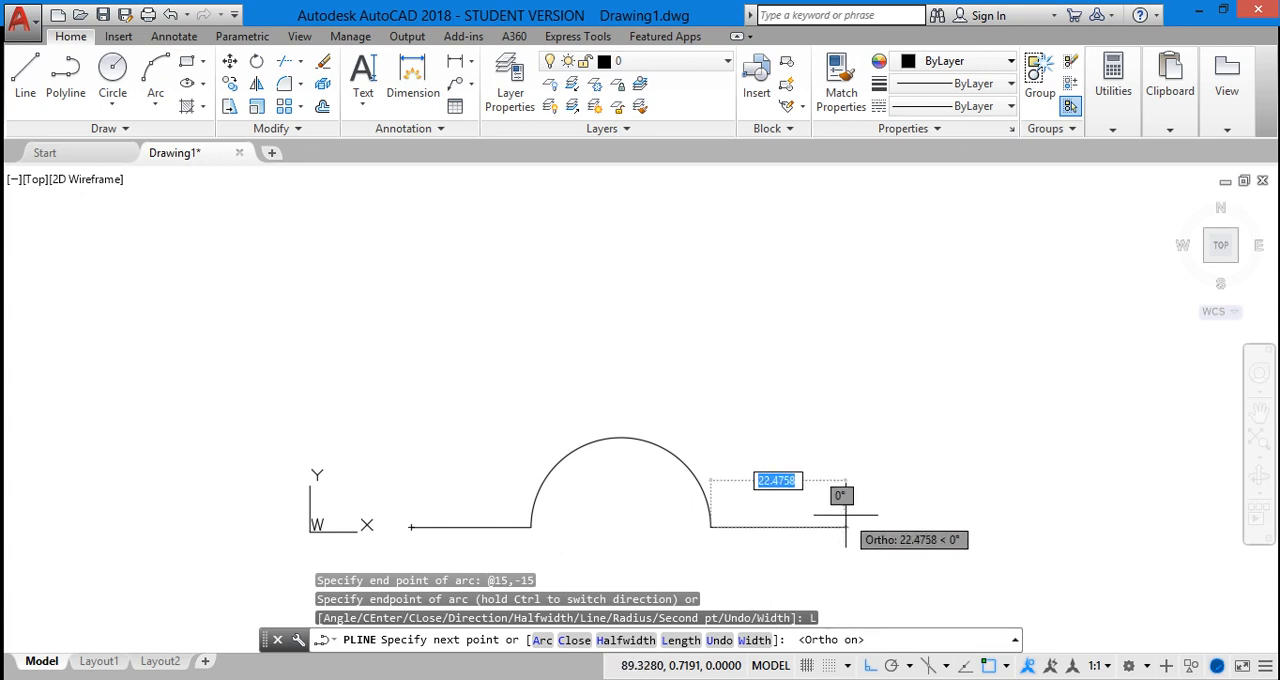
{"action": "type", "text": "10"}
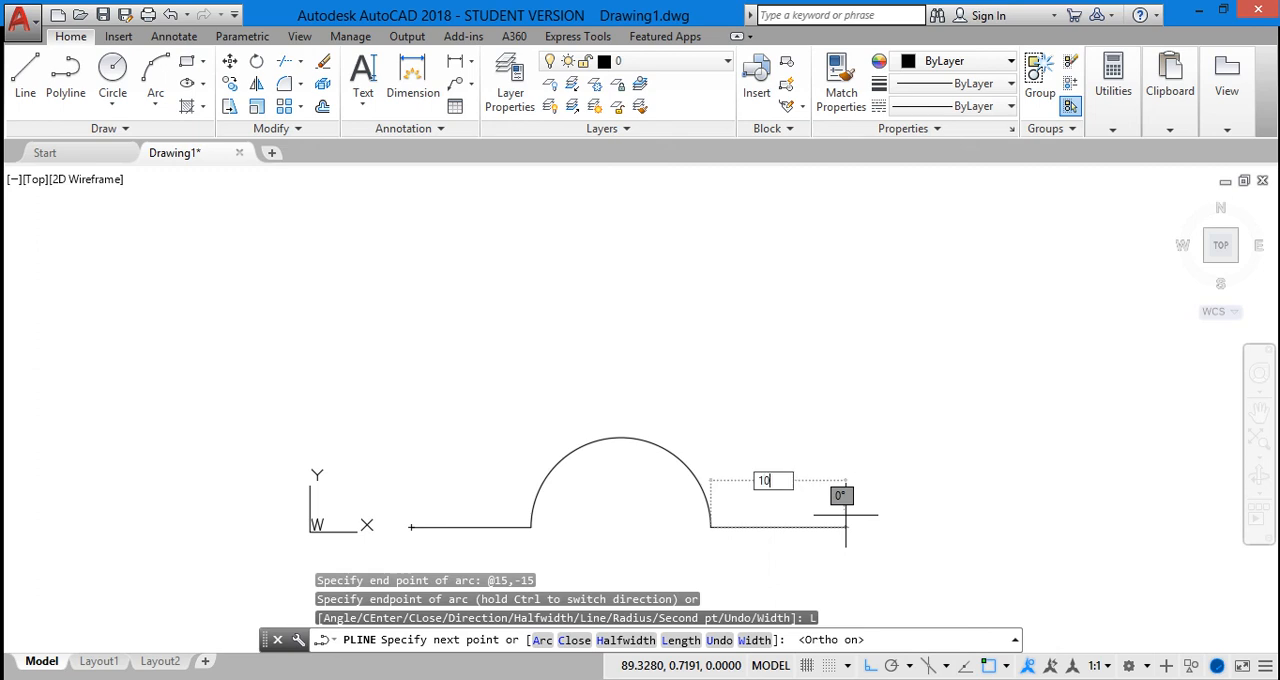
{"action": "key", "text": "Return"}
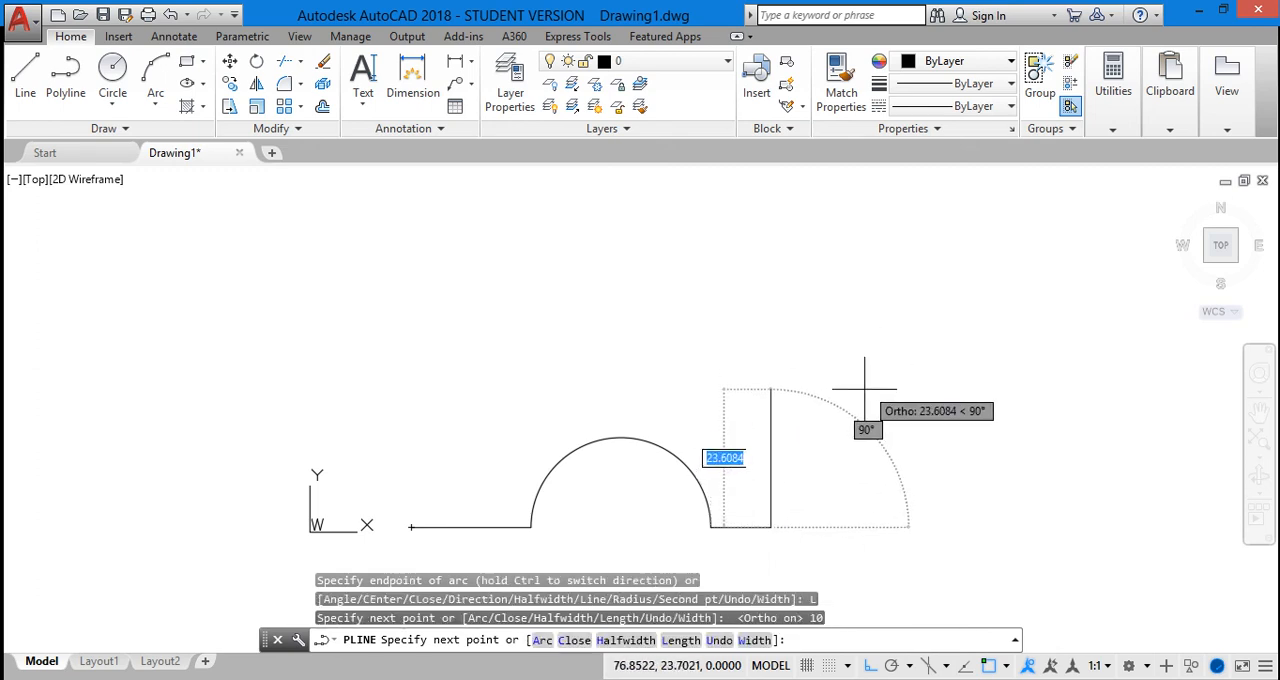
With Ortho off, add a 20-unit polyline segment rising to the right at 45°
{"action": "left_click", "coordinate": [869, 667]}
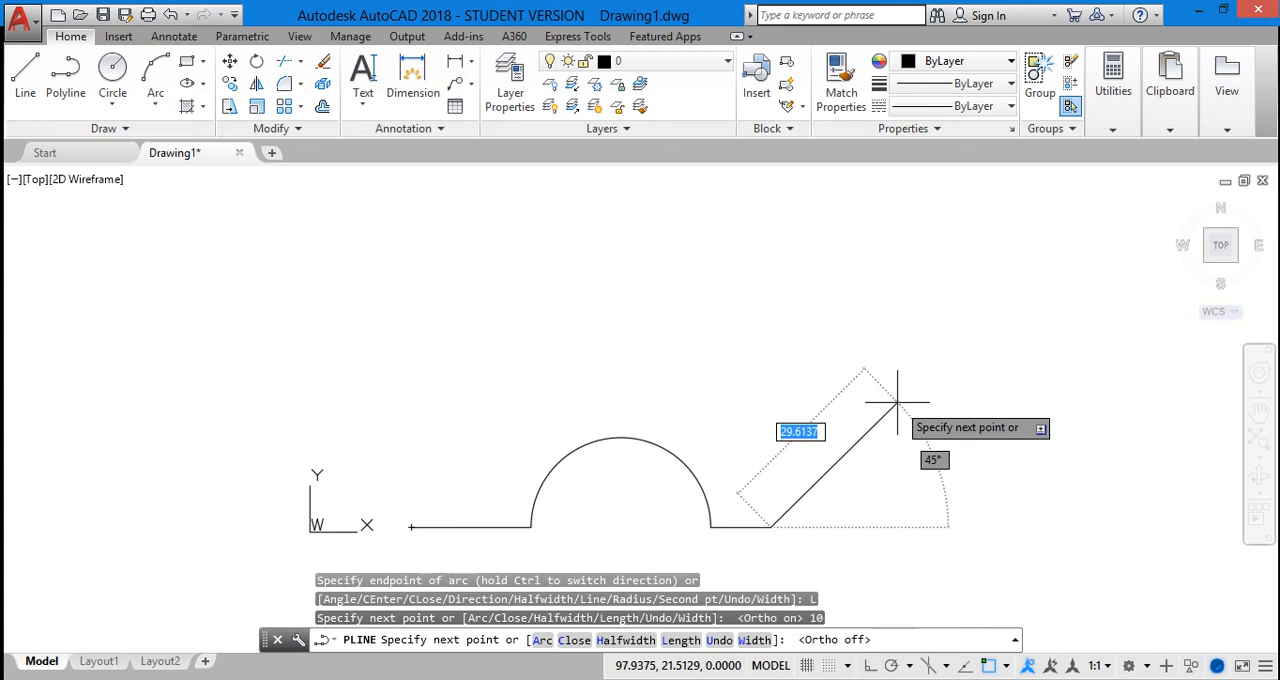
{"action": "type", "text": "20"}
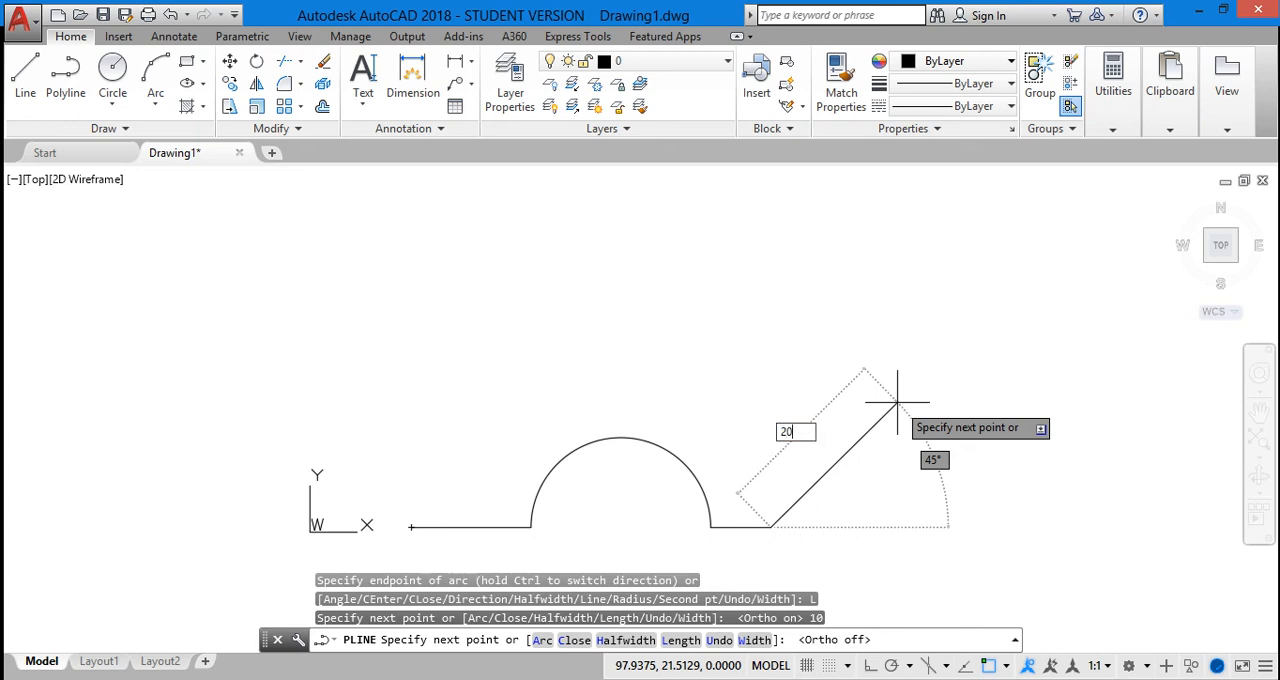
{"action": "key", "text": "Return"}
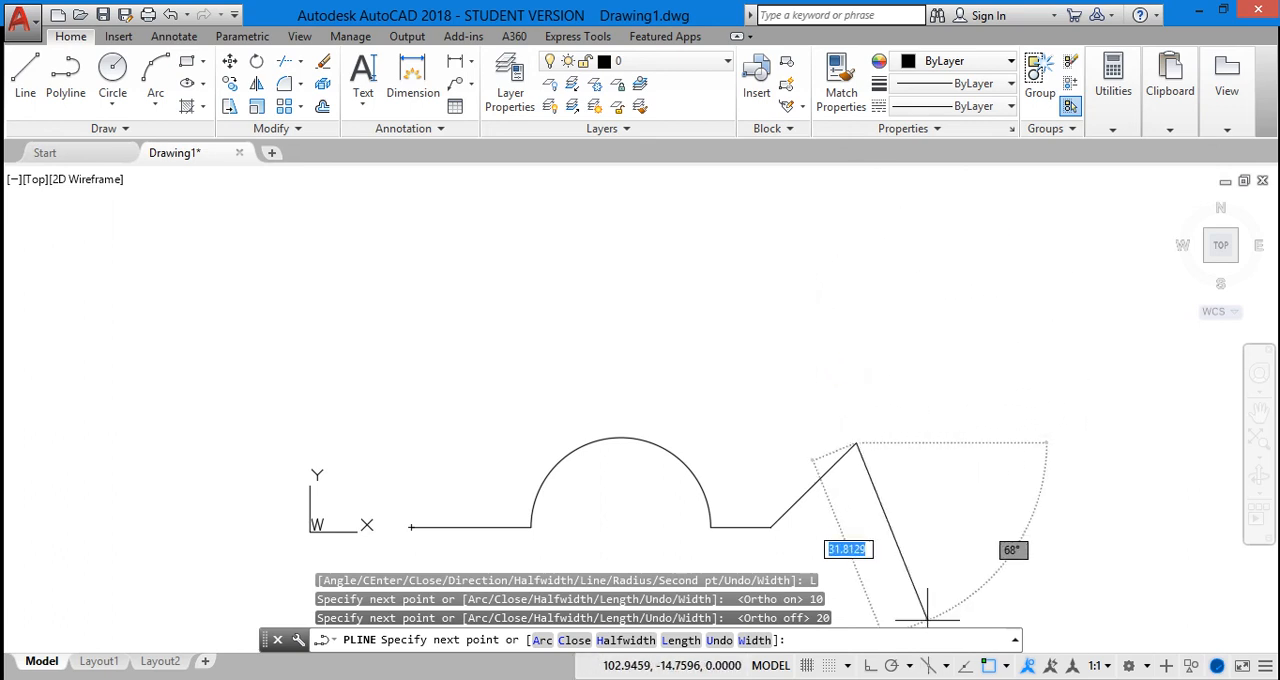
With Ortho on, add a 25-unit vertical polyline segment going straight up from the diagonal's end
{"action": "left_click", "coordinate": [869, 667]}
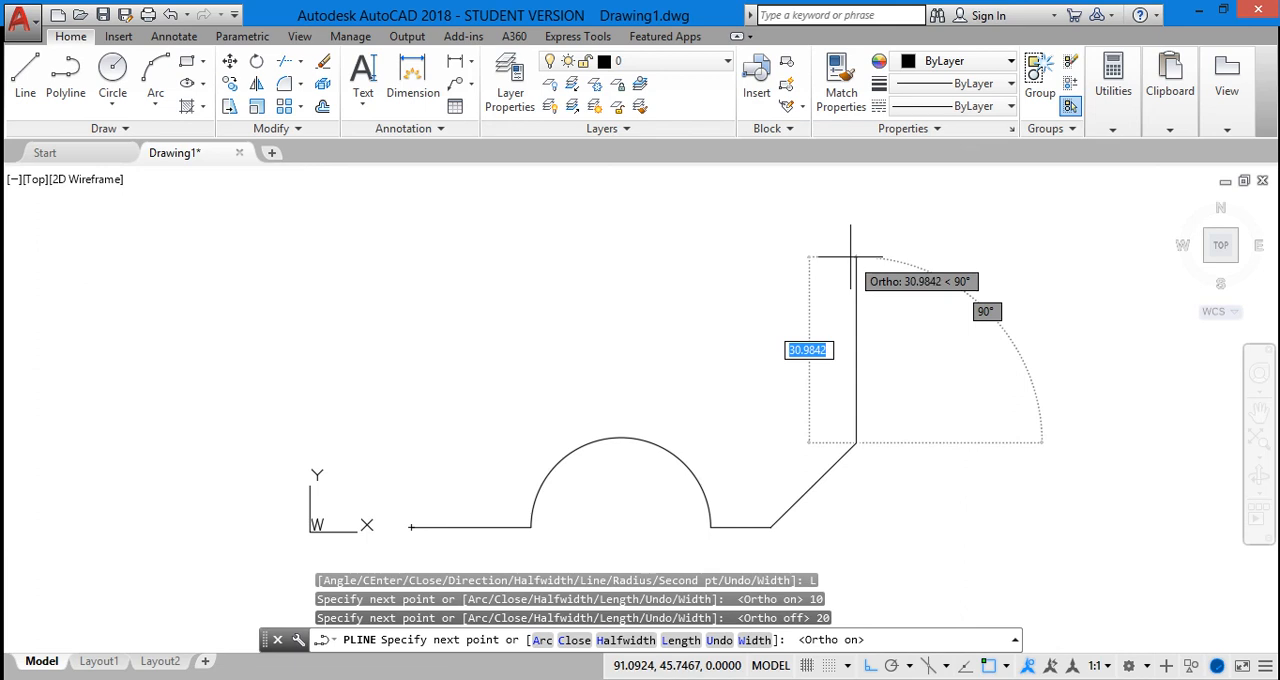
{"action": "type", "text": "2"}
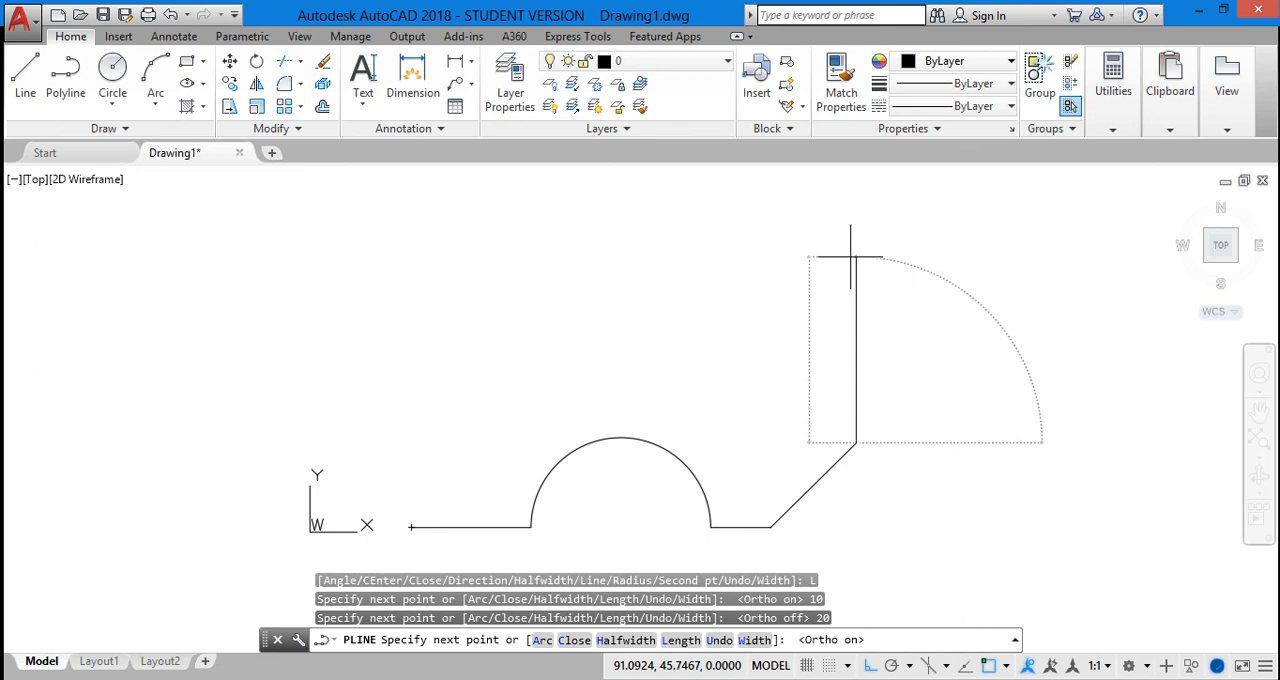
{"action": "key", "text": "Return"}
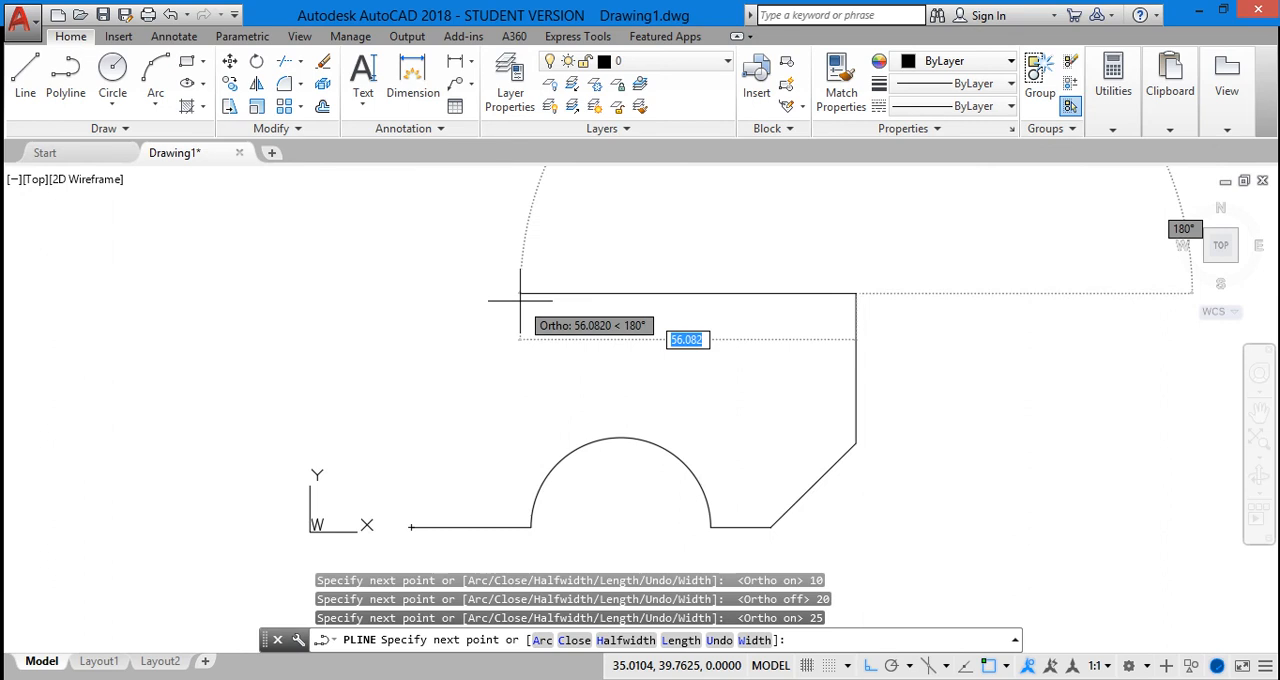
Add a 50-unit horizontal polyline segment heading left, and close the outline back to its start point with Ortho off
{"action": "type", "text": "50"}
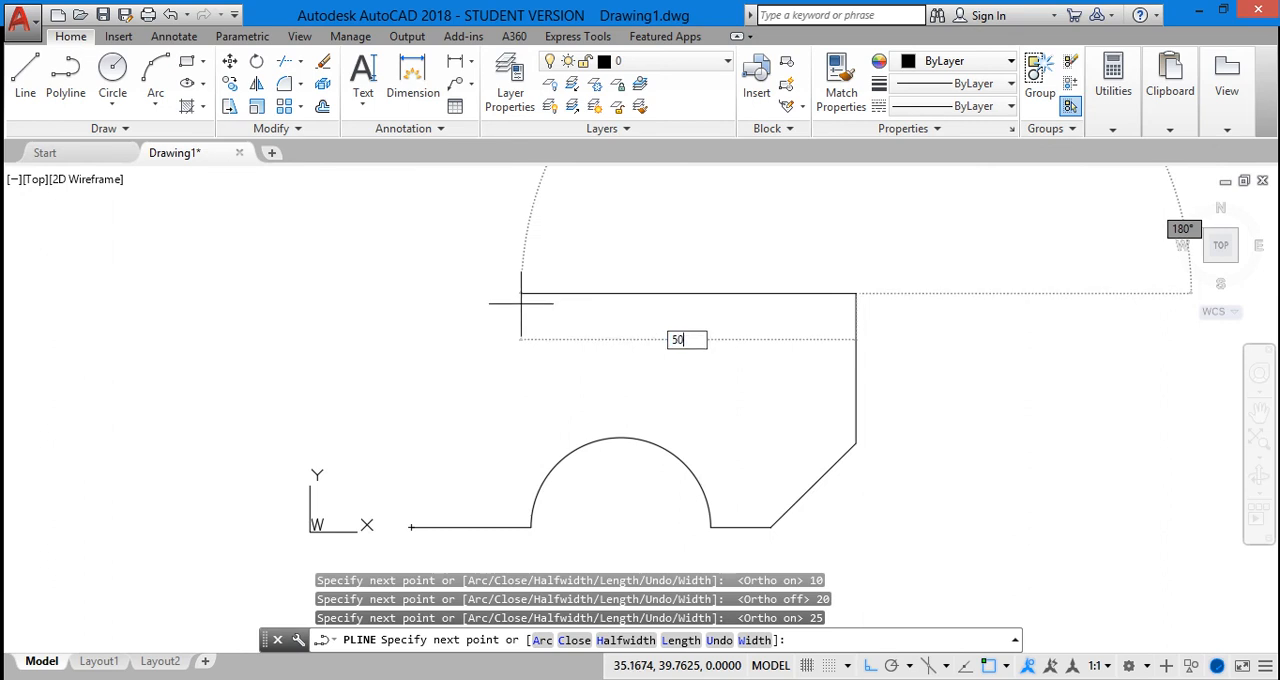
{"action": "key", "text": "Return"}
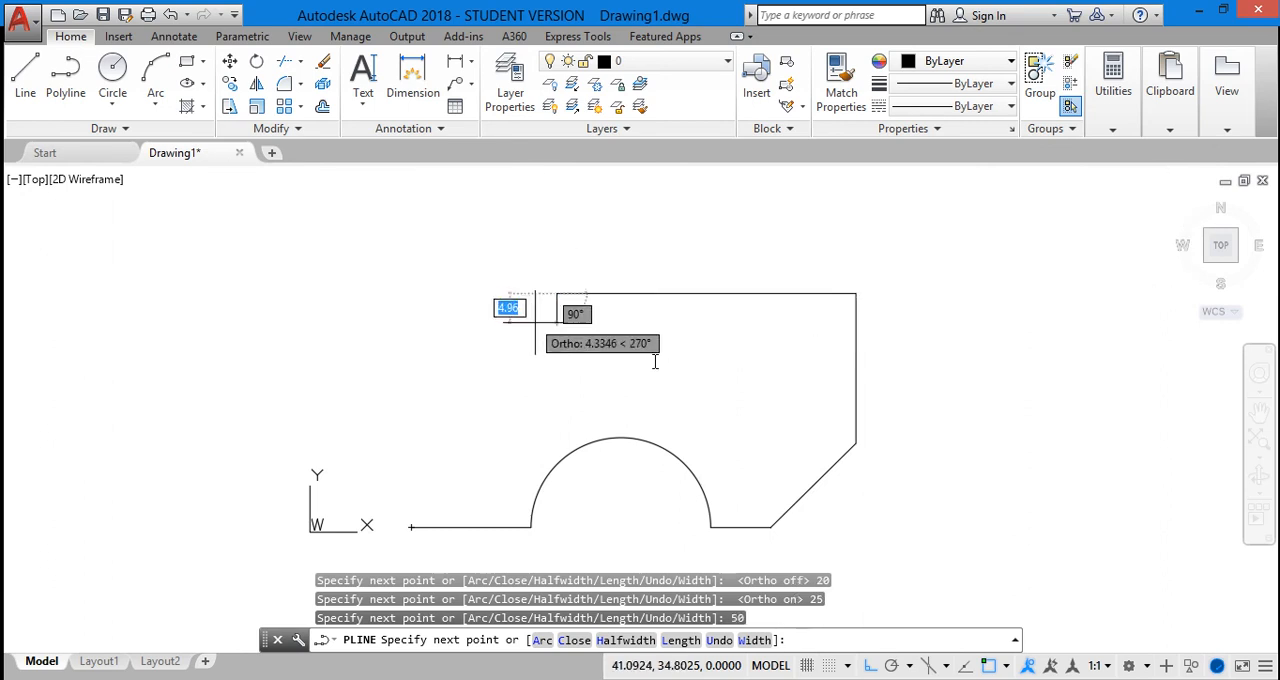
{"action": "left_click", "coordinate": [870, 665]}
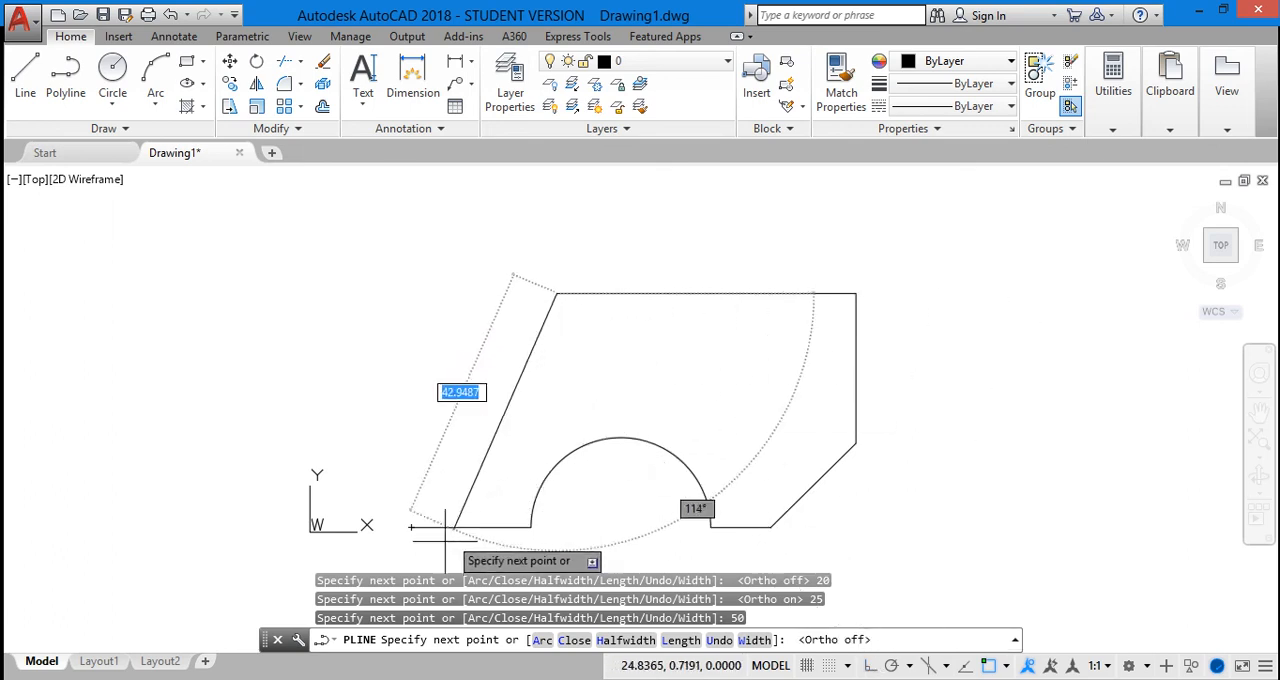
{"action": "left_click", "coordinate": [576, 640]}
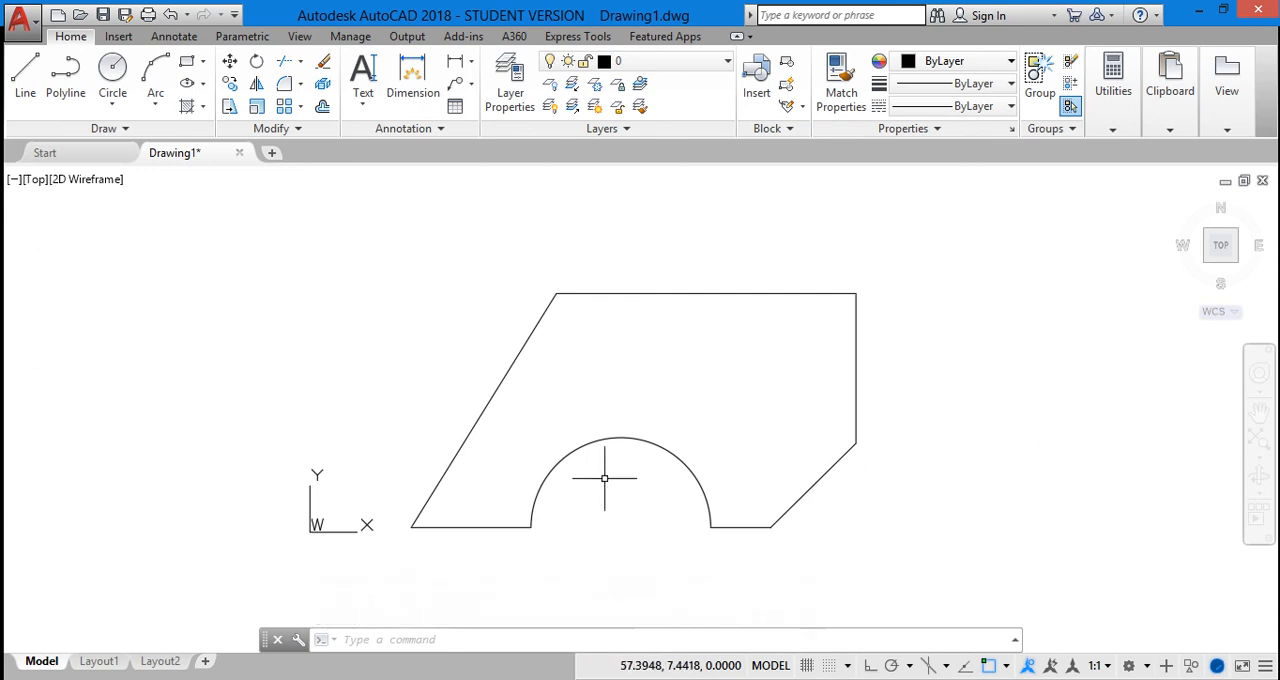
Select the closed outline by its top edge and by its lower-right diagonal to check whether it is one object, clearing the selection each time
{"action": "left_click", "coordinate": [630, 290]}
{"action": "left_click", "coordinate": [631, 293]}
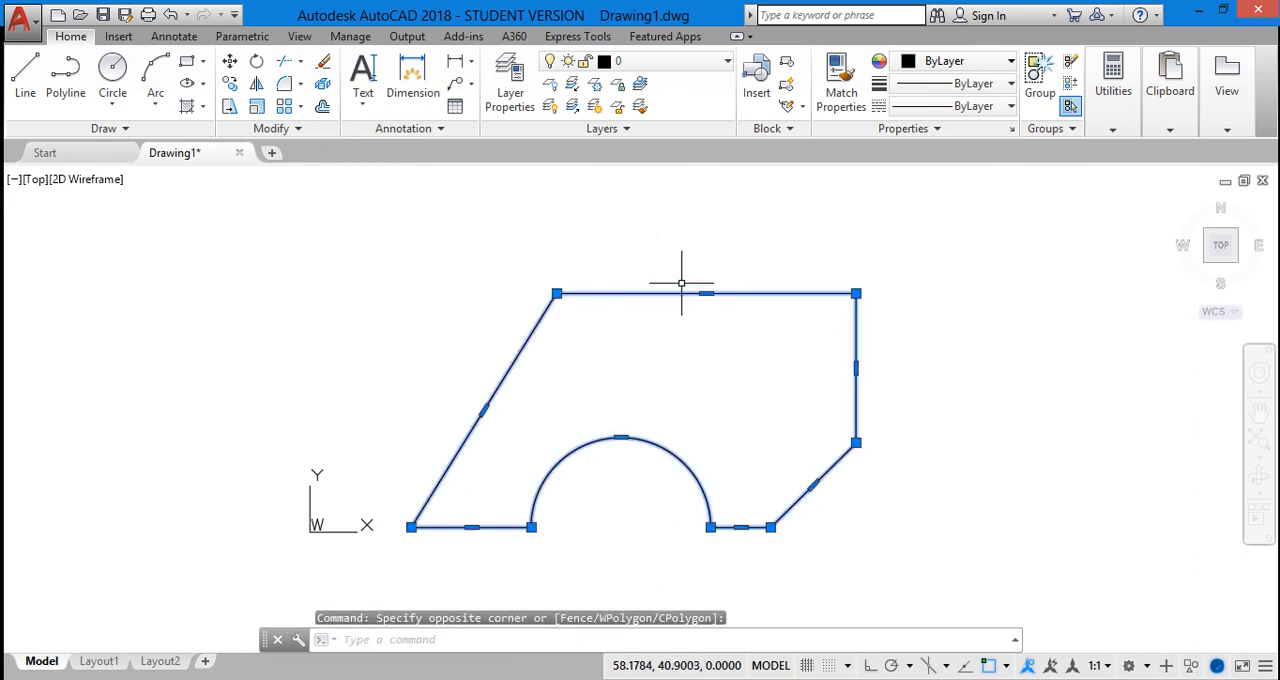
{"action": "key", "text": "Escape"}
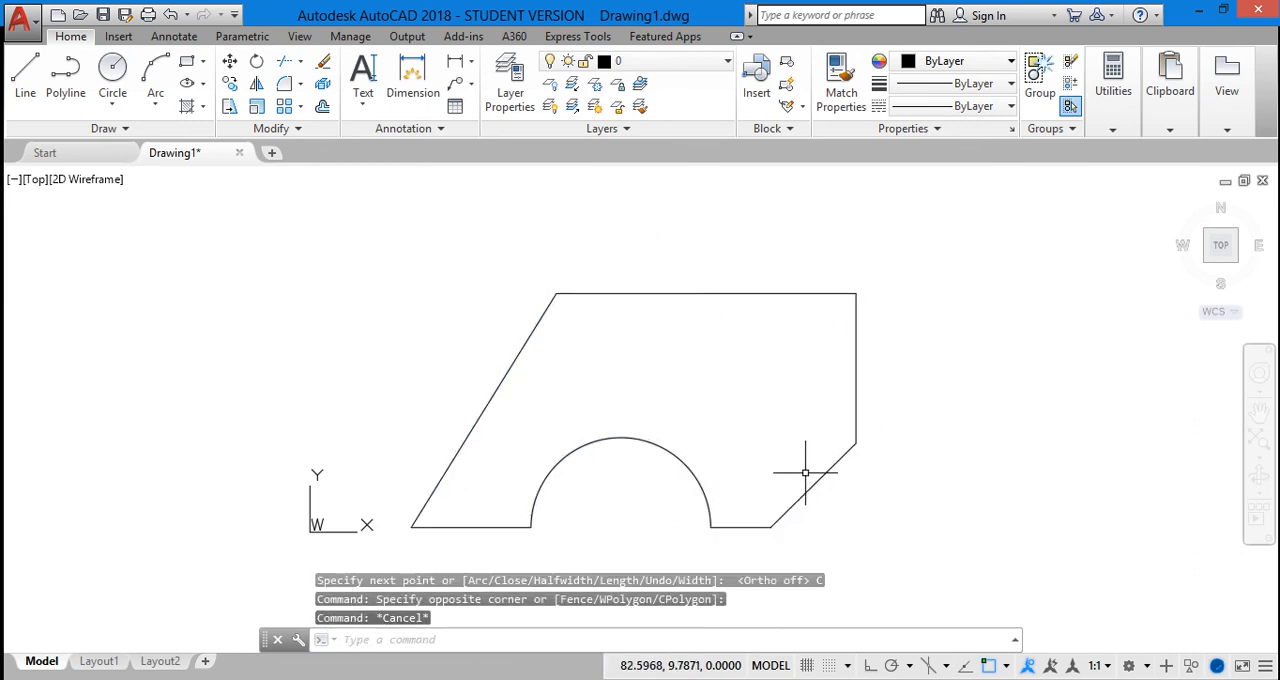
{"action": "left_click", "coordinate": [815, 485]}
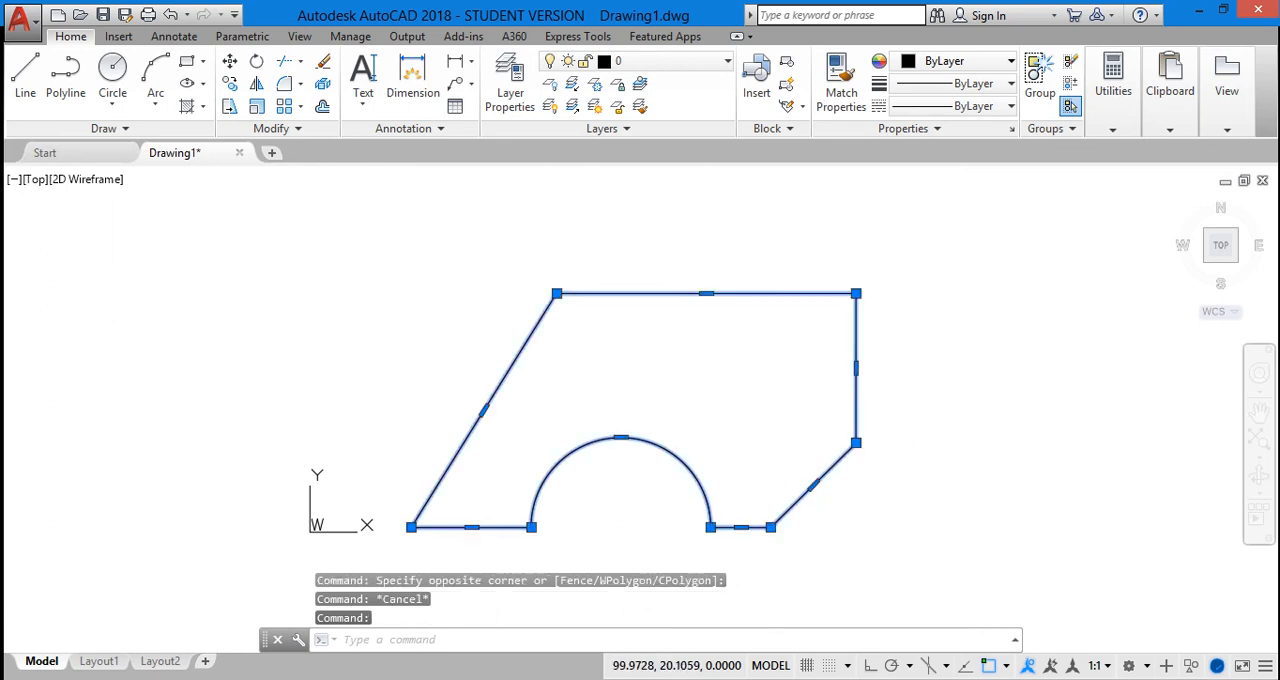
{"action": "key", "text": "Escape"}
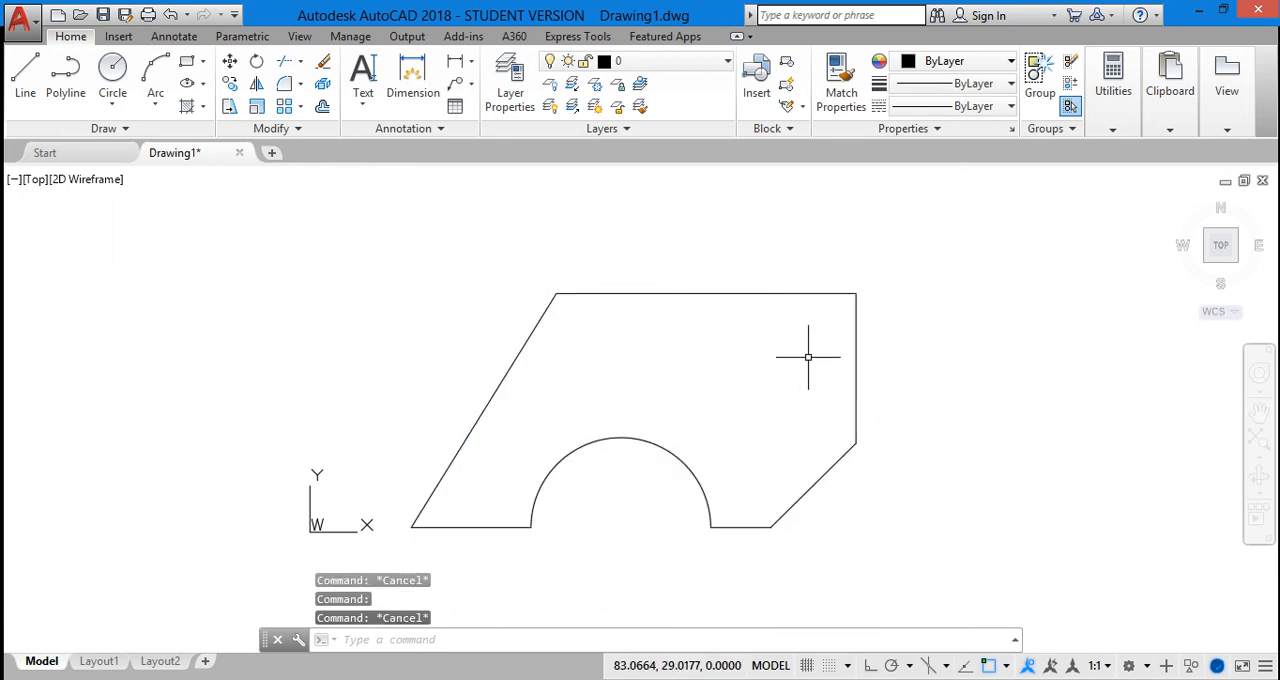